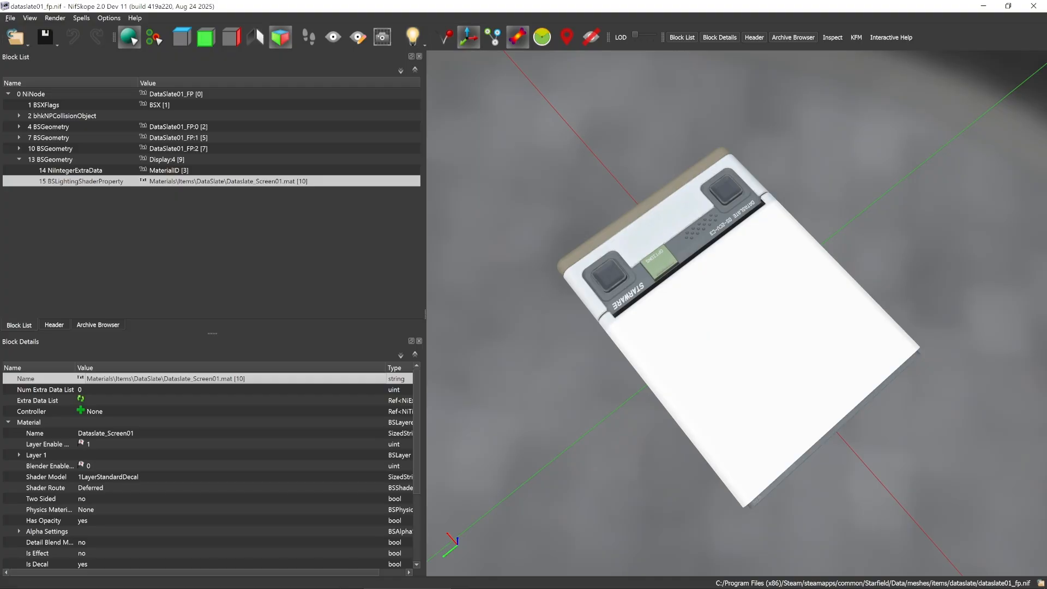
- Switch to the Creation Kit and duplicate the RIR01_DataSlate misc item as a new form with the ID Ainvo_DataSlate001
{"action": "key", "text": "alt+Tab"}
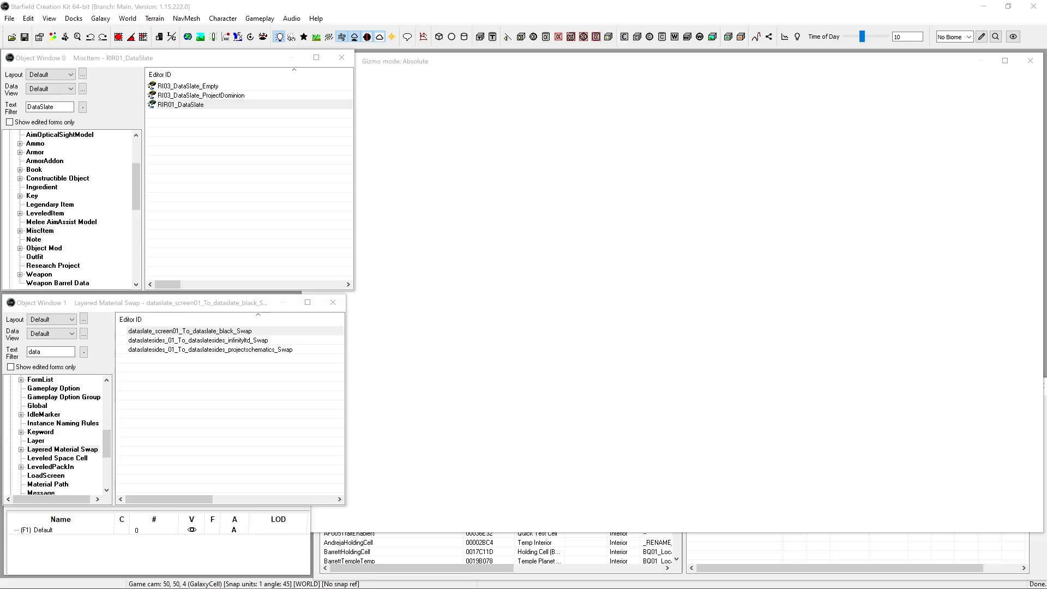
{"action": "double_click", "coordinate": [180, 105]}
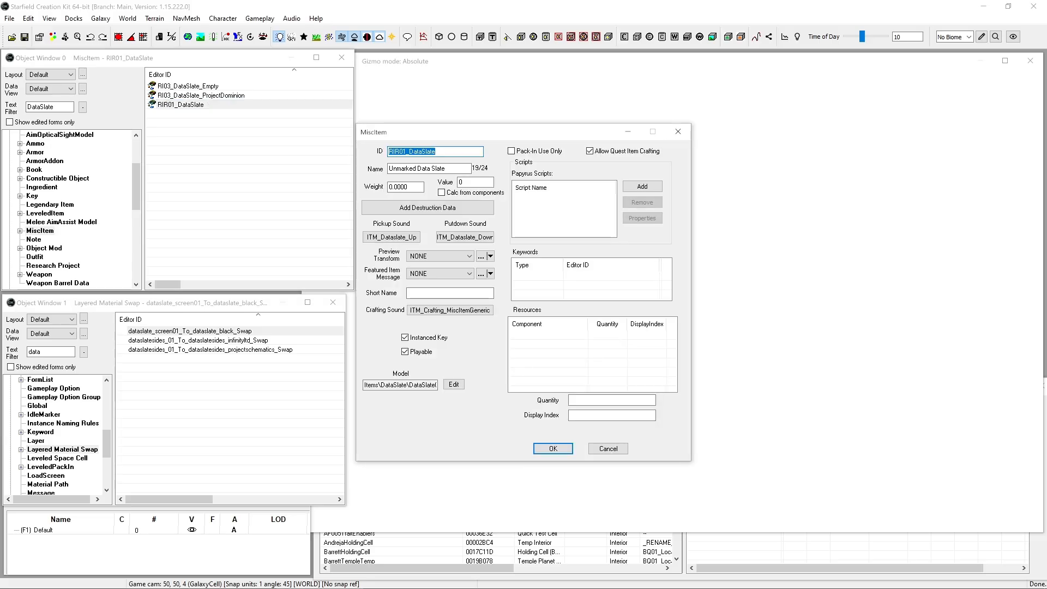
{"action": "left_click_drag", "start_coordinate": [479, 132], "coordinate": [454, 131]}
{"action": "left_click_drag", "start_coordinate": [381, 151], "coordinate": [362, 150]}
{"action": "type", "text": "Ainvo"}
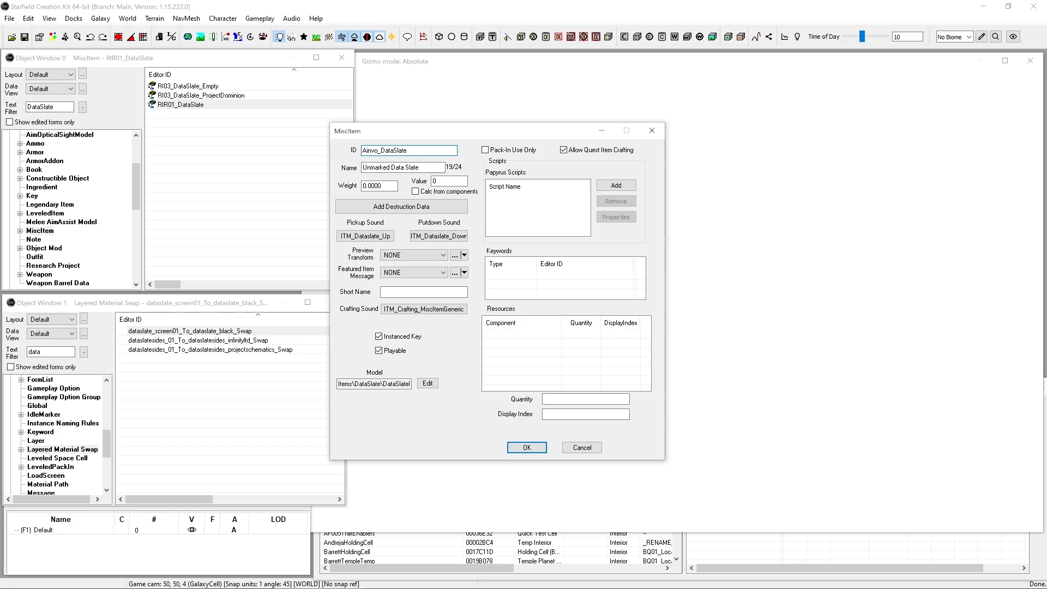
{"action": "type", "text": "001"}
{"action": "left_click", "coordinate": [527, 448]}
{"action": "left_click", "coordinate": [550, 343]}
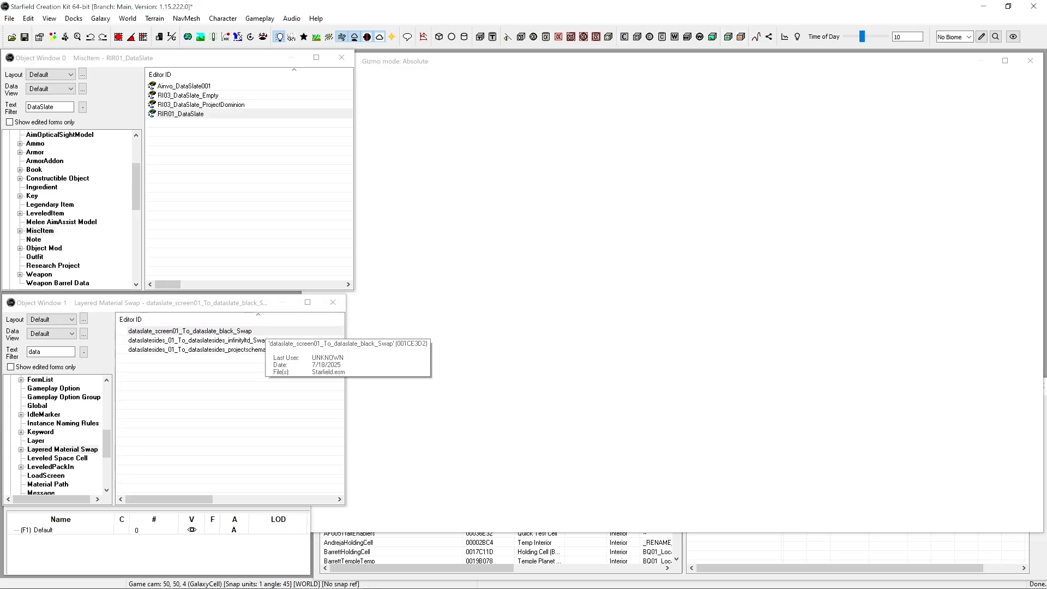
- Duplicate the dataslate_screen01_To_dataslate_black_Swap layered material swap as a new form with the ID AInvo_dataslate_screen01_To_MDField
{"action": "double_click", "coordinate": [259, 331]}
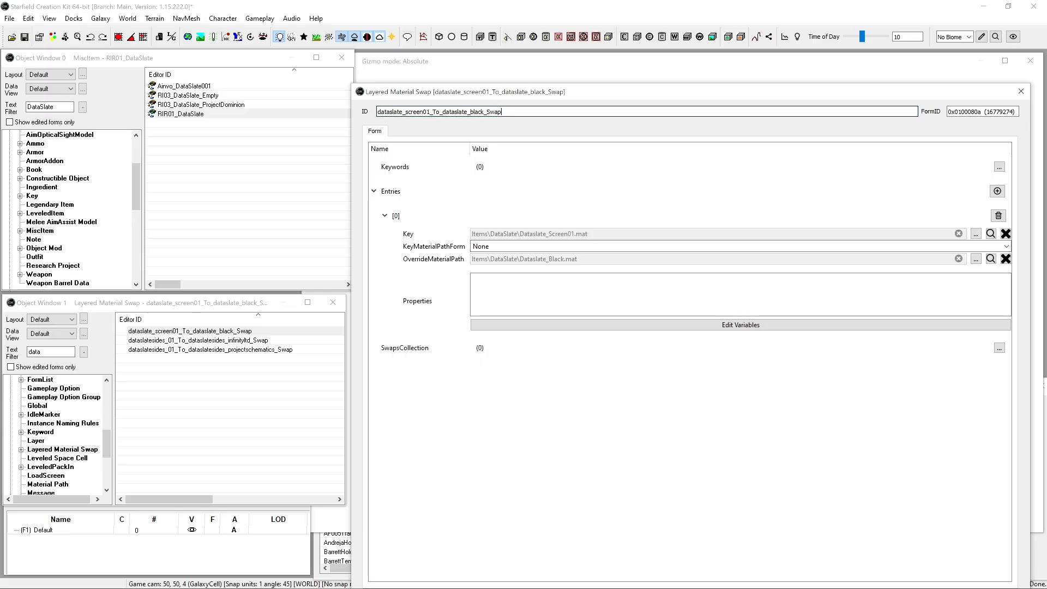
{"action": "left_click_drag", "start_coordinate": [405, 111], "coordinate": [501, 112]}
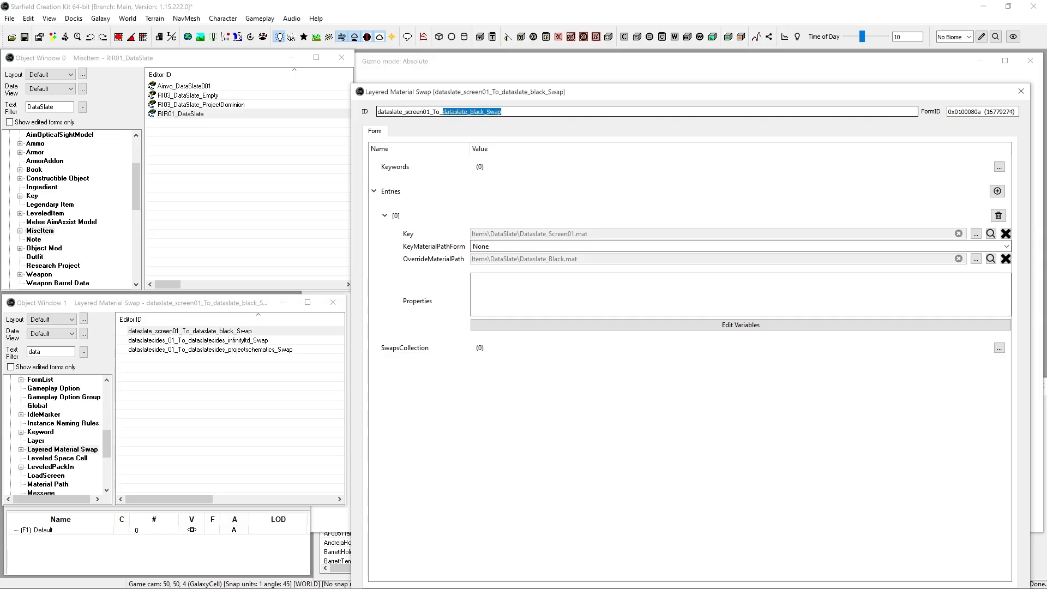
{"action": "type", "text": "MDField"}
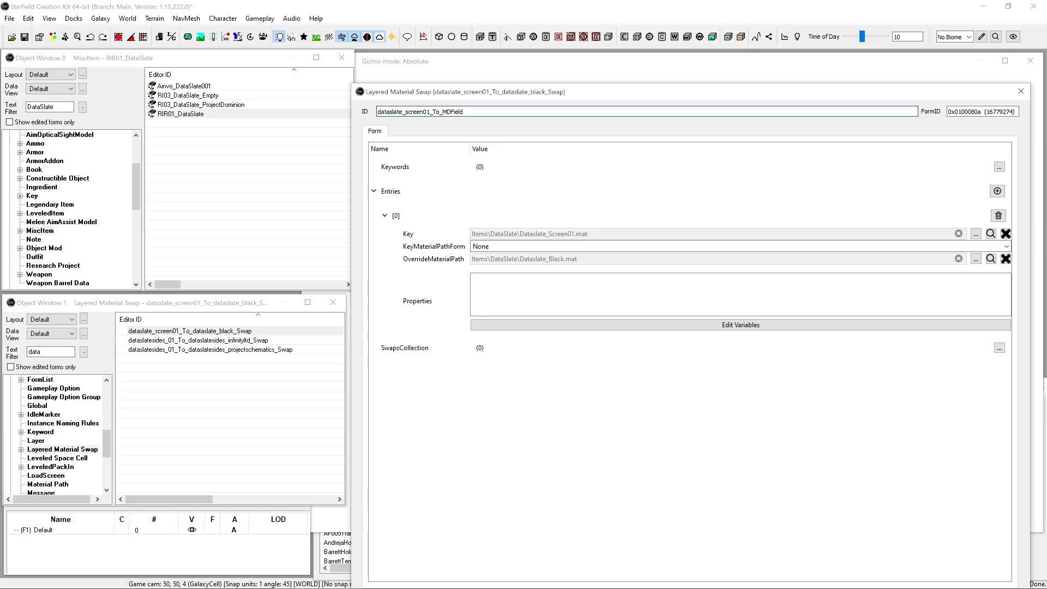
{"action": "type", "text": "AInvo"}
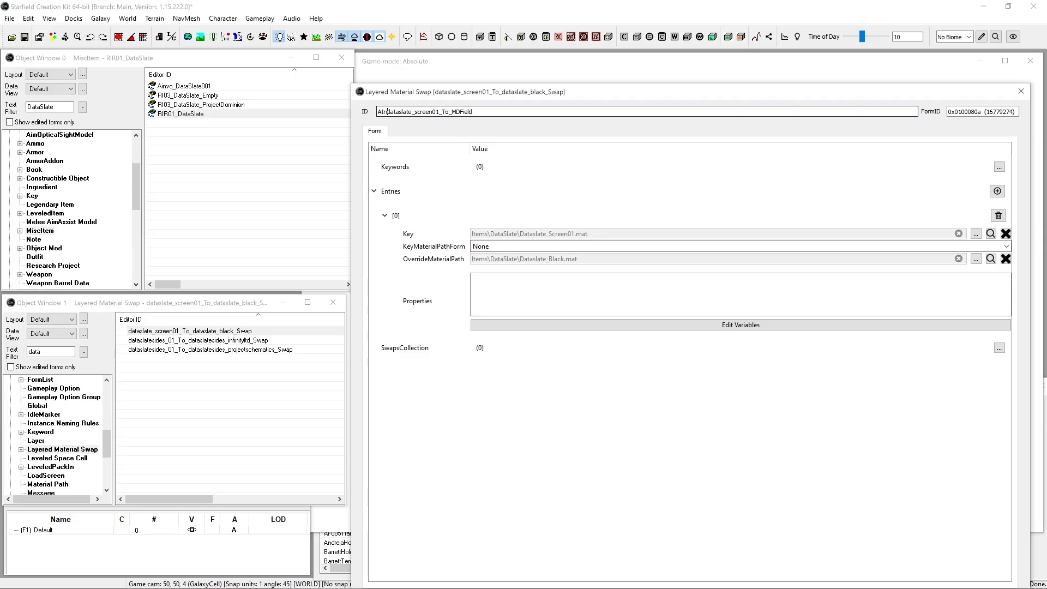
{"action": "type", "text": "_"}
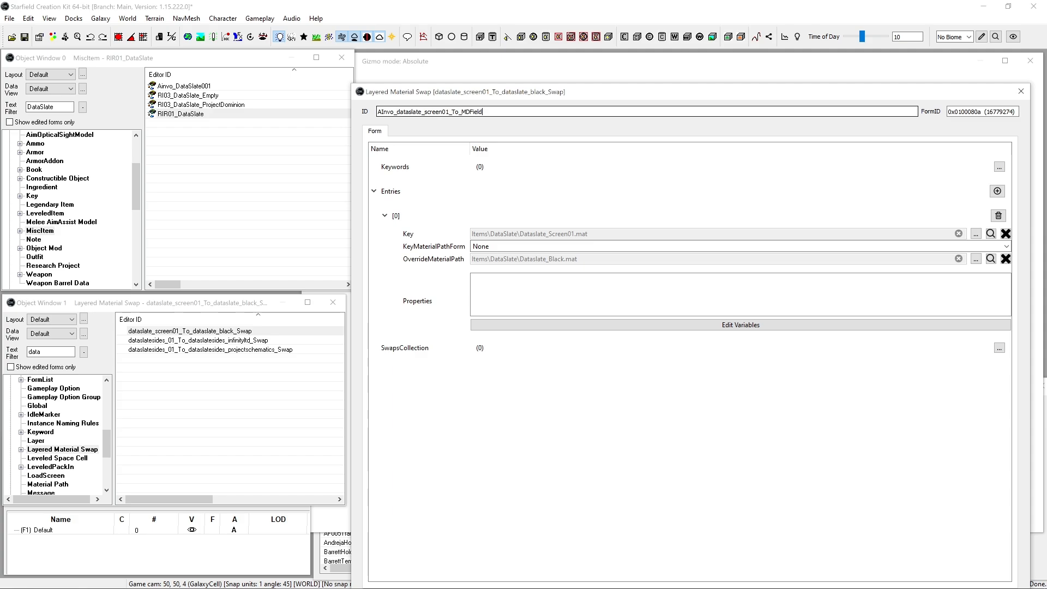
{"action": "key", "text": "Return"}
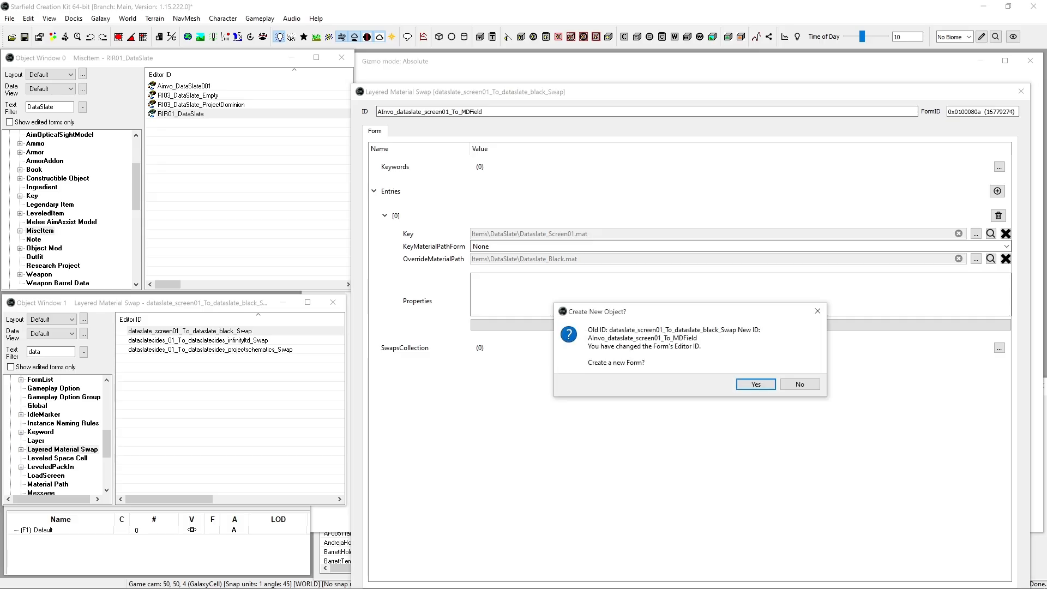
{"action": "key", "text": "Return"}
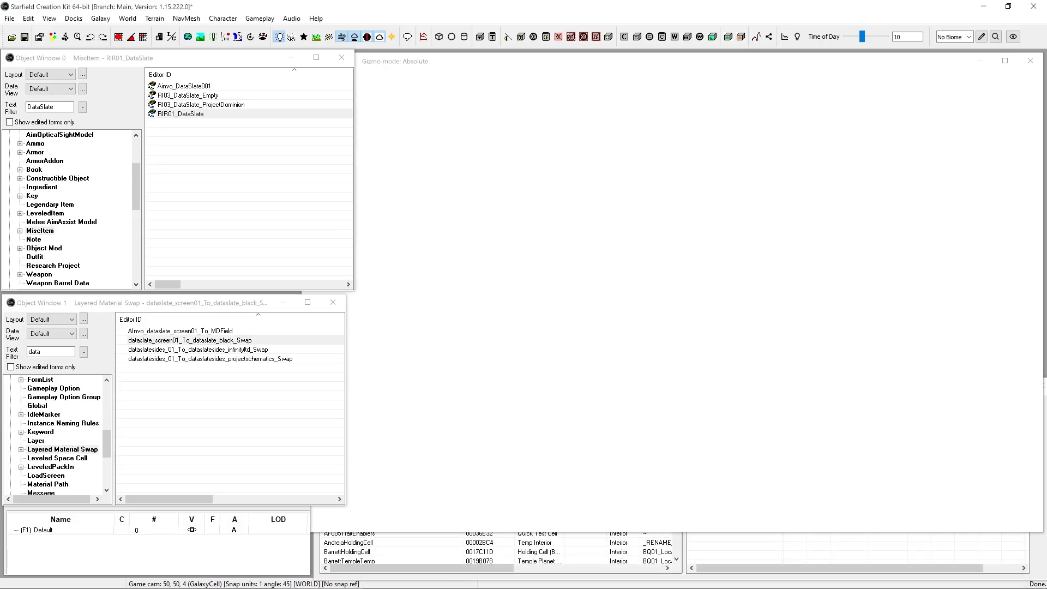
- Look through the Material Editor's library for Dataslate_Black.mat in the Items/DataSlate folder, and close the editor
{"action": "left_click", "coordinate": [52, 37]}
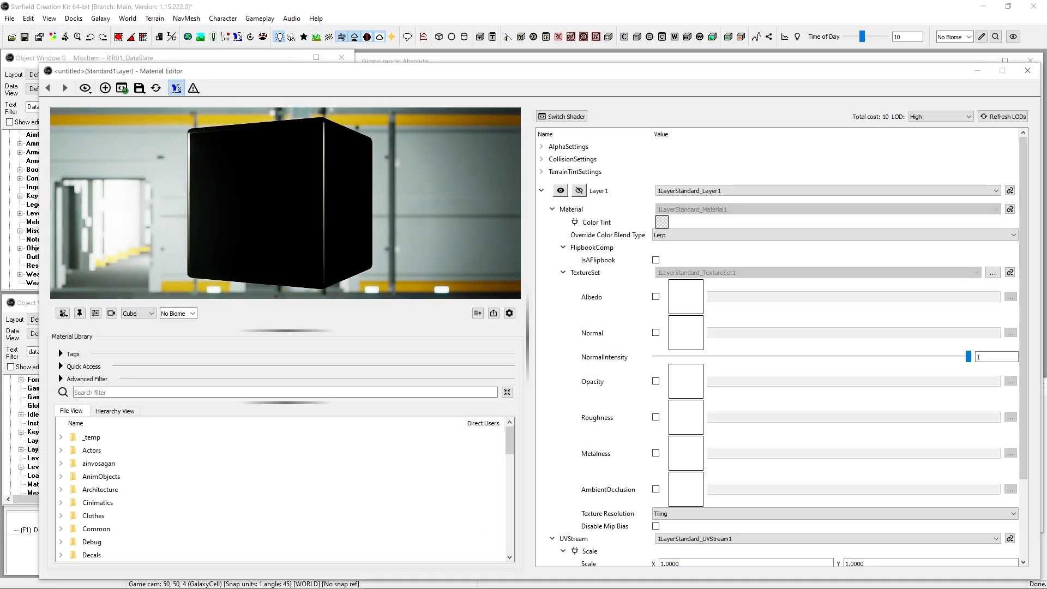
{"action": "scroll", "coordinate": [284, 491], "scroll_direction": "down", "scroll_amount": 5}
{"action": "scroll", "coordinate": [284, 450], "scroll_direction": "down", "scroll_amount": 3}
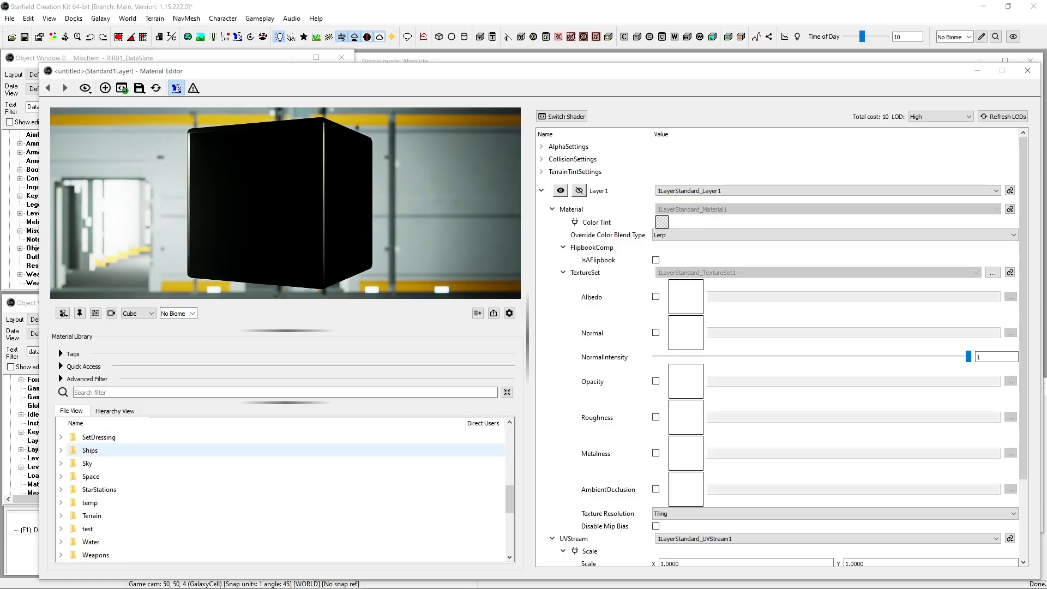
{"action": "scroll", "coordinate": [283, 456], "scroll_direction": "up", "scroll_amount": 1}
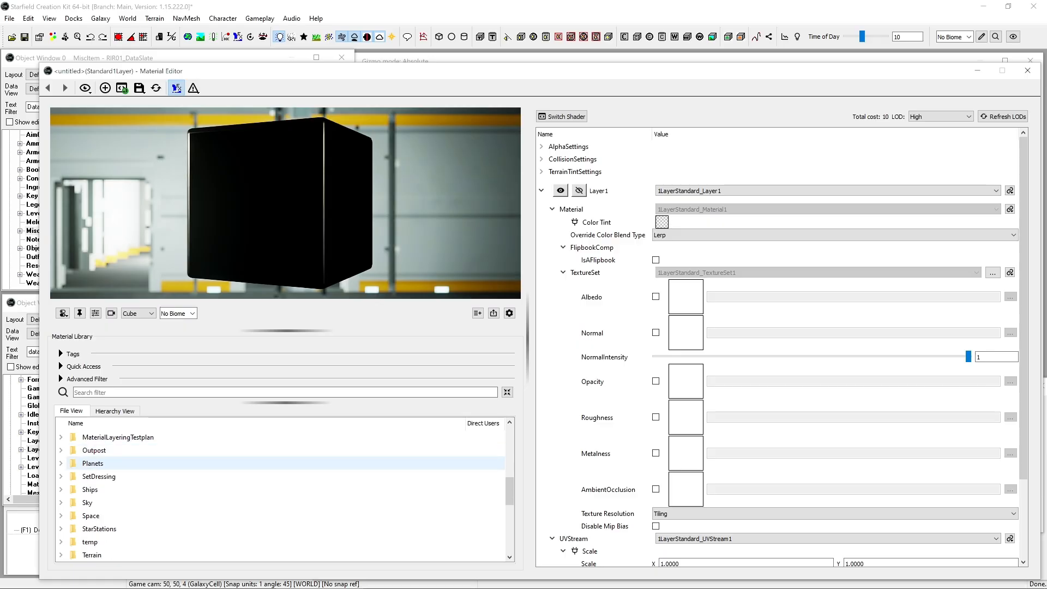
{"action": "scroll", "coordinate": [283, 456], "scroll_direction": "down", "scroll_amount": 3}
{"action": "scroll", "coordinate": [284, 456], "scroll_direction": "up", "scroll_amount": 2}
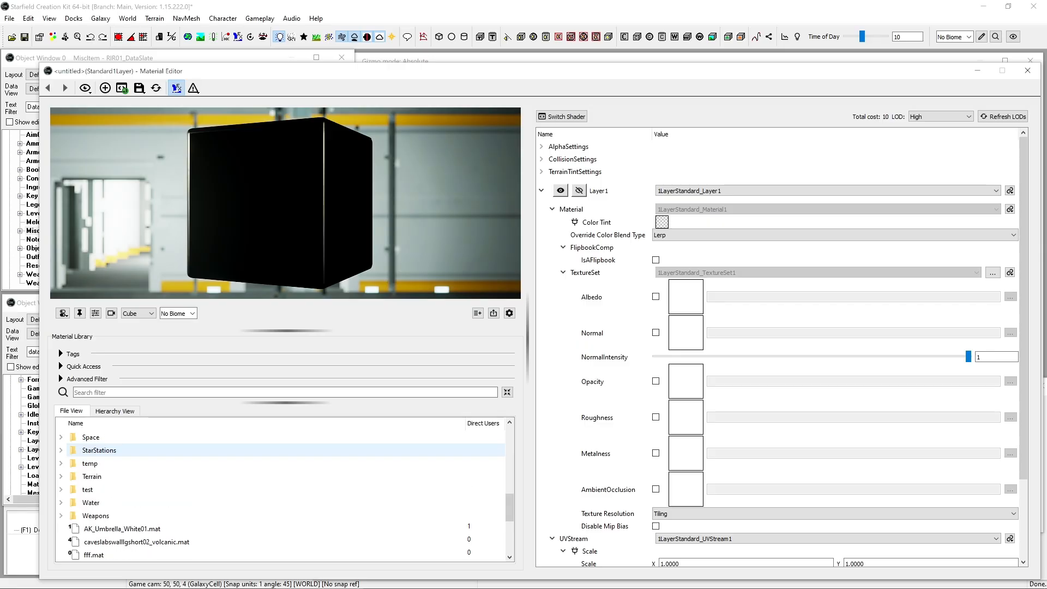
{"action": "scroll", "coordinate": [284, 449], "scroll_direction": "up", "scroll_amount": 1}
{"action": "scroll", "coordinate": [284, 450], "scroll_direction": "up", "scroll_amount": 2}
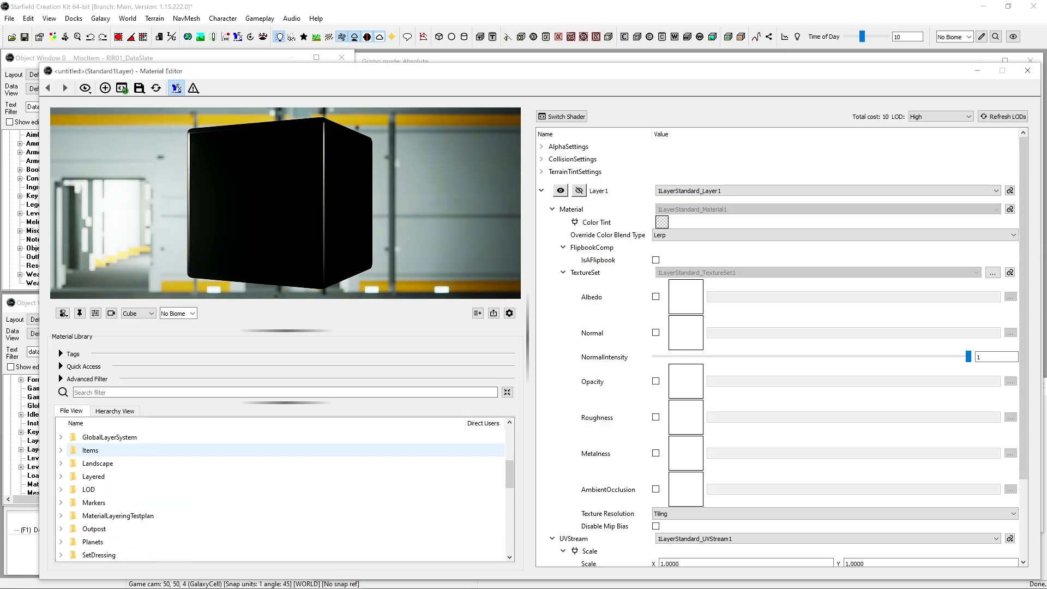
{"action": "left_click", "coordinate": [61, 450]}
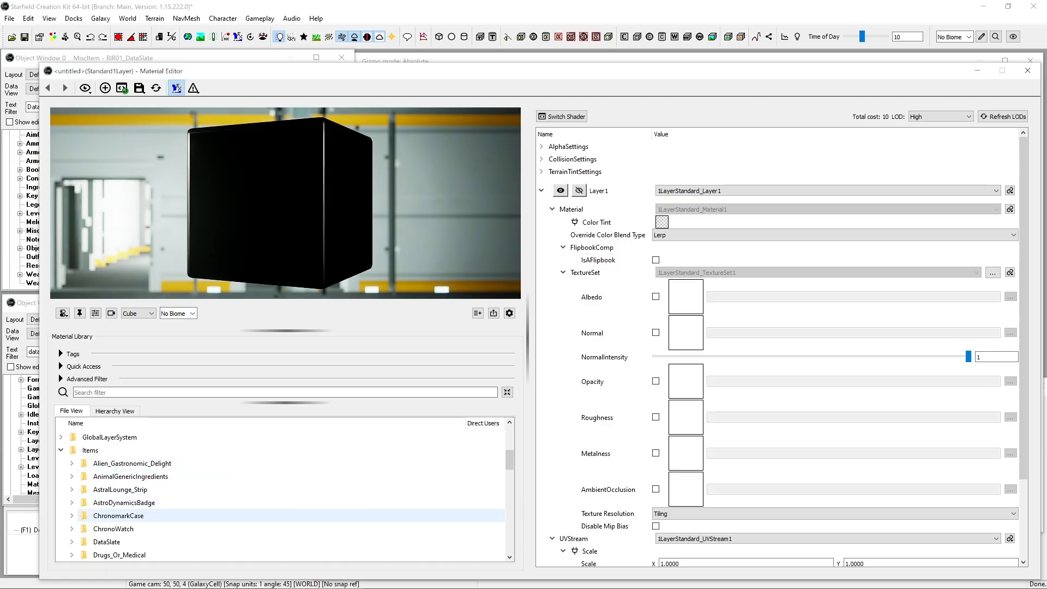
{"action": "left_click", "coordinate": [72, 542]}
{"action": "scroll", "coordinate": [164, 528], "scroll_direction": "down", "scroll_amount": 2}
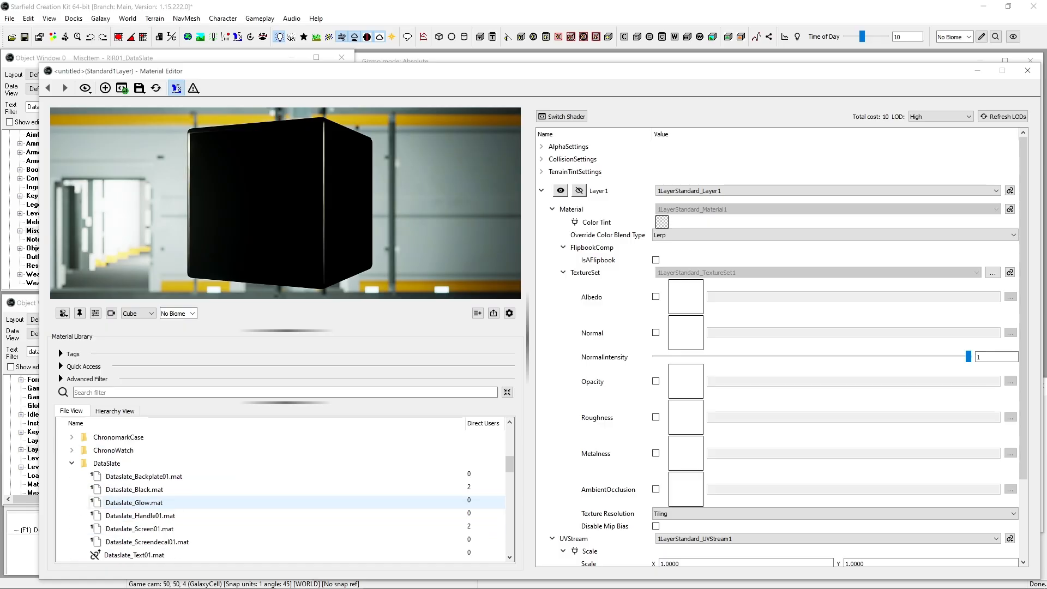
{"action": "scroll", "coordinate": [283, 491], "scroll_direction": "down", "scroll_amount": 1}
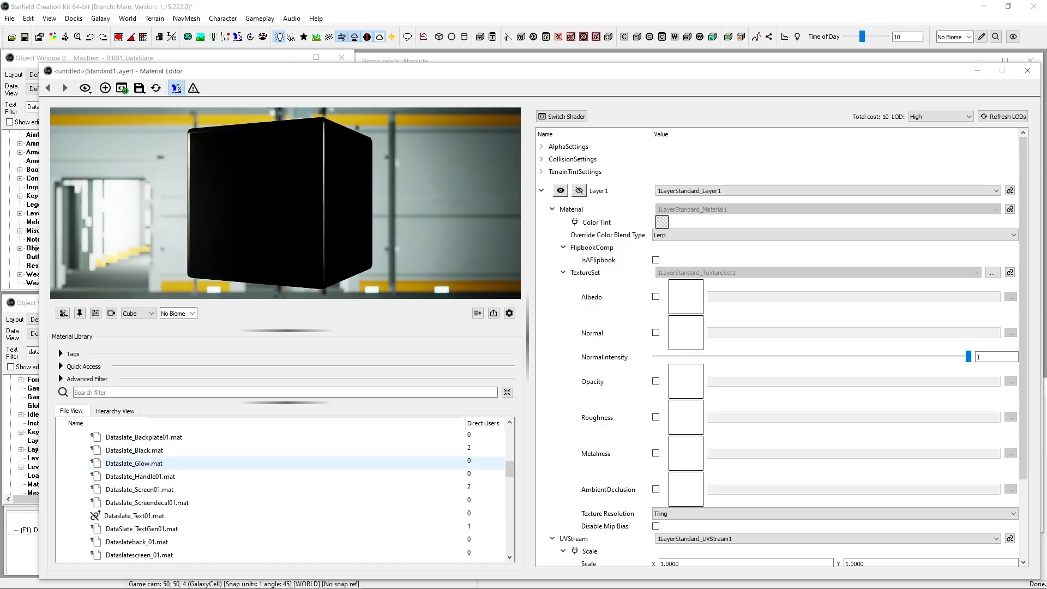
{"action": "scroll", "coordinate": [284, 463], "scroll_direction": "up", "scroll_amount": 1}
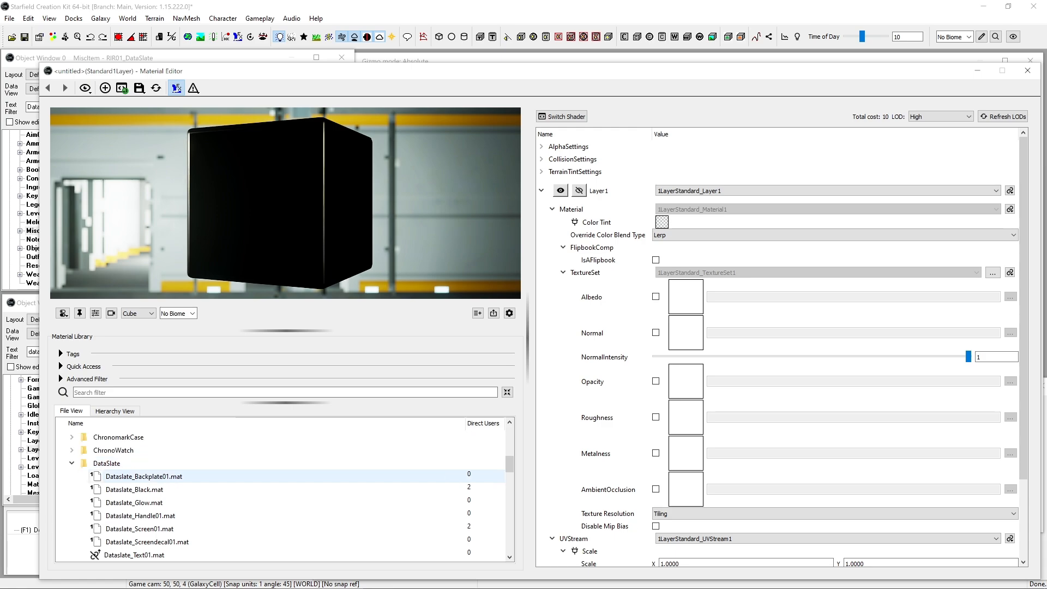
{"action": "left_click", "coordinate": [142, 489]}
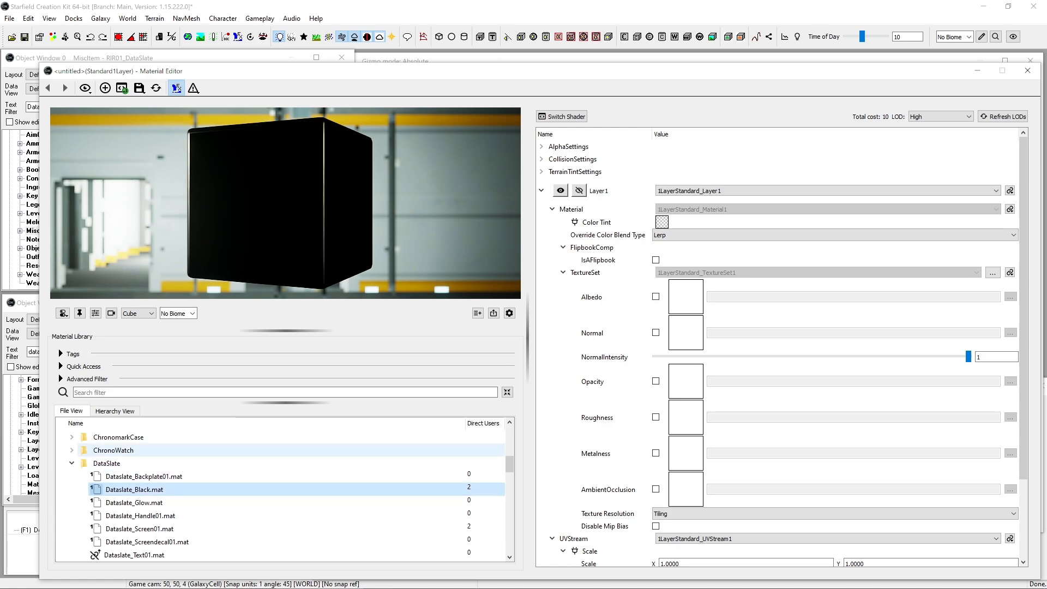
{"action": "left_click_drag", "start_coordinate": [302, 75], "coordinate": [549, 73]}
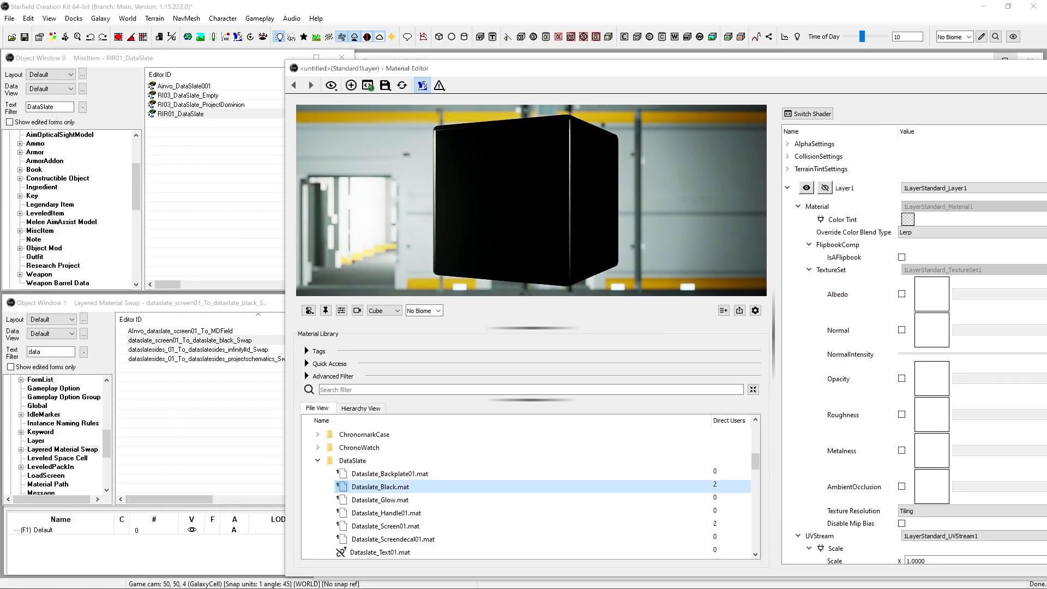
{"action": "left_click_drag", "start_coordinate": [983, 60], "coordinate": [600, 79]}
{"action": "left_click", "coordinate": [889, 73]}
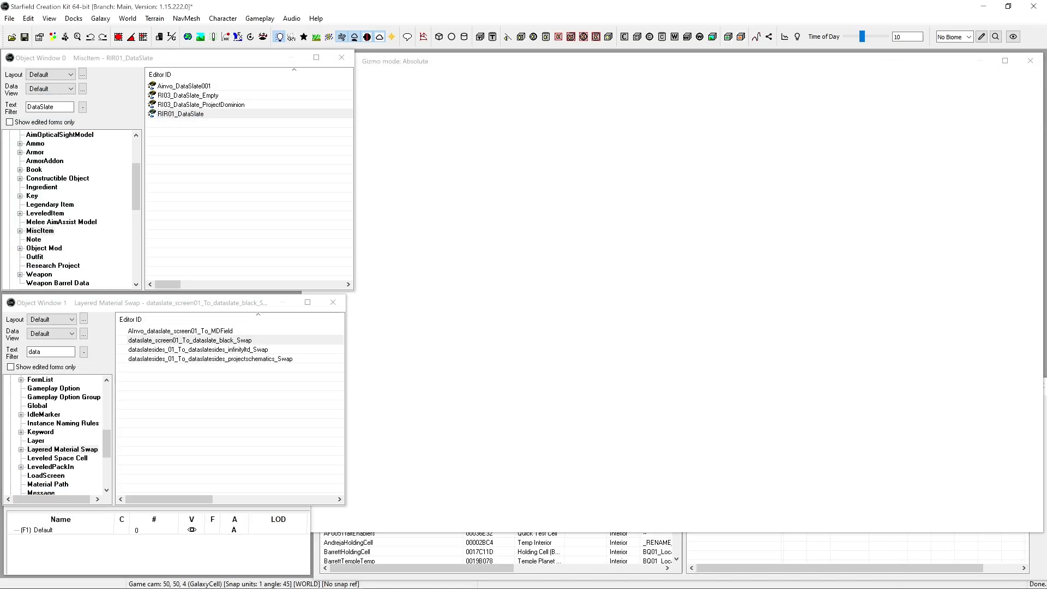
- Open the override material of the AInvo_dataslate_screen01_To_MDField swap in the Material Editor and start saving it as a separate file
{"action": "double_click", "coordinate": [218, 331]}
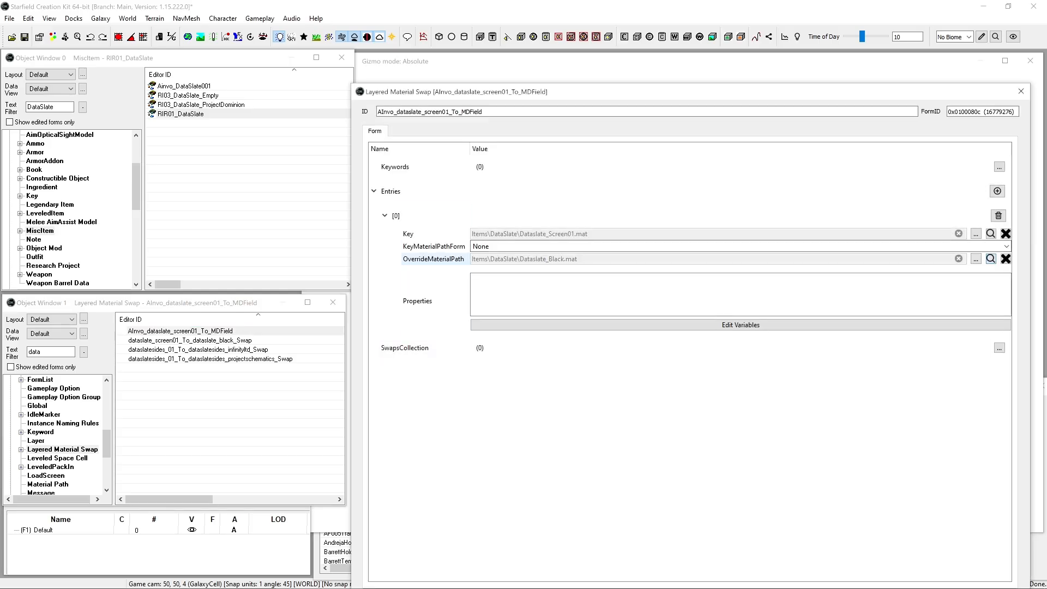
{"action": "left_click", "coordinate": [991, 258]}
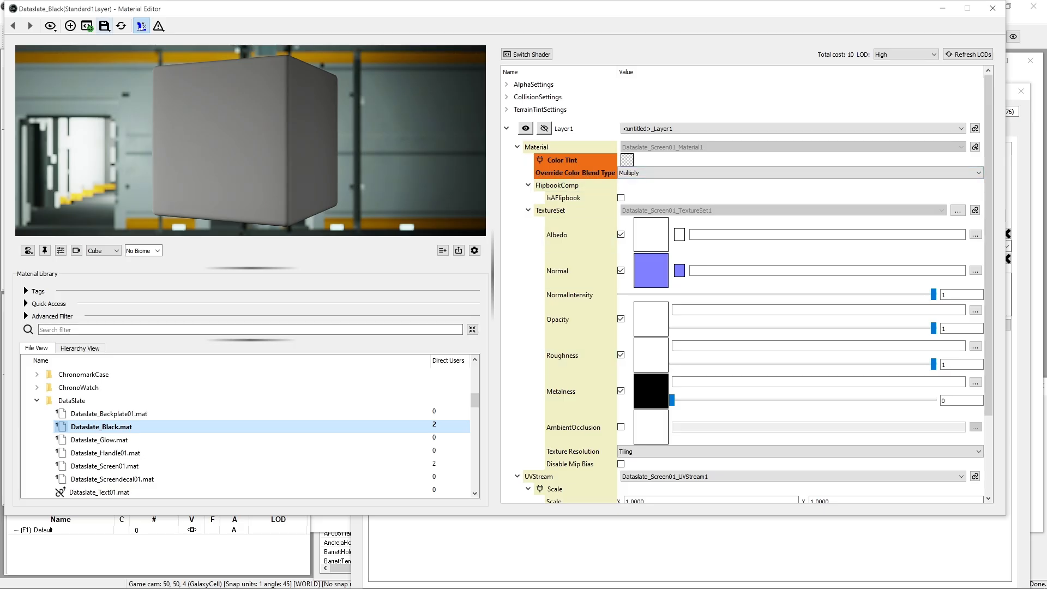
{"action": "left_click", "coordinate": [104, 25]}
{"action": "left_click", "coordinate": [127, 54]}
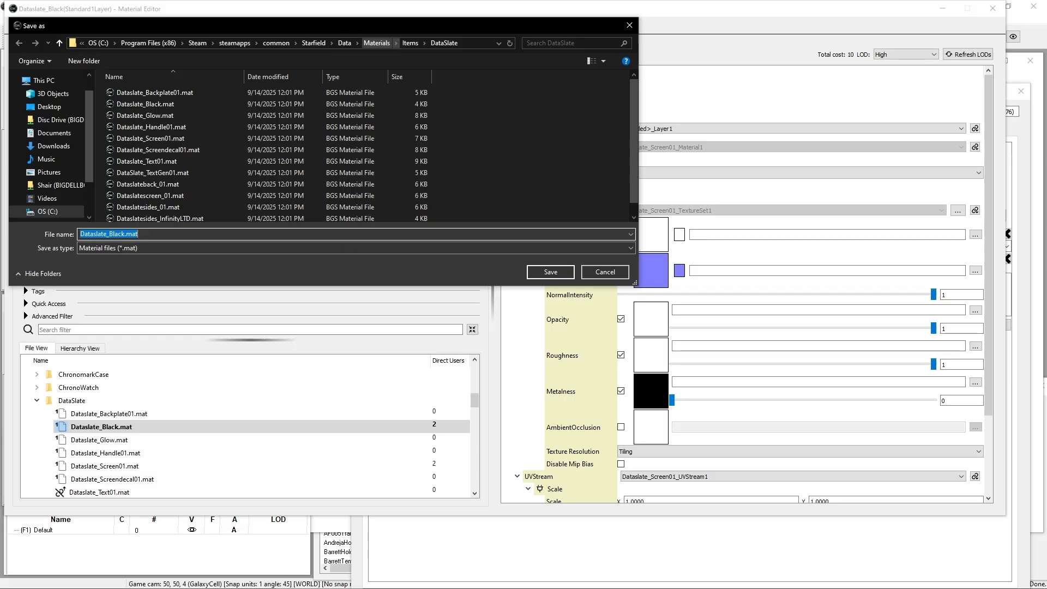
- Create a folder named DataSlate01 inside Data/Materials and open it as the save location
{"action": "left_click", "coordinate": [376, 43]}
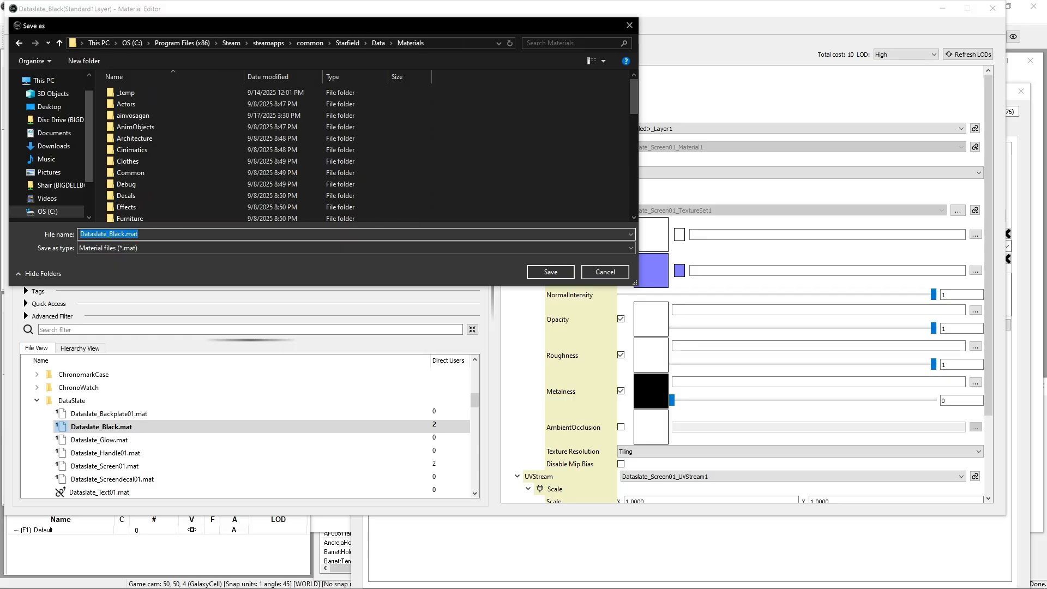
{"action": "scroll", "coordinate": [327, 169], "scroll_direction": "down", "scroll_amount": 15}
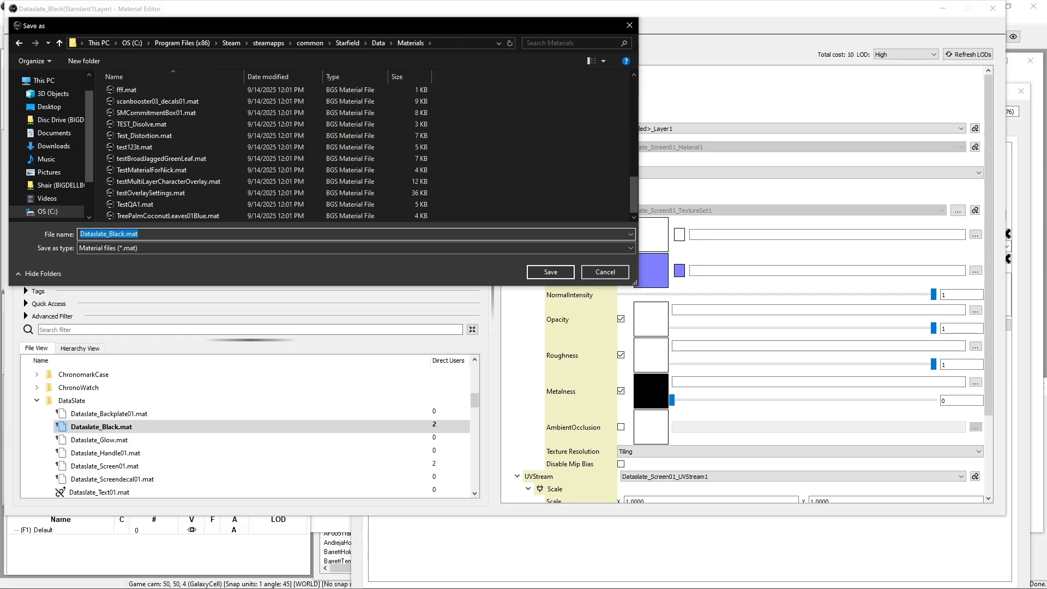
{"action": "right_click", "coordinate": [475, 155]}
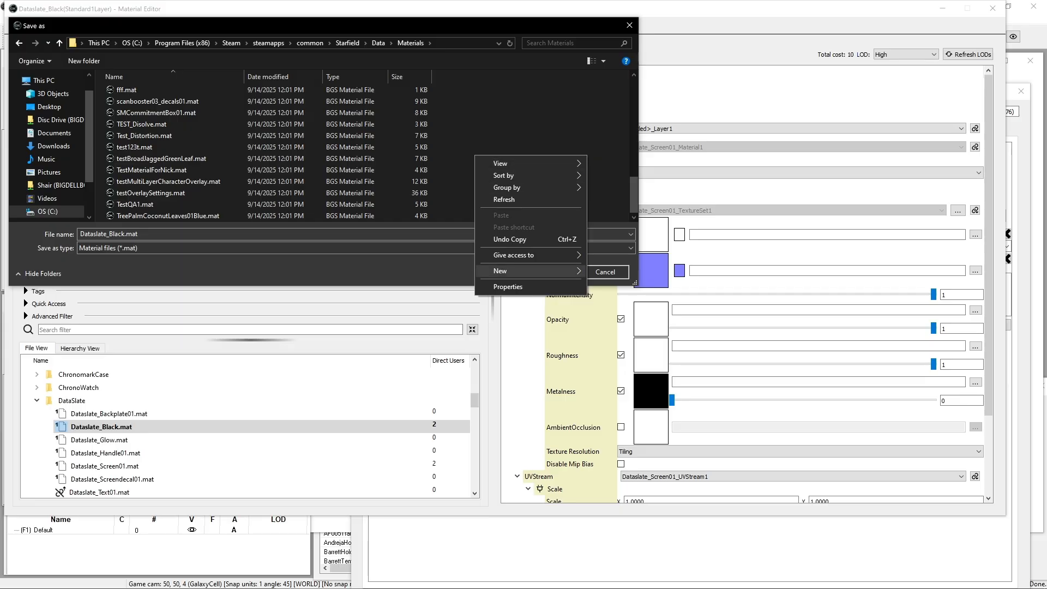
{"action": "mouse_move", "coordinate": [524, 271]}
{"action": "left_click", "coordinate": [676, 271]}
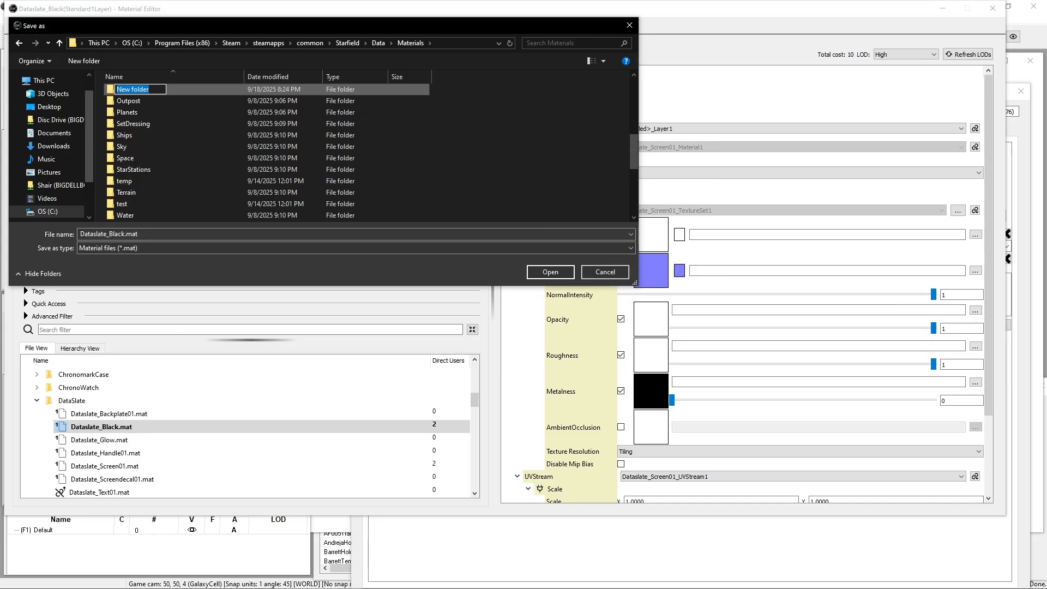
{"action": "type", "text": "Data"}
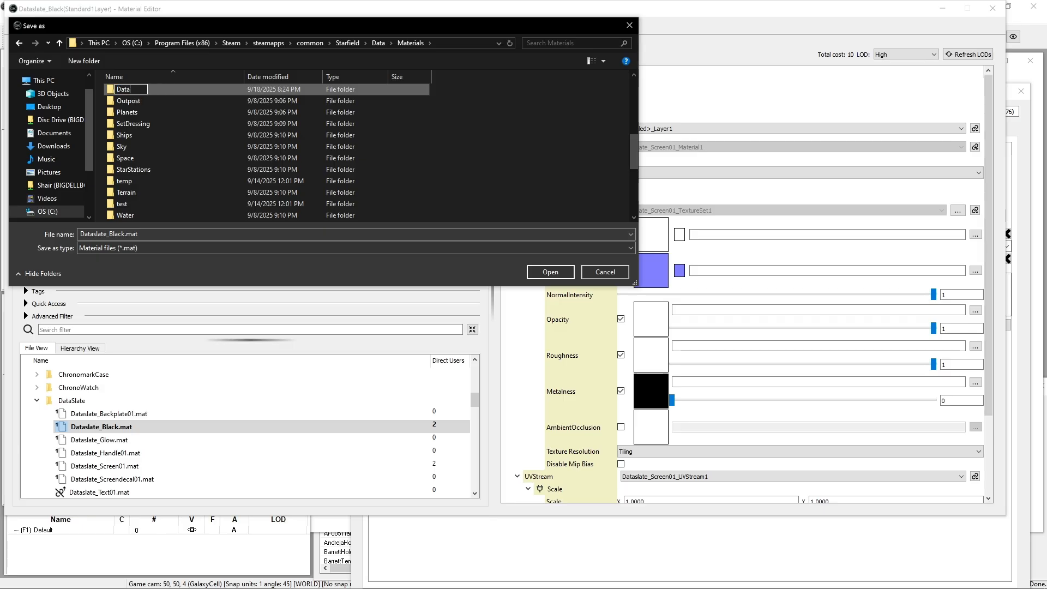
{"action": "type", "text": "Slate01"}
{"action": "key", "text": "Return"}
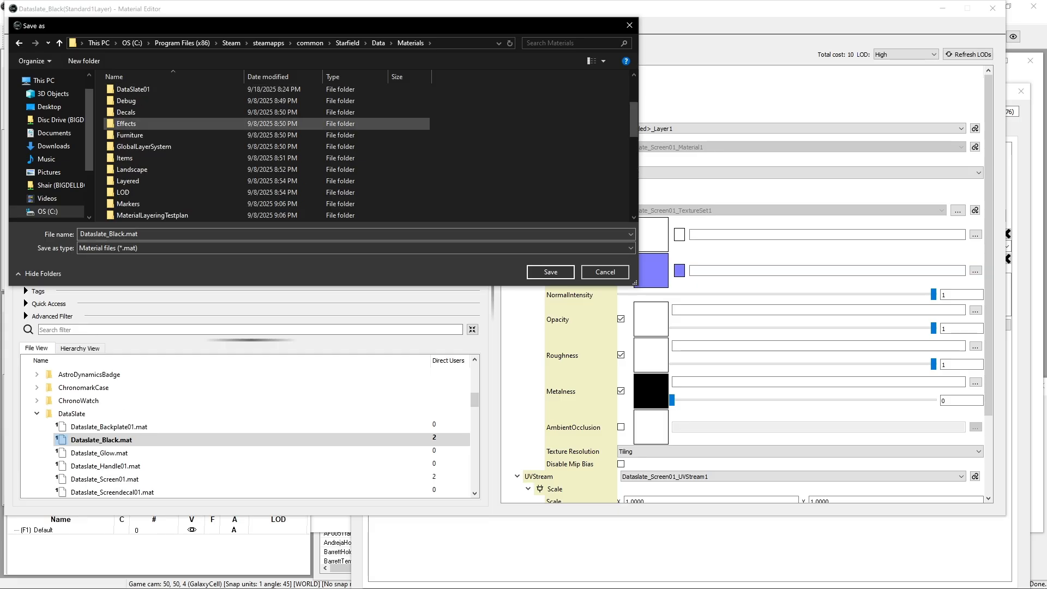
{"action": "key", "text": "Return"}
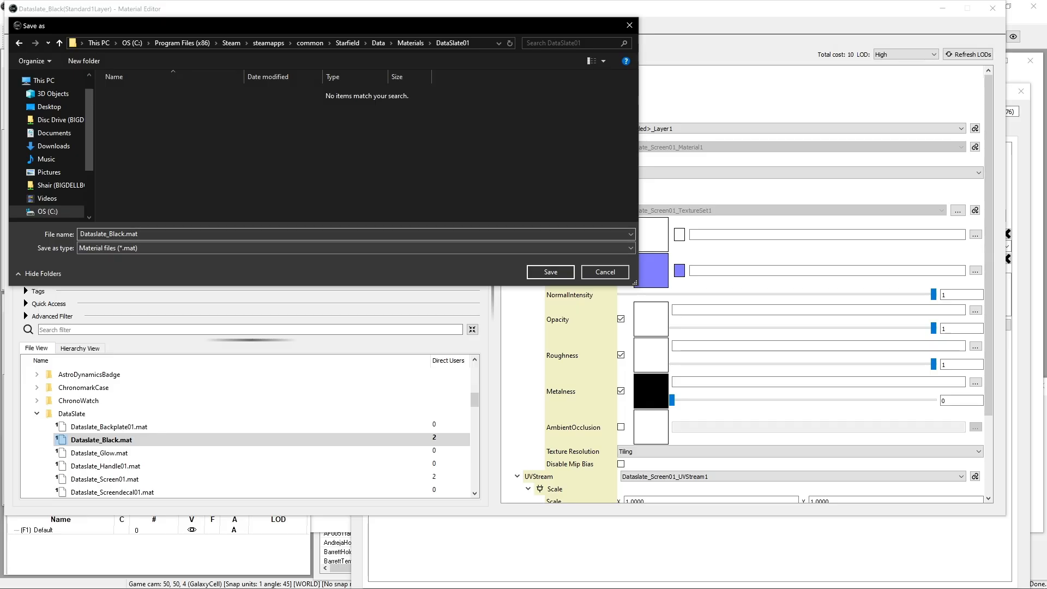
- Save the material copy in the DataSlate01 folder as AInvo_Dataslate_Black.mat
{"action": "left_click", "coordinate": [163, 233]}
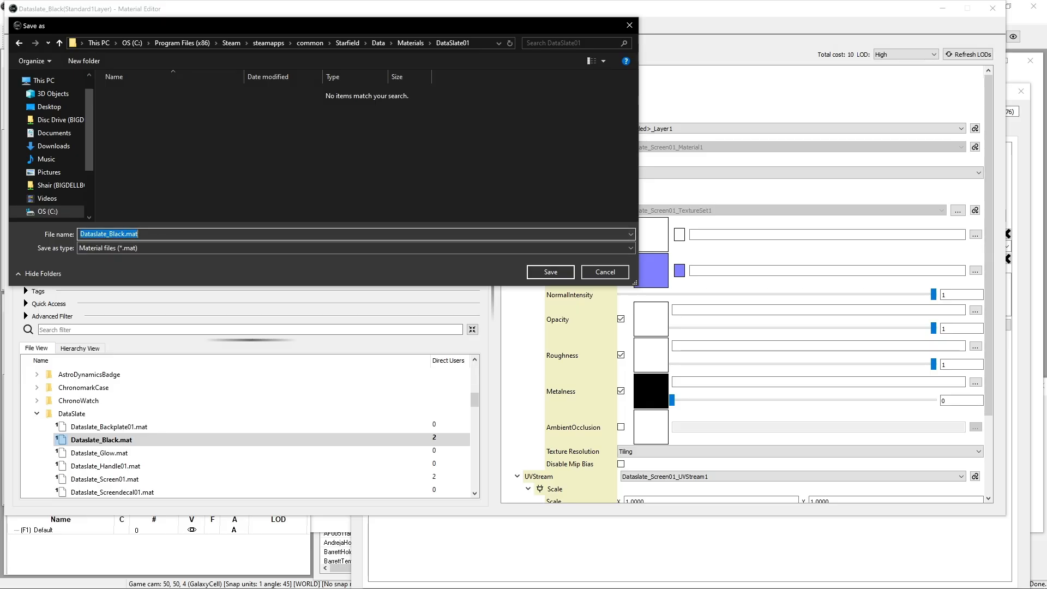
{"action": "left_click", "coordinate": [124, 234]}
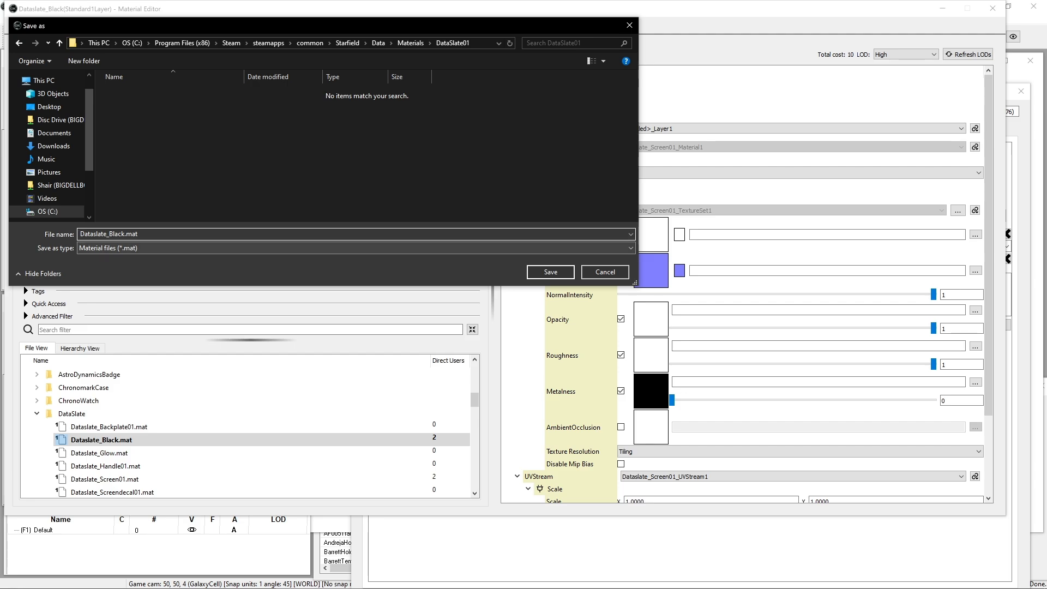
{"action": "type", "text": "AInvo_"}
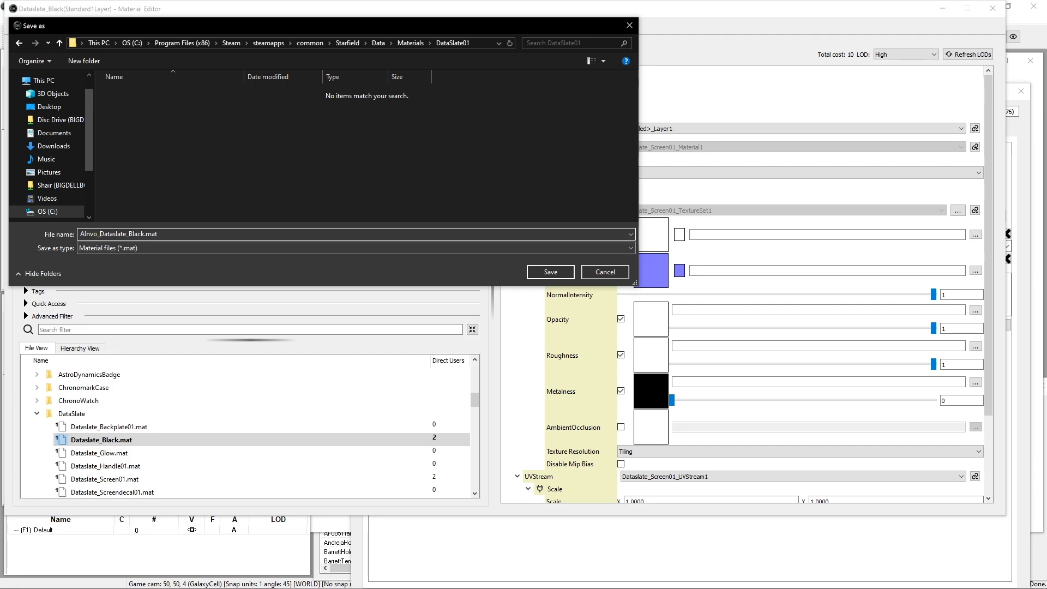
{"action": "left_click", "coordinate": [550, 272]}
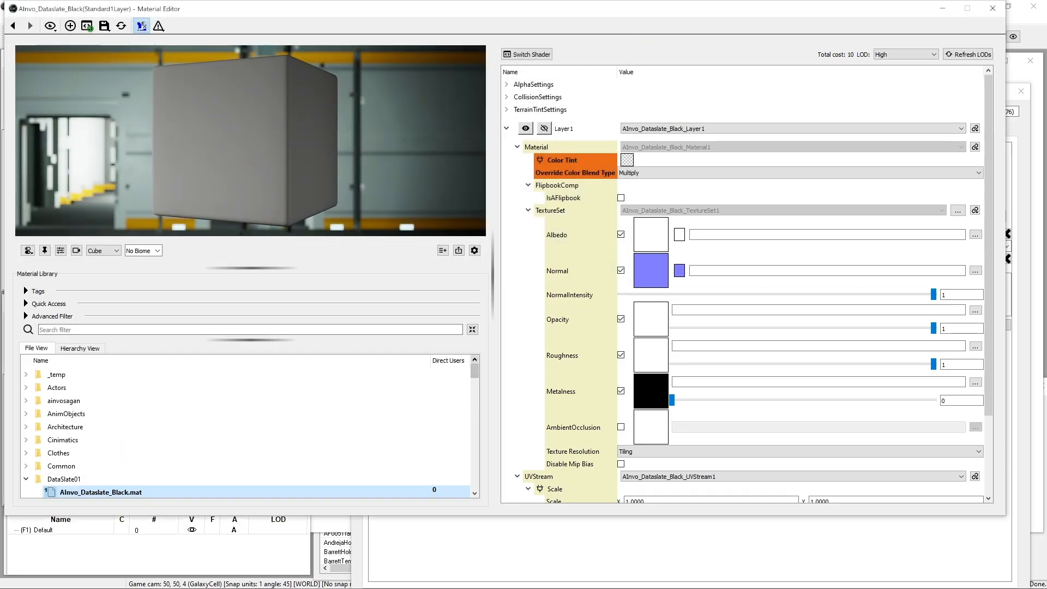
{"action": "scroll", "coordinate": [164, 436], "scroll_direction": "down", "scroll_amount": 2}
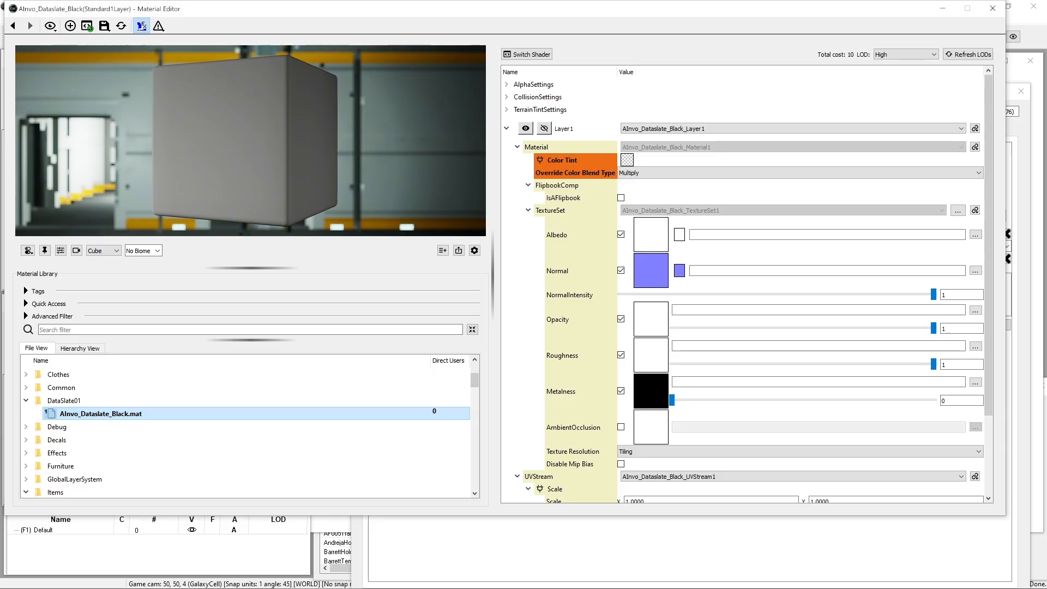
- Assign MDFeild.dds from textures/interface/Objects/DataSlate as the Layer1 Albedo texture, with the texture picker's filter set to all files
{"action": "left_click", "coordinate": [975, 235]}
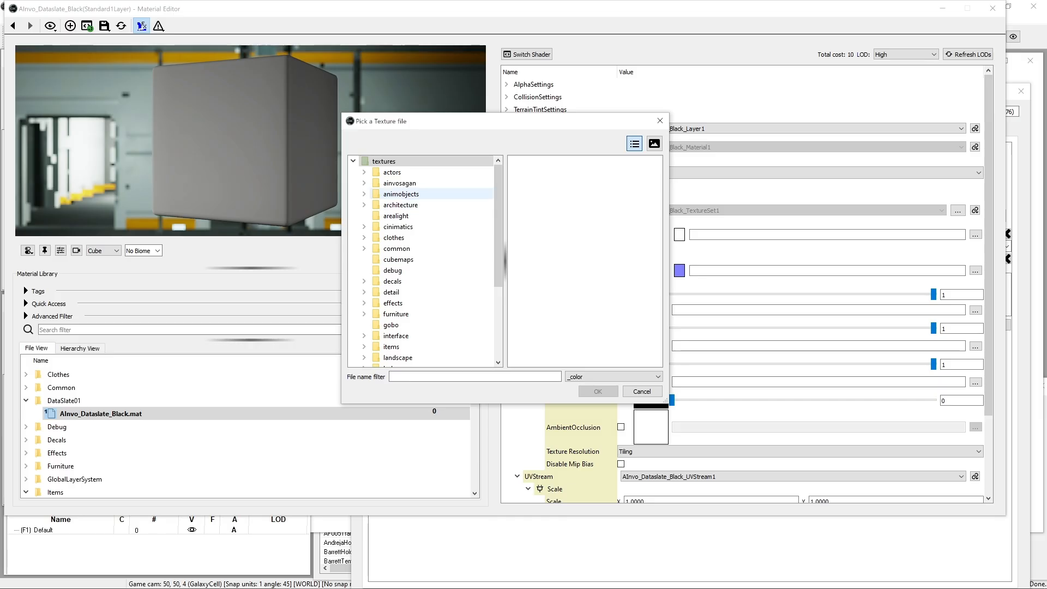
{"action": "left_click_drag", "start_coordinate": [516, 125], "coordinate": [347, 136]}
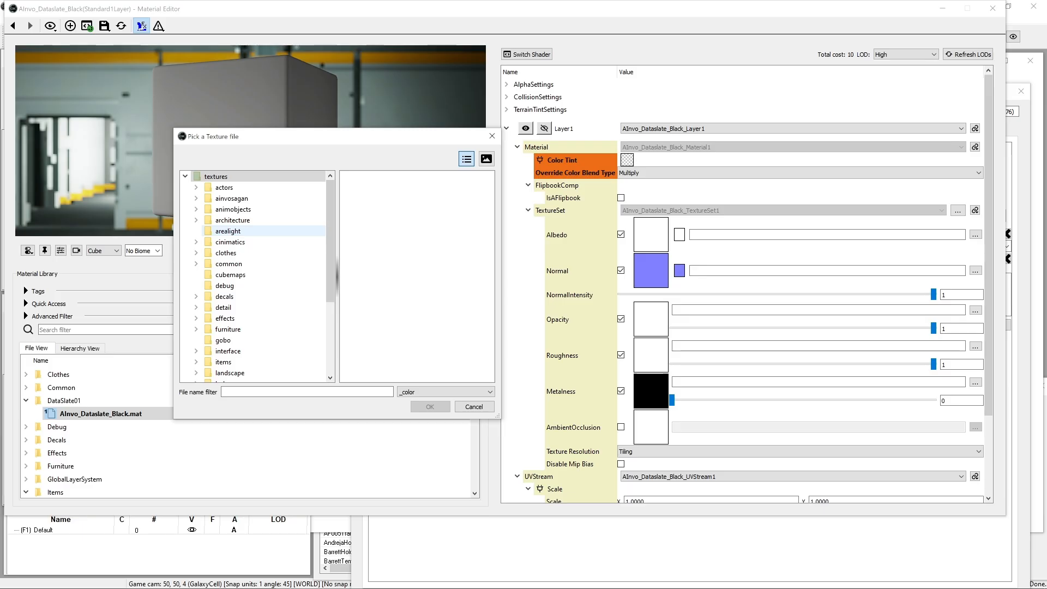
{"action": "scroll", "coordinate": [235, 256], "scroll_direction": "down", "scroll_amount": 4}
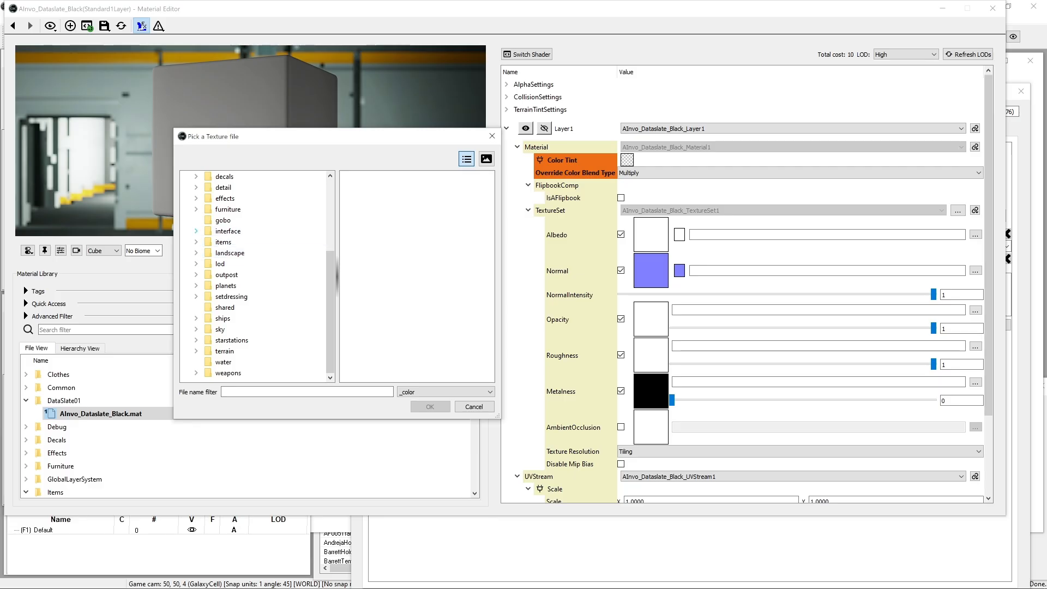
{"action": "left_click", "coordinate": [196, 231]}
{"action": "left_click", "coordinate": [207, 264]}
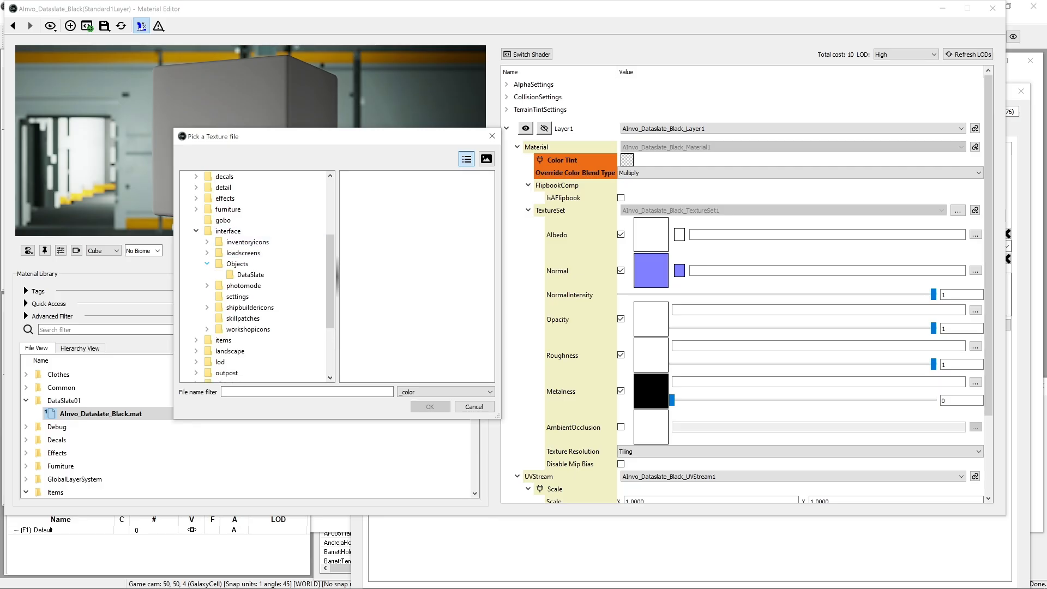
{"action": "left_click", "coordinate": [250, 275]}
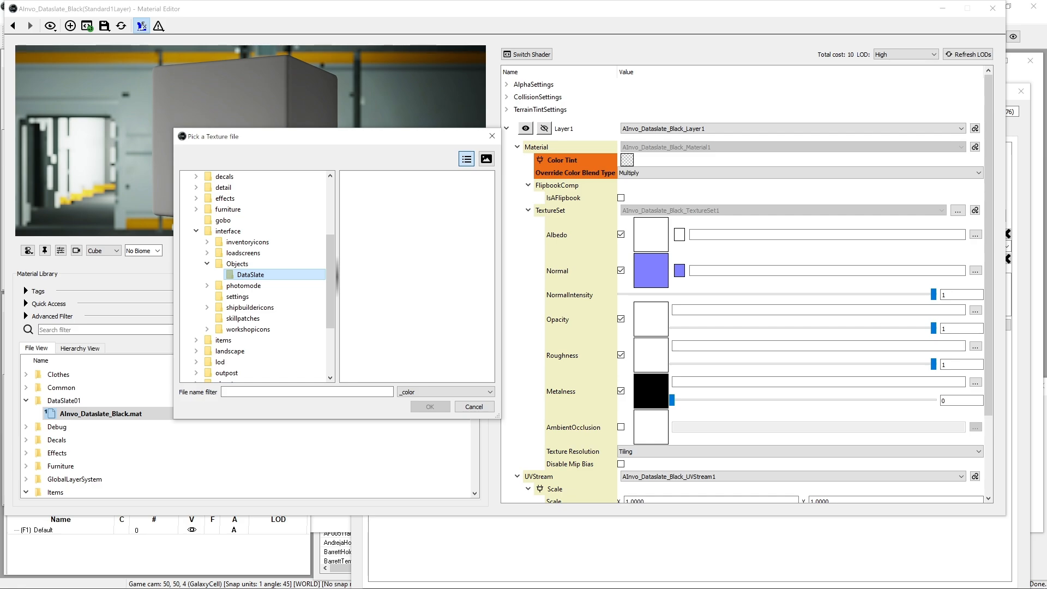
{"action": "left_click", "coordinate": [207, 264]}
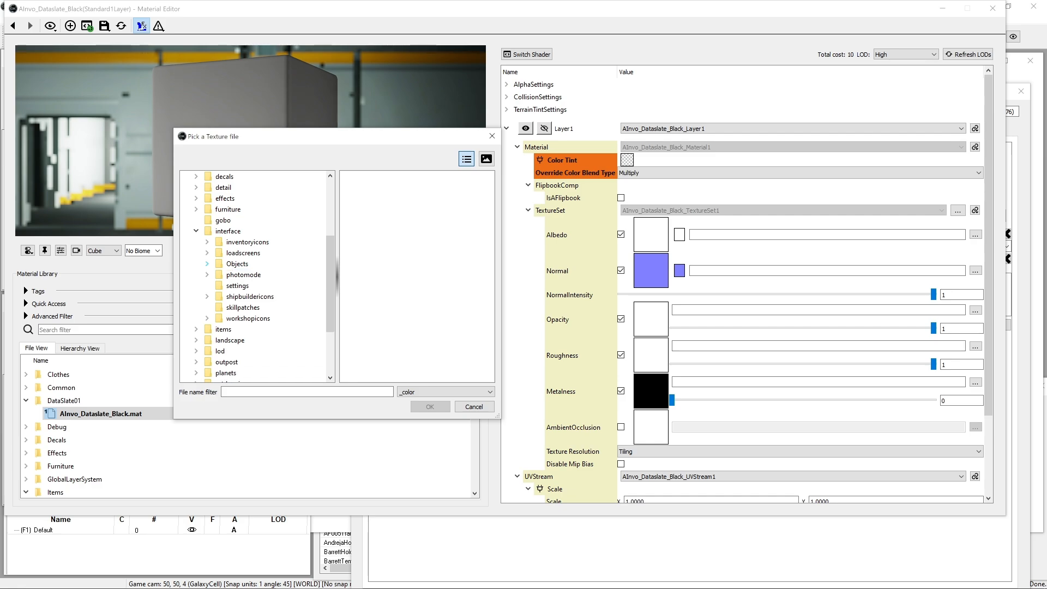
{"action": "left_click", "coordinate": [208, 264]}
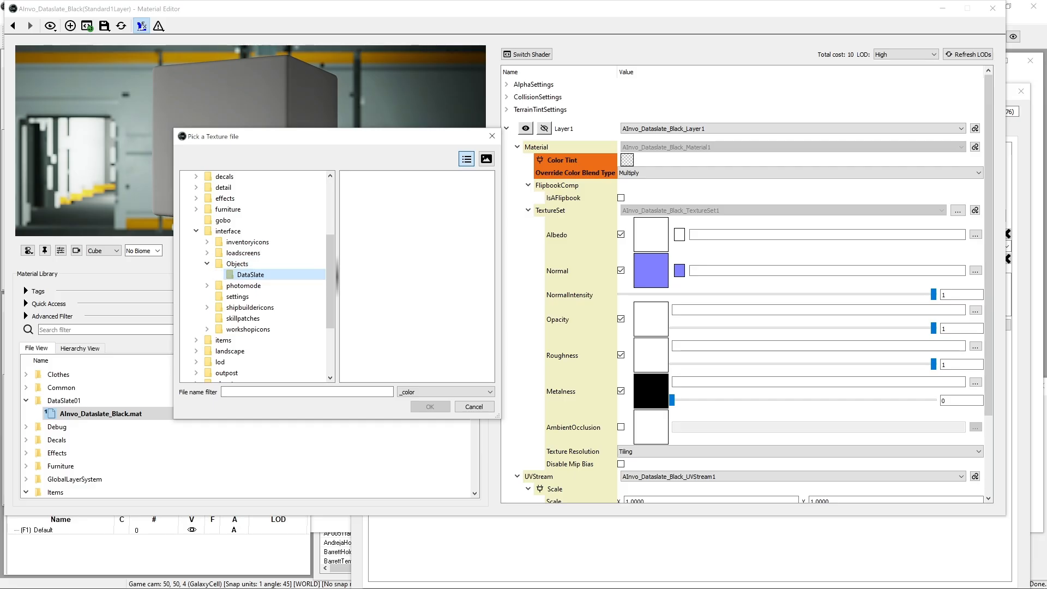
{"action": "left_click", "coordinate": [446, 392]}
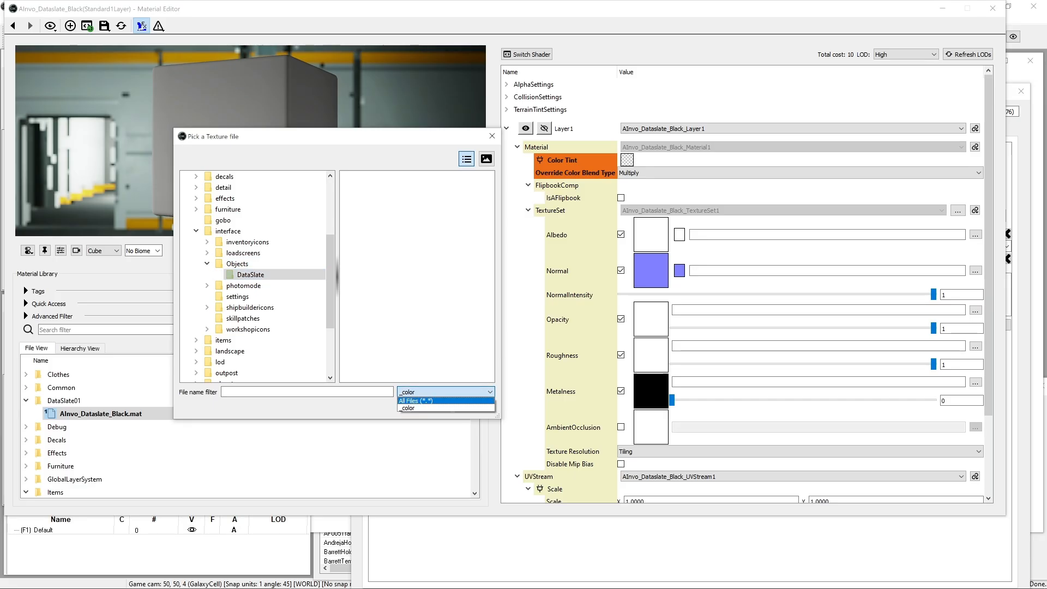
{"action": "key", "text": "Return"}
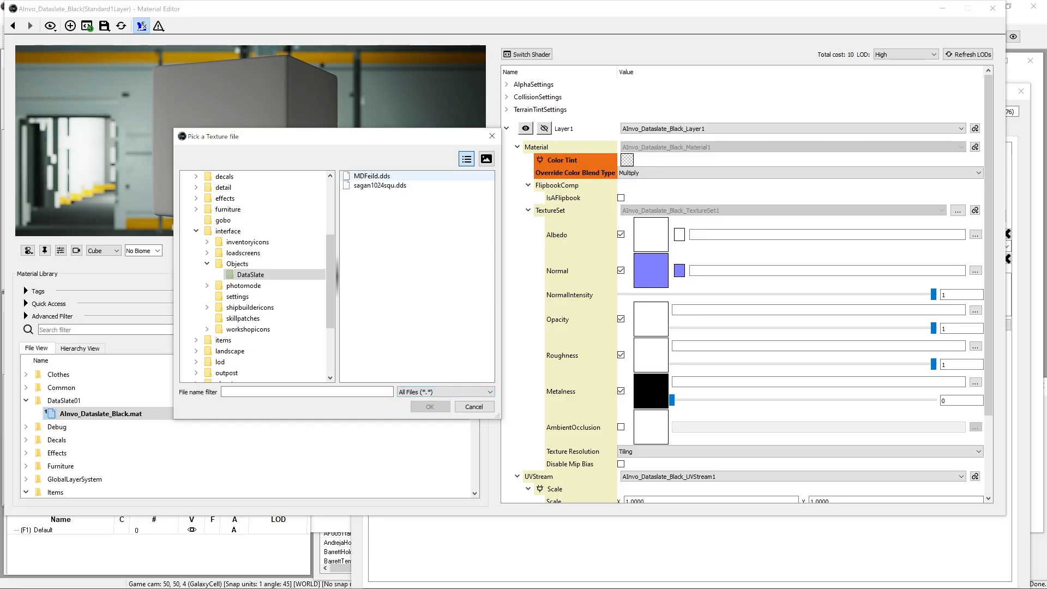
{"action": "double_click", "coordinate": [372, 175]}
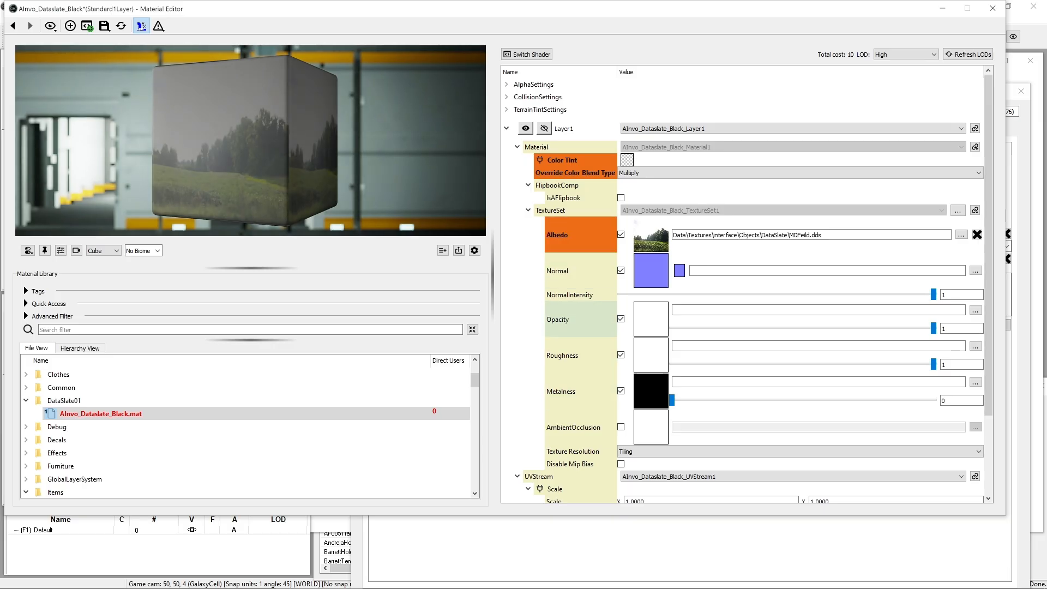
{"action": "mouse_move", "coordinate": [651, 243]}
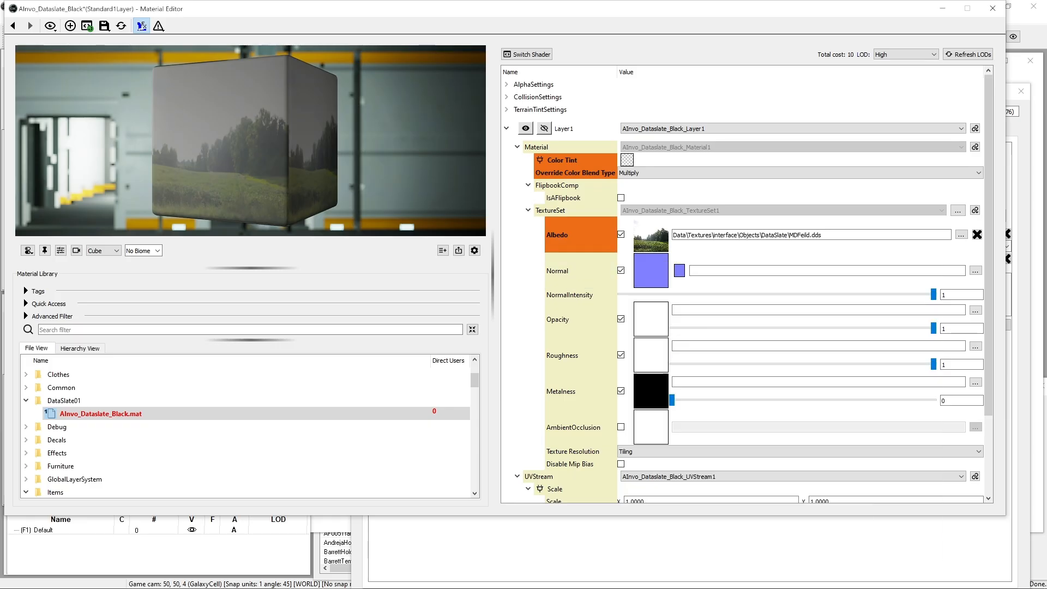
- Save the edited AInvo_Dataslate_Black material and close the Material Editor
{"action": "left_click", "coordinate": [104, 26]}
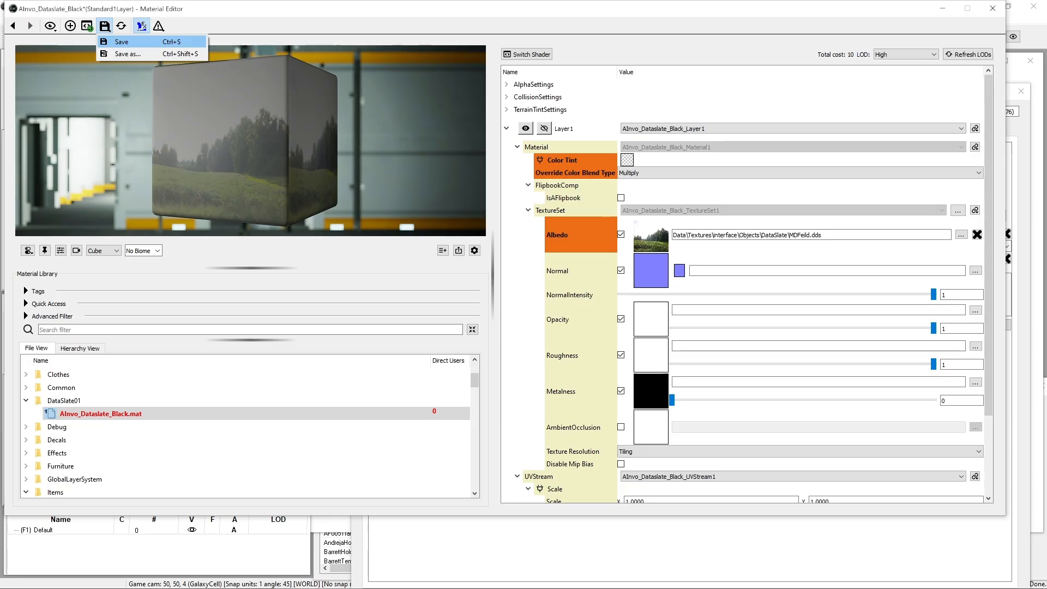
{"action": "key", "text": "Return"}
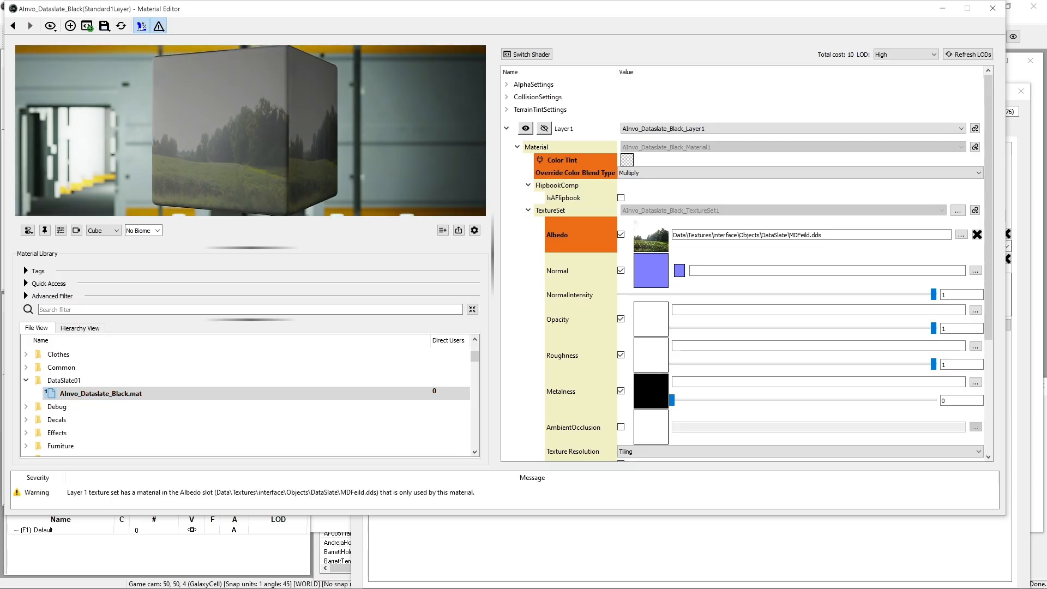
{"action": "left_click", "coordinate": [992, 7]}
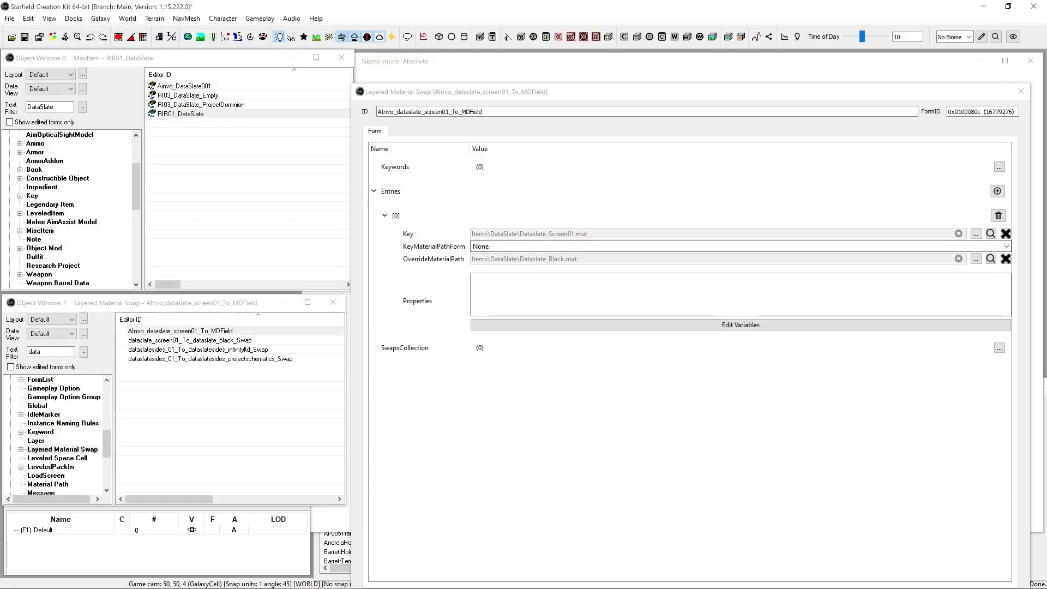
- Set the swap's OverrideMaterialPath to DataSlate01\AInvo_Dataslate_Black.mat and confirm the form
{"action": "left_click", "coordinate": [976, 259]}
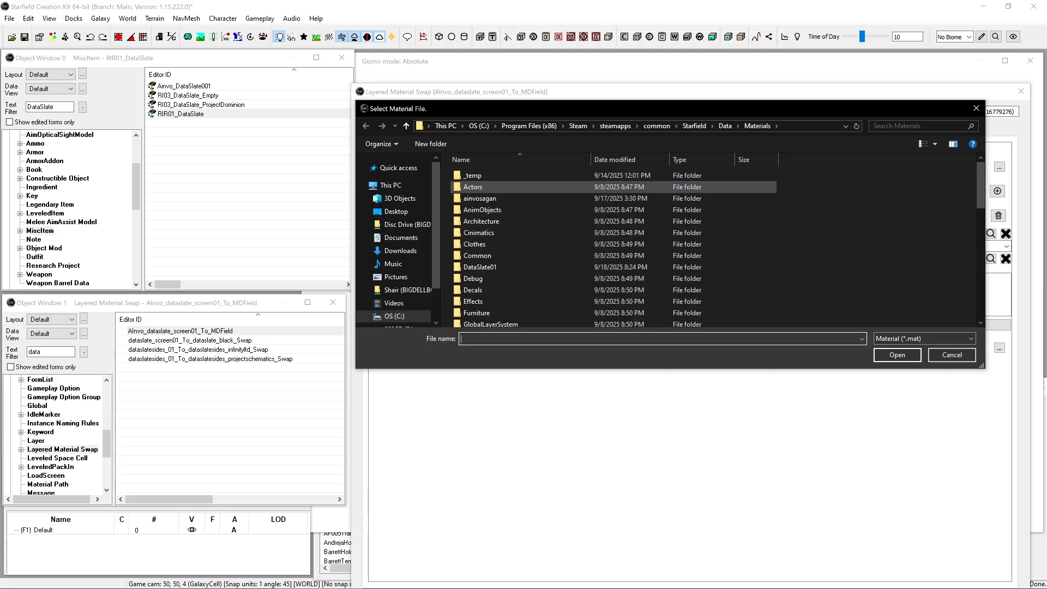
{"action": "double_click", "coordinate": [480, 267]}
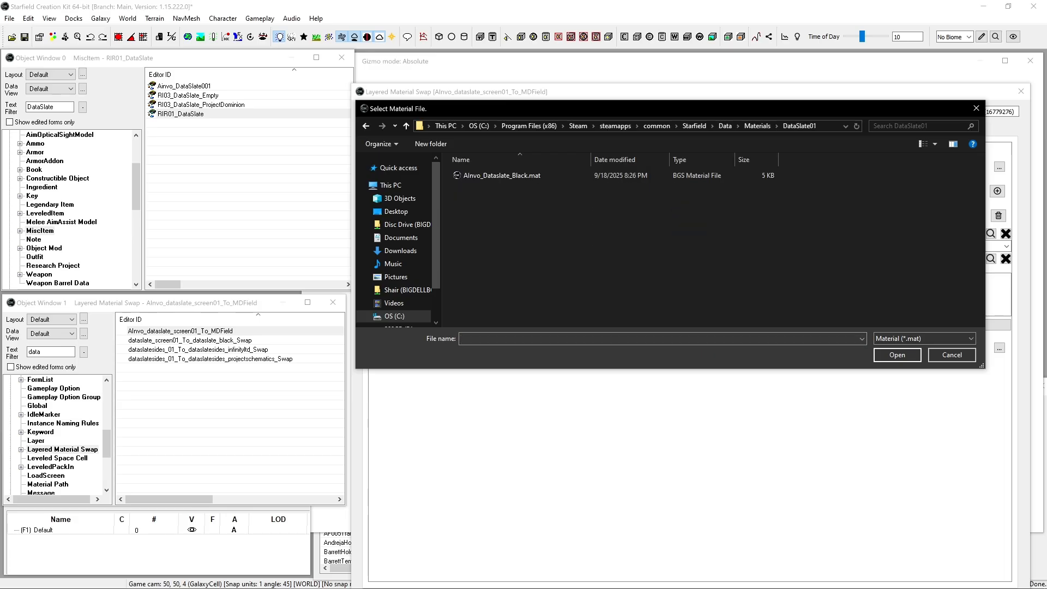
{"action": "double_click", "coordinate": [501, 175]}
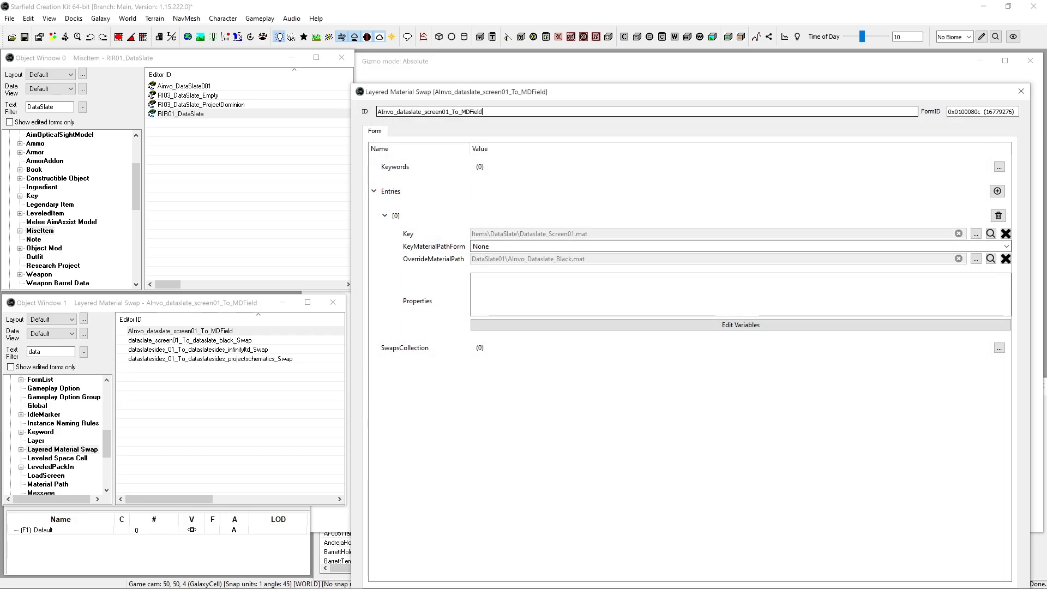
{"action": "key", "text": "Return"}
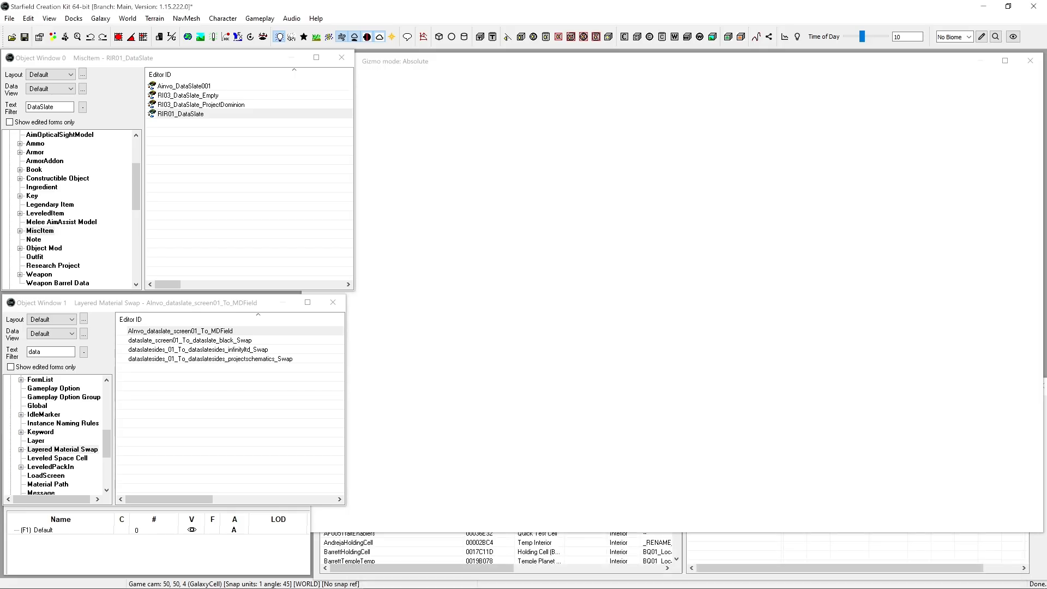
- Save the plugin in the Data folder as DataslateReTexture01.esp
{"action": "left_click", "coordinate": [24, 36]}
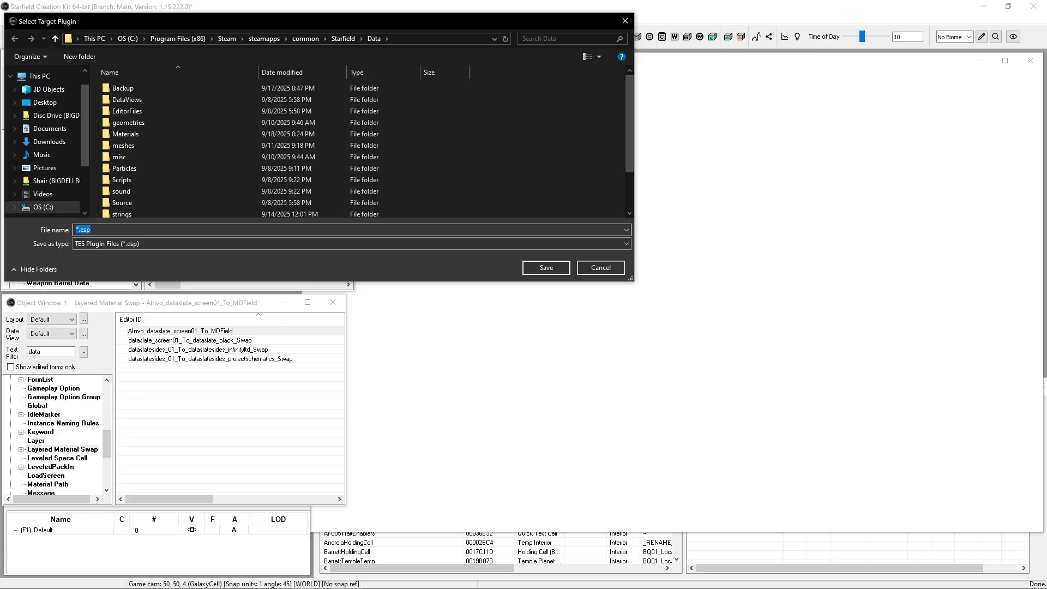
{"action": "type", "text": "DataslateReTexture01"}
{"action": "key", "text": "Return"}
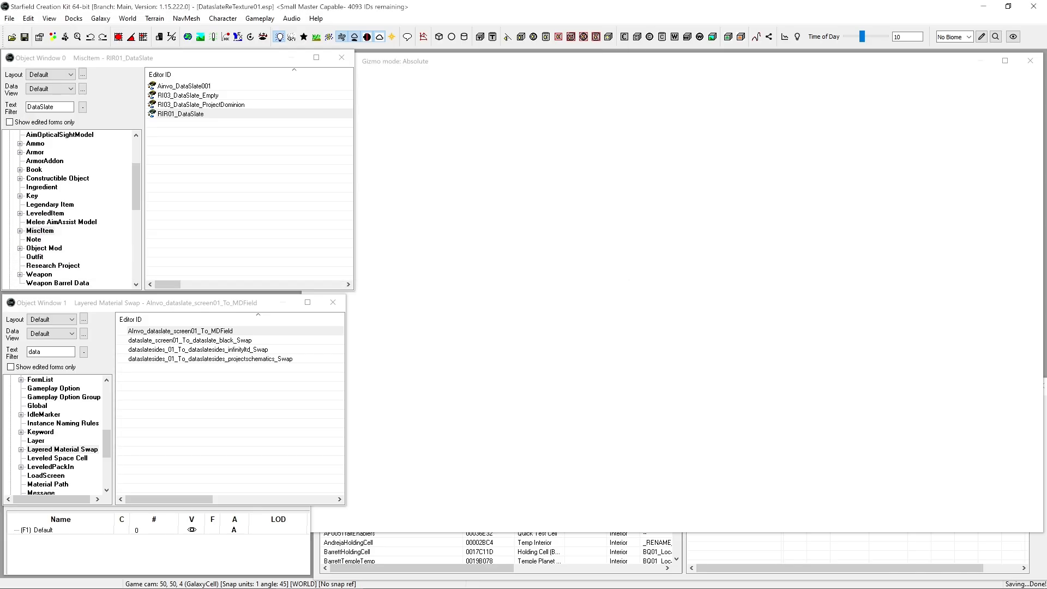
- Preview the AInvo_dataslate_screen01_To_MDField swap on the RIR01_DataSlate item's model, and discard the item's changes
{"action": "double_click", "coordinate": [213, 113]}
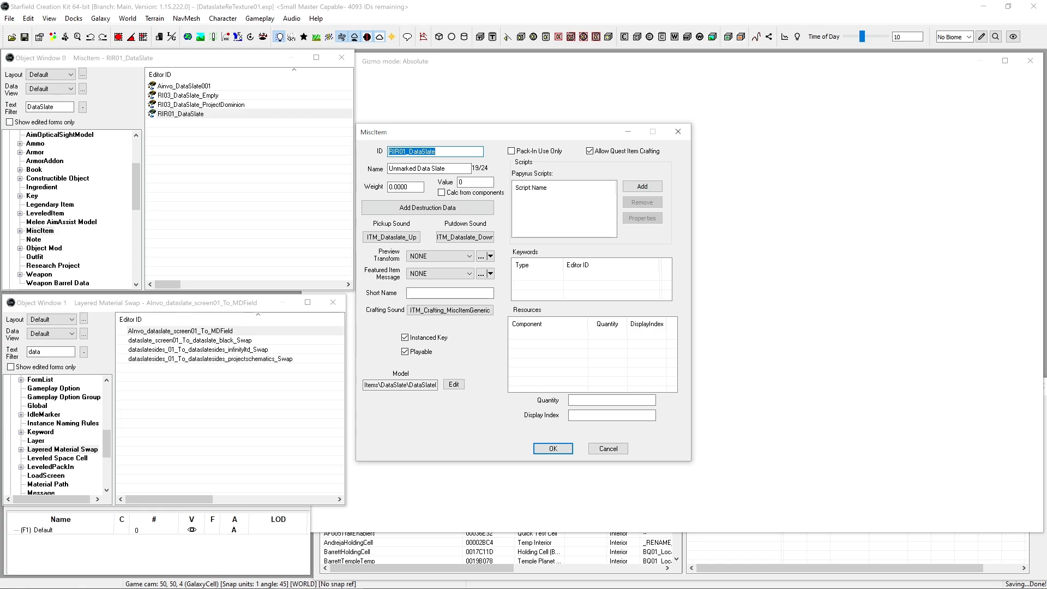
{"action": "left_click", "coordinate": [454, 385]}
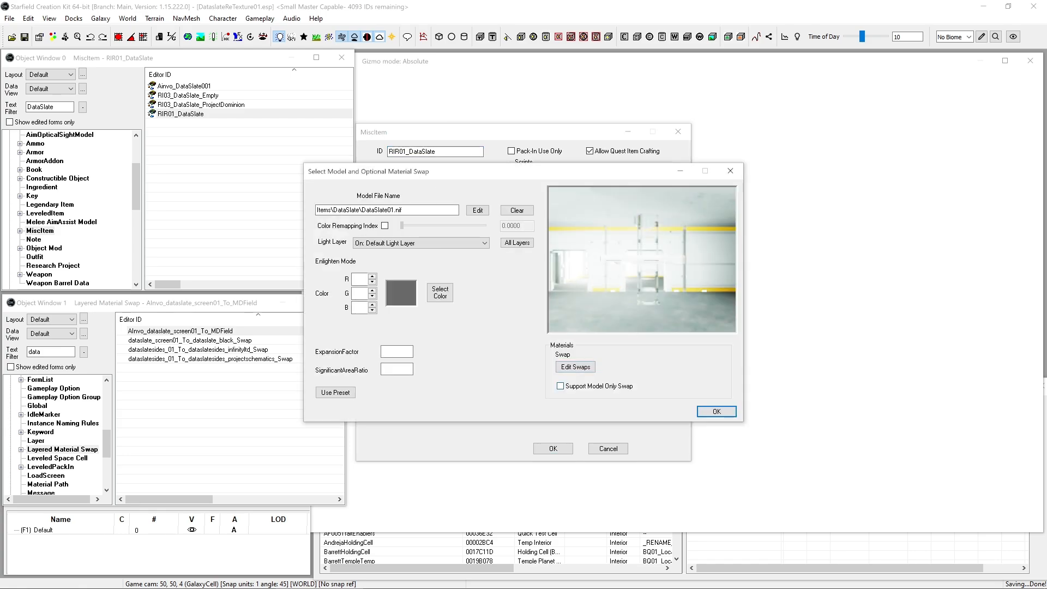
{"action": "left_click", "coordinate": [575, 367]}
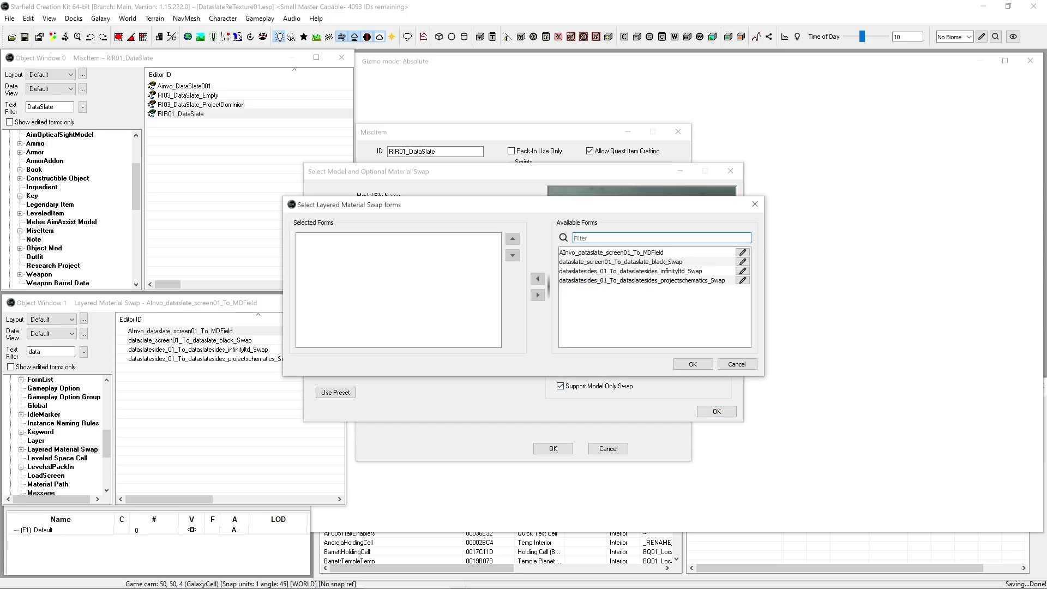
{"action": "left_click", "coordinate": [611, 253]}
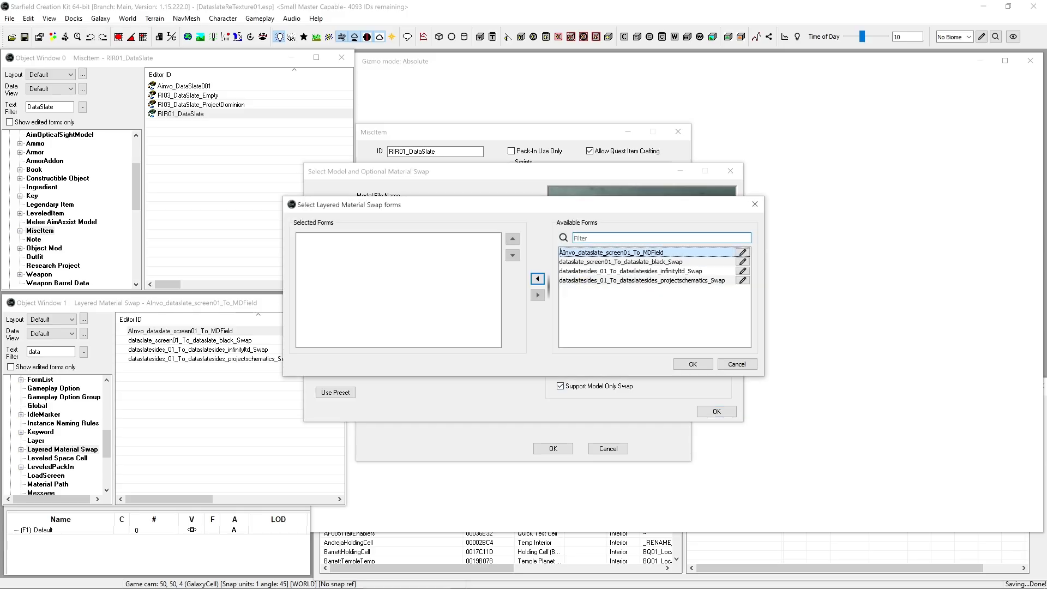
{"action": "left_click", "coordinate": [537, 278]}
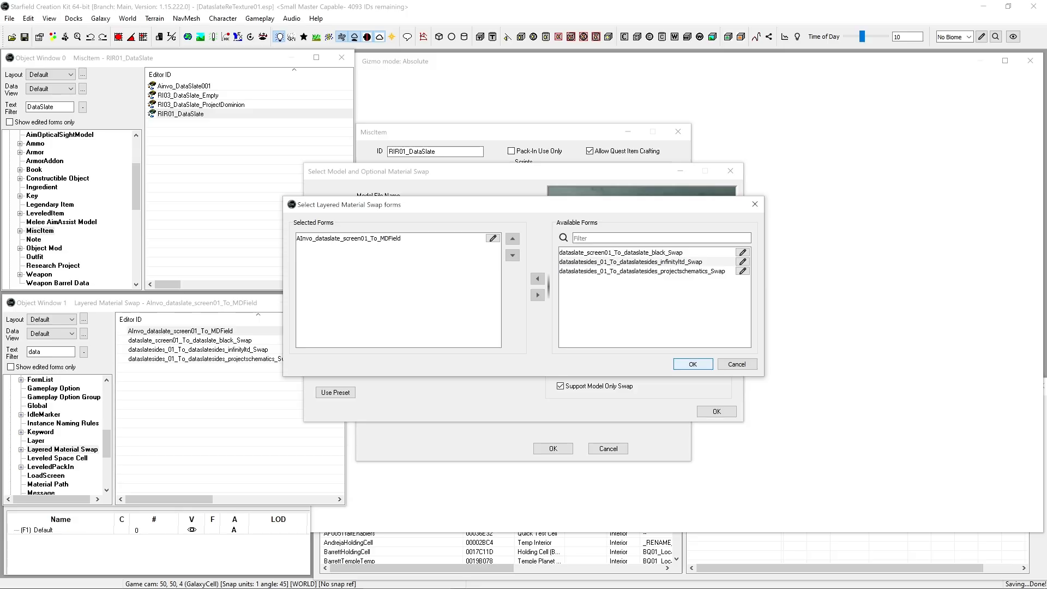
{"action": "left_click", "coordinate": [692, 363]}
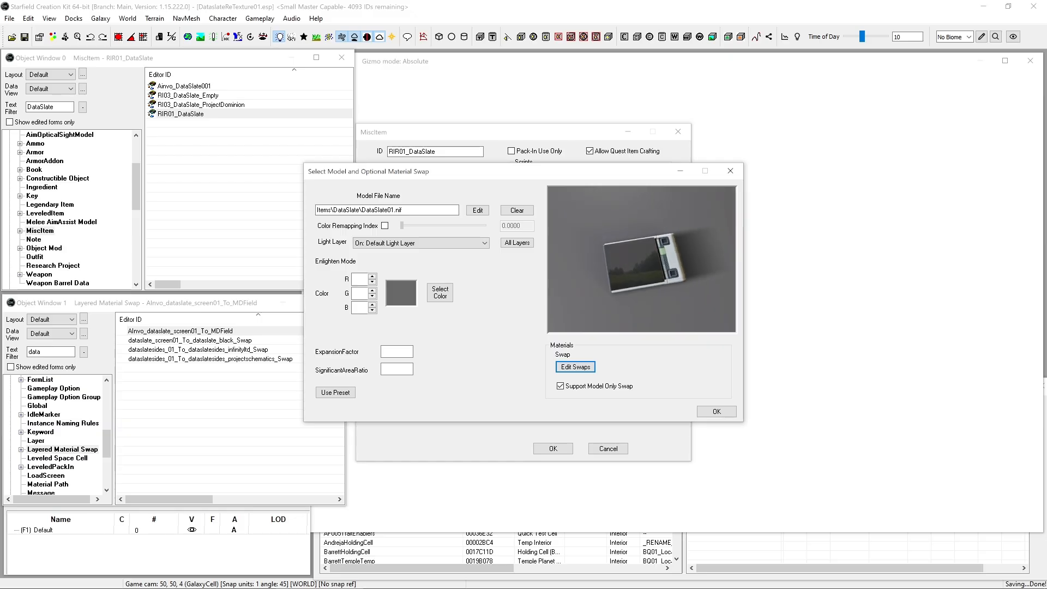
{"action": "left_click", "coordinate": [717, 411]}
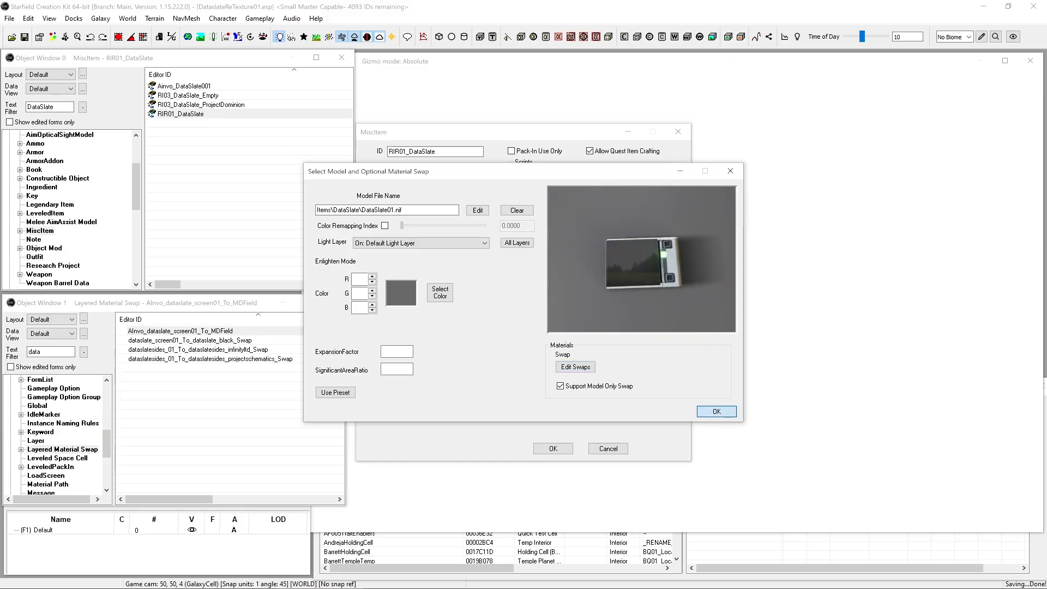
{"action": "left_click", "coordinate": [608, 449]}
- Find the data slate books among the Book forms and open LC092_DataSlate_Ryo01 for editing
{"action": "double_click", "coordinate": [184, 86]}
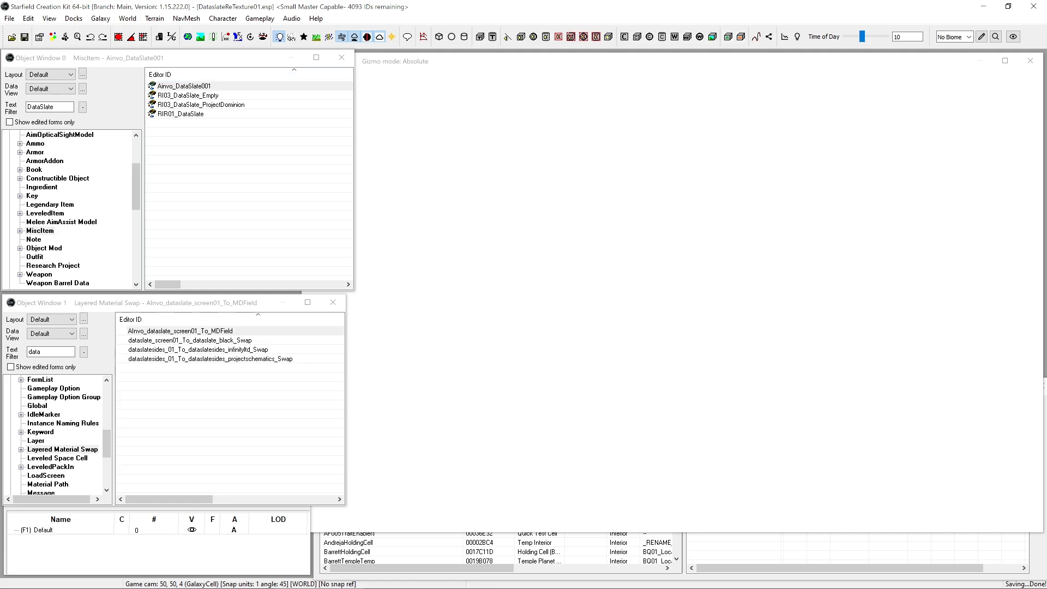
{"action": "scroll", "coordinate": [71, 207], "scroll_direction": "up", "scroll_amount": 3}
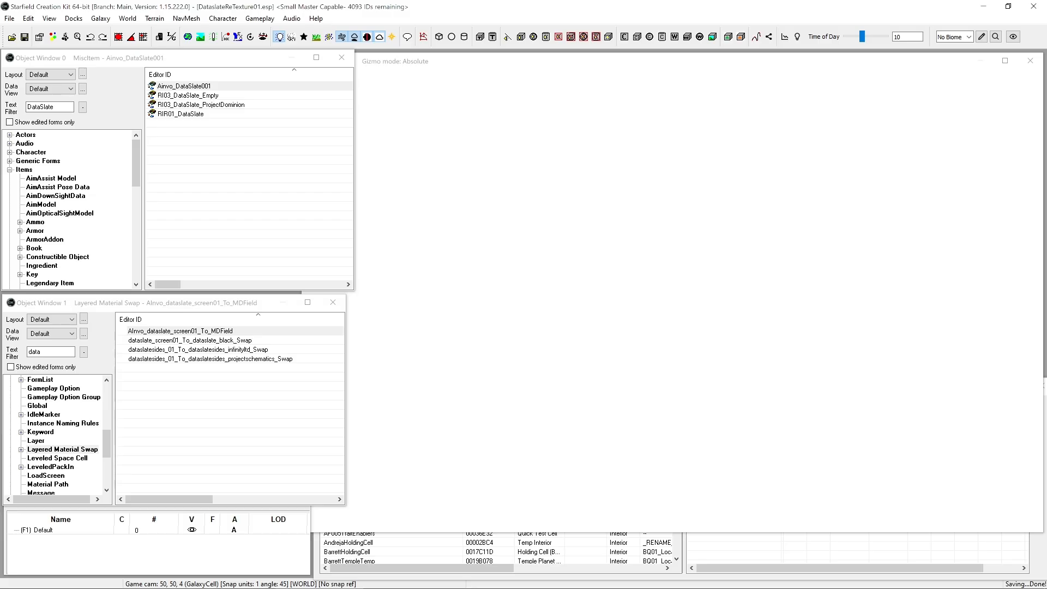
{"action": "left_click", "coordinate": [34, 248]}
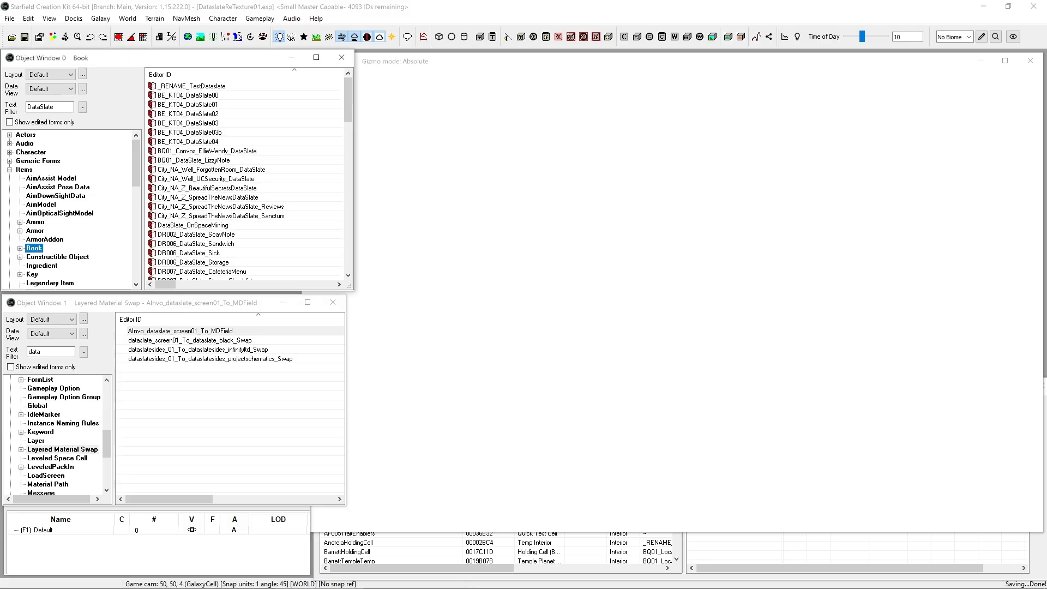
{"action": "scroll", "coordinate": [246, 180], "scroll_direction": "down", "scroll_amount": 2}
{"action": "scroll", "coordinate": [245, 180], "scroll_direction": "down", "scroll_amount": 6}
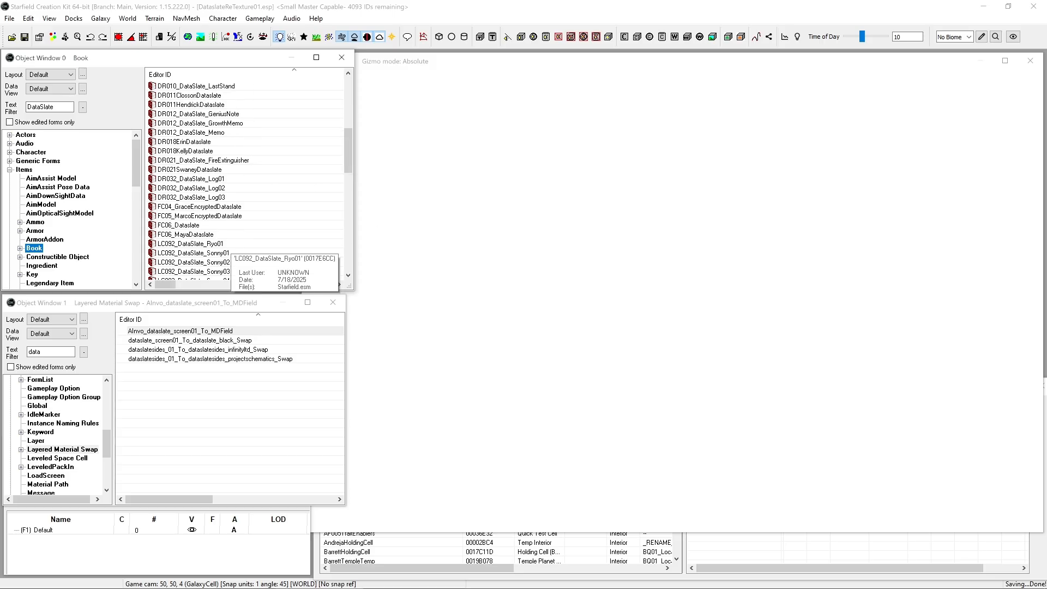
{"action": "left_click", "coordinate": [225, 244]}
{"action": "double_click", "coordinate": [225, 243]}
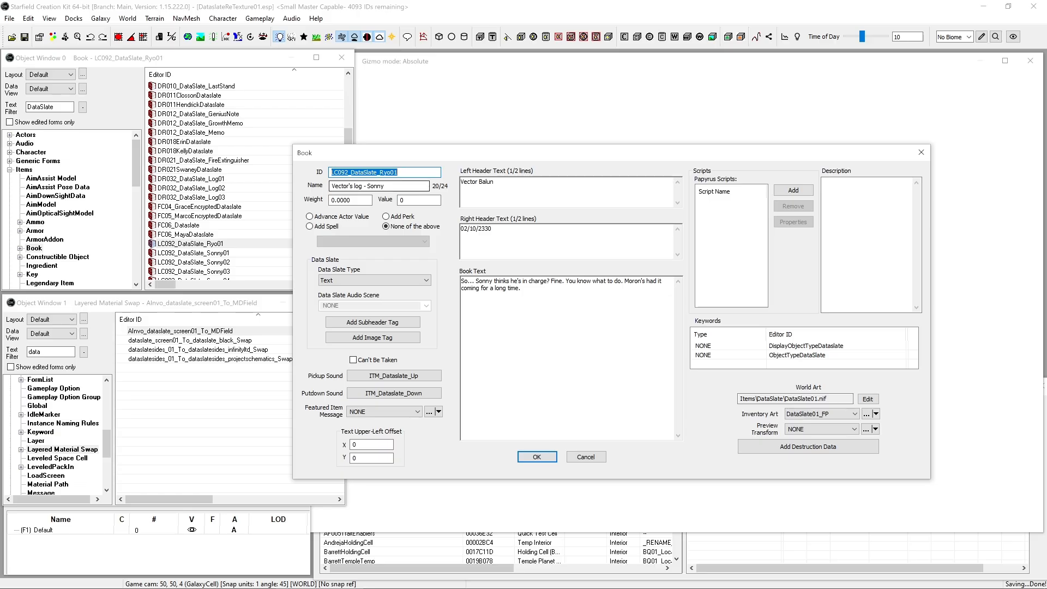
- Change the book form's ID to AInvo_DataSlateBook01
{"action": "left_click_drag", "start_coordinate": [349, 172], "coordinate": [331, 173]}
{"action": "type", "text": "AInvo"}
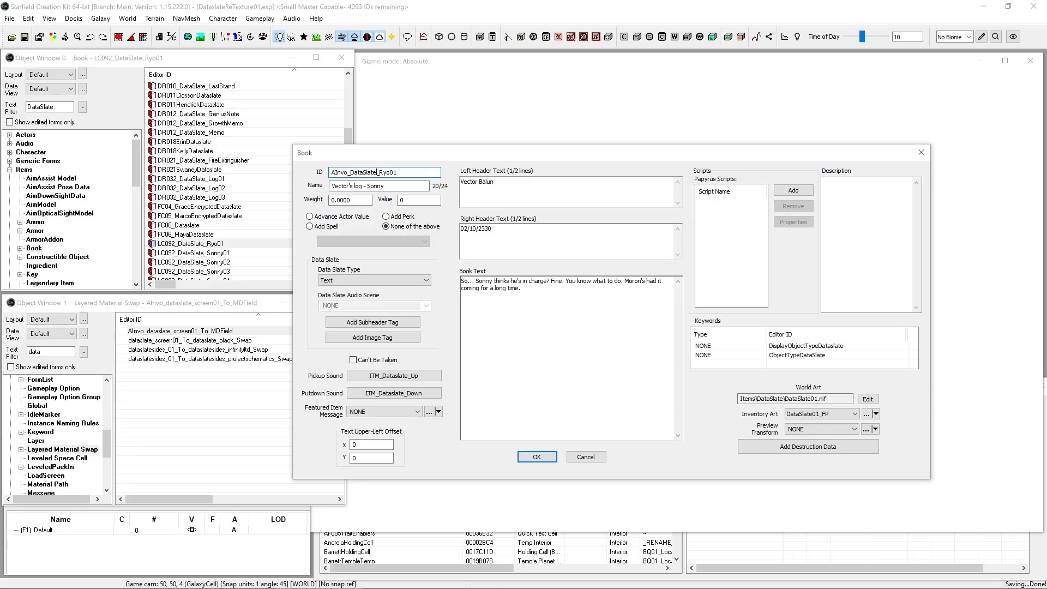
{"action": "type", "text": "Book"}
{"action": "key", "text": "Delete"}
{"action": "key", "text": "Delete"}
{"action": "key", "text": "Delete"}
{"action": "key", "text": "Delete"}
{"action": "key", "text": "Tab"}
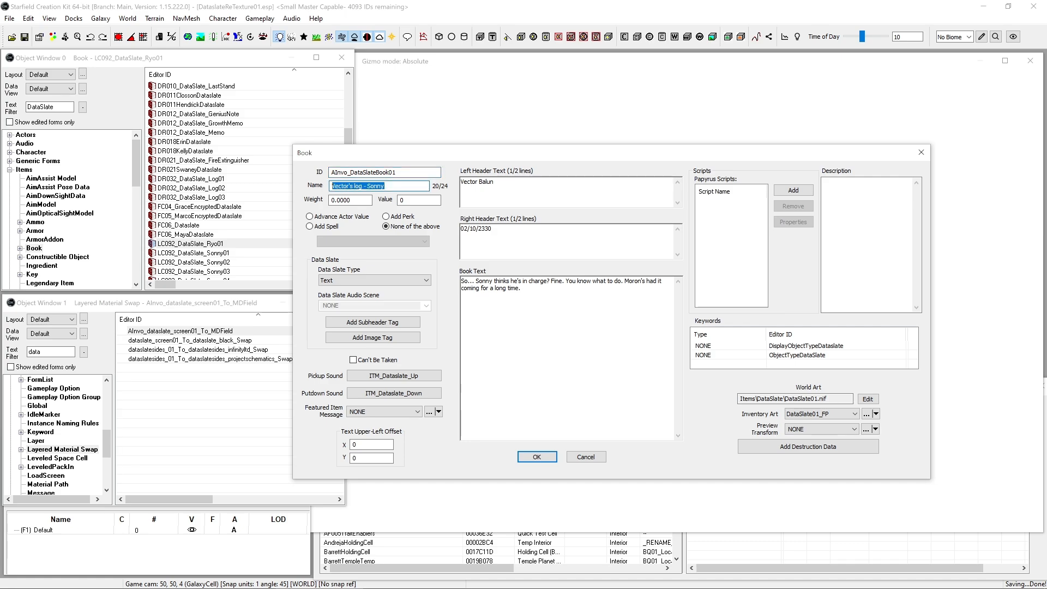
- Name the book Test Pic, confirm creating it as a new form, and save the plugin
{"action": "type", "text": "Test"}
{"action": "key", "text": "Return"}
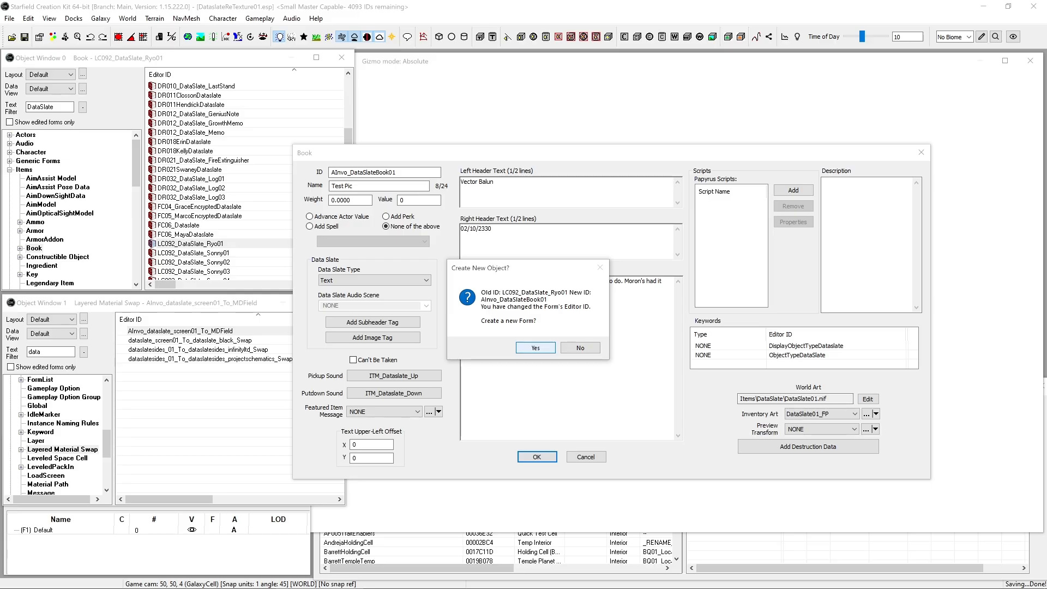
{"action": "key", "text": "Return"}
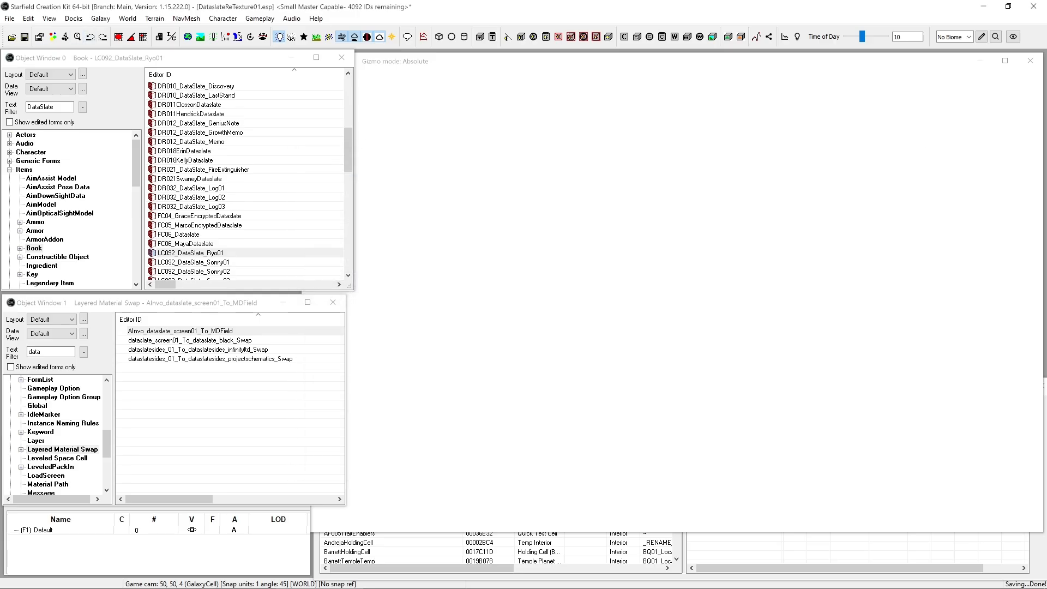
{"action": "left_click", "coordinate": [25, 37]}
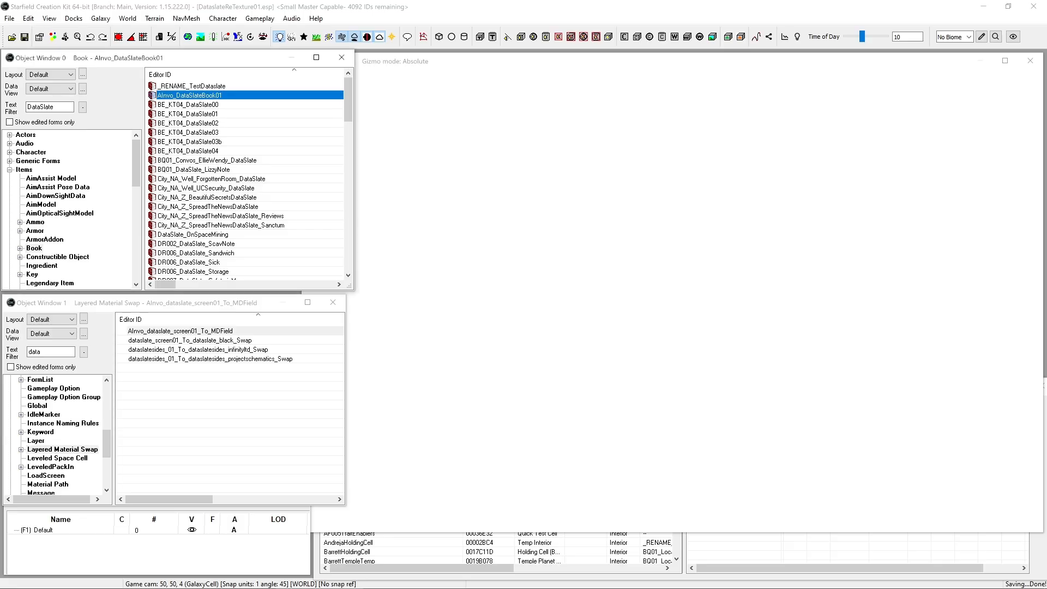
- Enable Support Model Only Swap on AInvo_DataSlateBook01's world model and add the AInvo_dataslate_screen01_To_MDField swap
{"action": "double_click", "coordinate": [189, 95]}
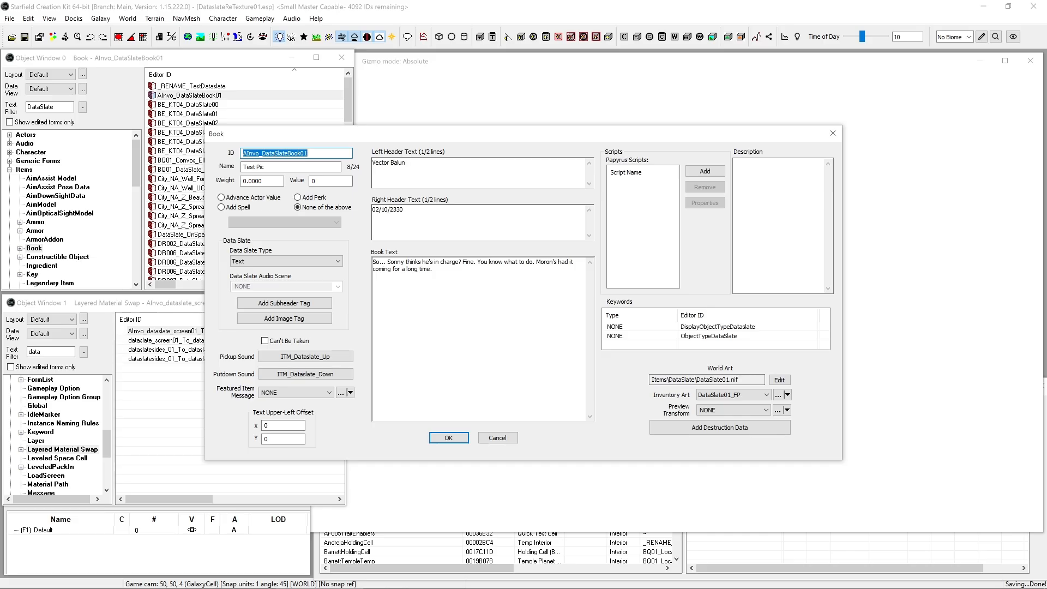
{"action": "left_click", "coordinate": [779, 380]}
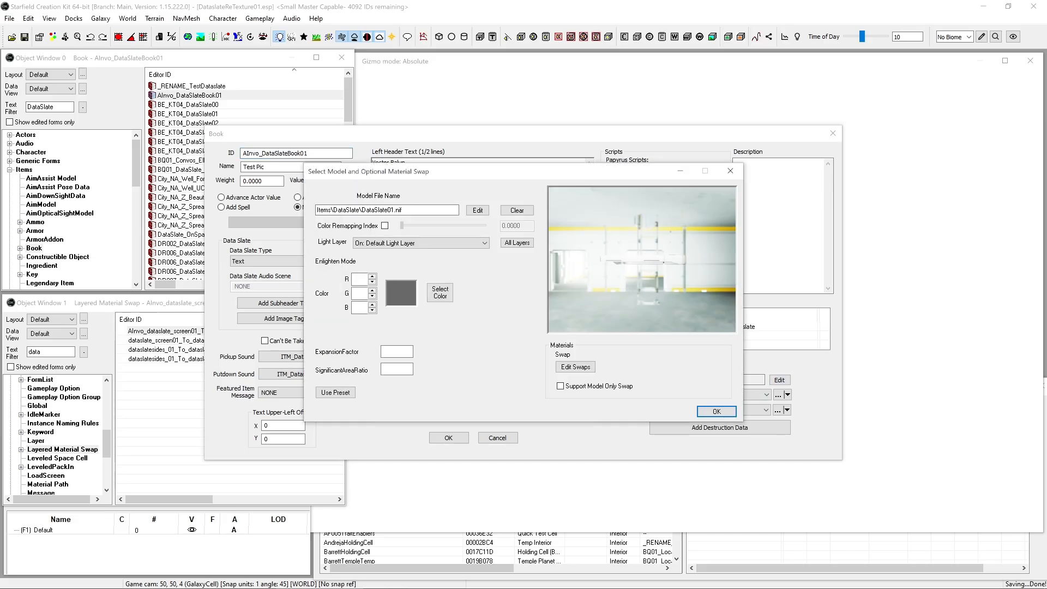
{"action": "left_click", "coordinate": [560, 386]}
{"action": "left_click", "coordinate": [575, 367]}
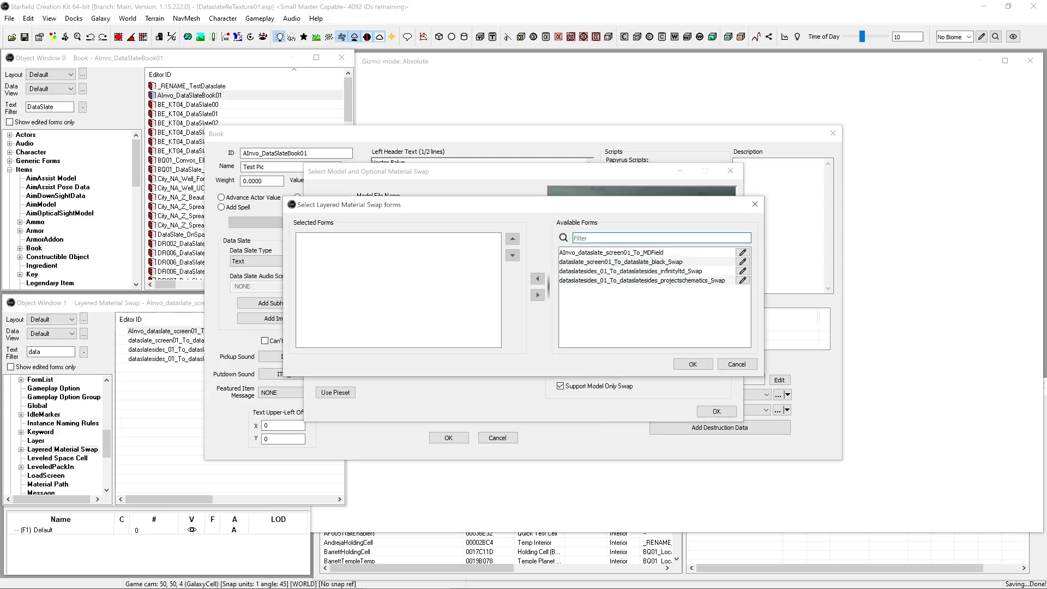
{"action": "left_click", "coordinate": [611, 252]}
{"action": "left_click", "coordinate": [538, 279]}
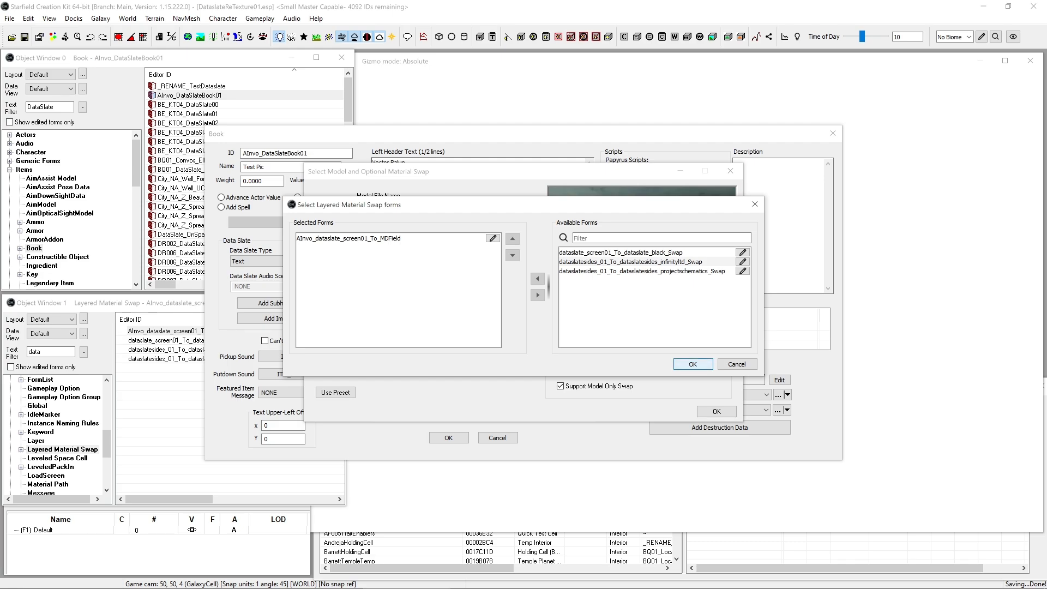
{"action": "left_click", "coordinate": [693, 364]}
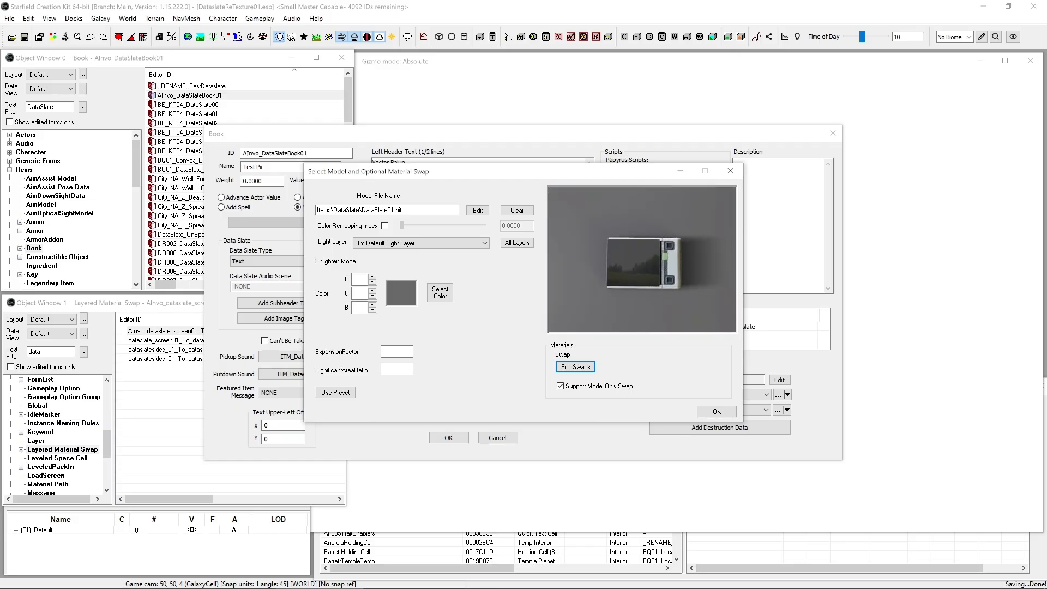
{"action": "left_click", "coordinate": [714, 411]}
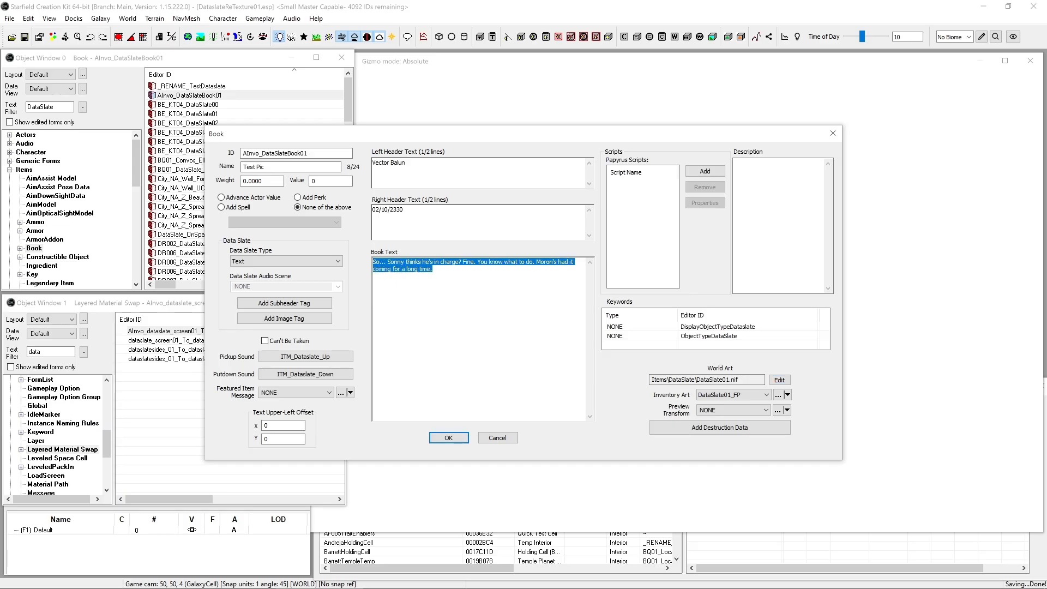
- Clear the book text of AInvo_DataSlateBook01 and set its Data Slate Type to Image
{"action": "key", "text": "Delete"}
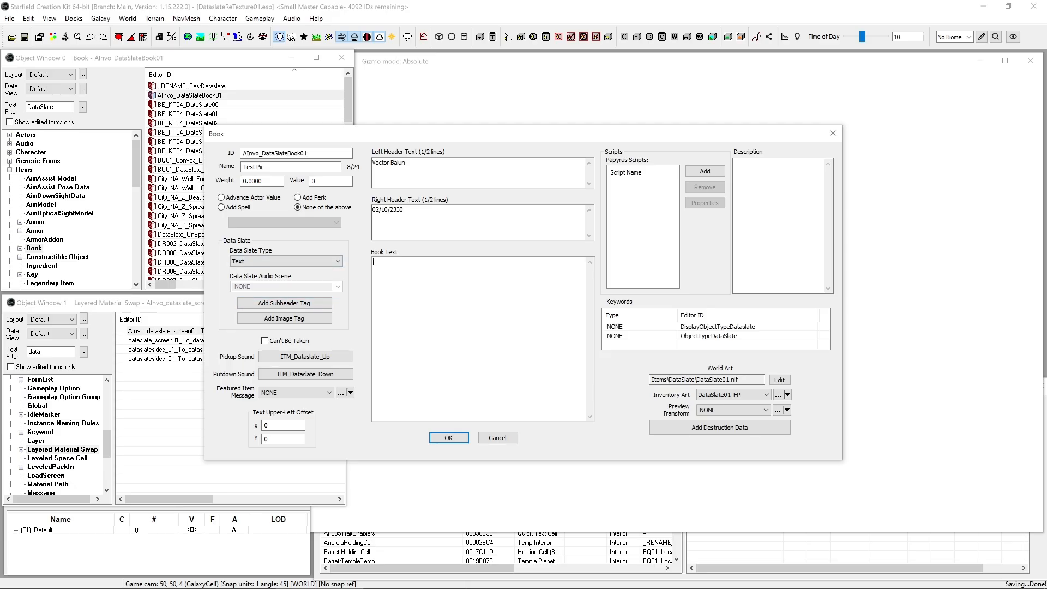
{"action": "left_click", "coordinate": [286, 261]}
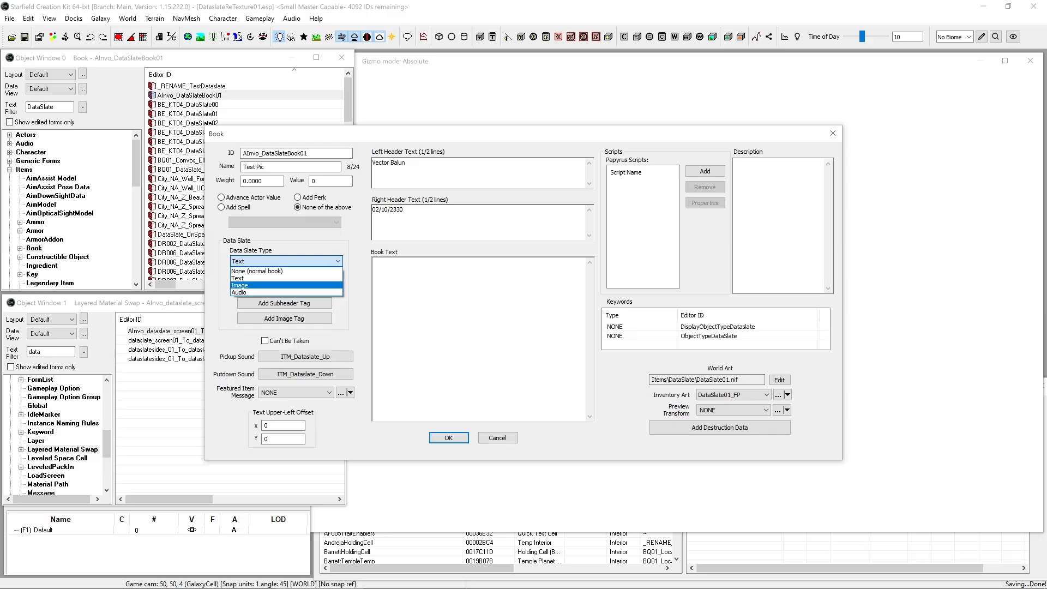
{"action": "left_click", "coordinate": [256, 285]}
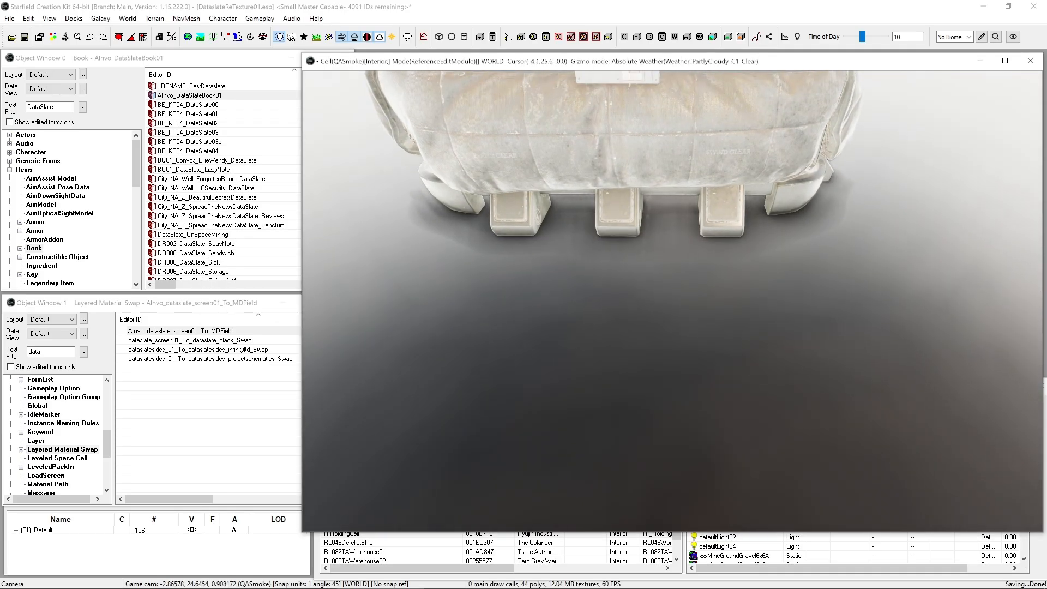
- Filter the forms of all categories by "ainvo"
{"action": "double_click", "coordinate": [50, 106]}
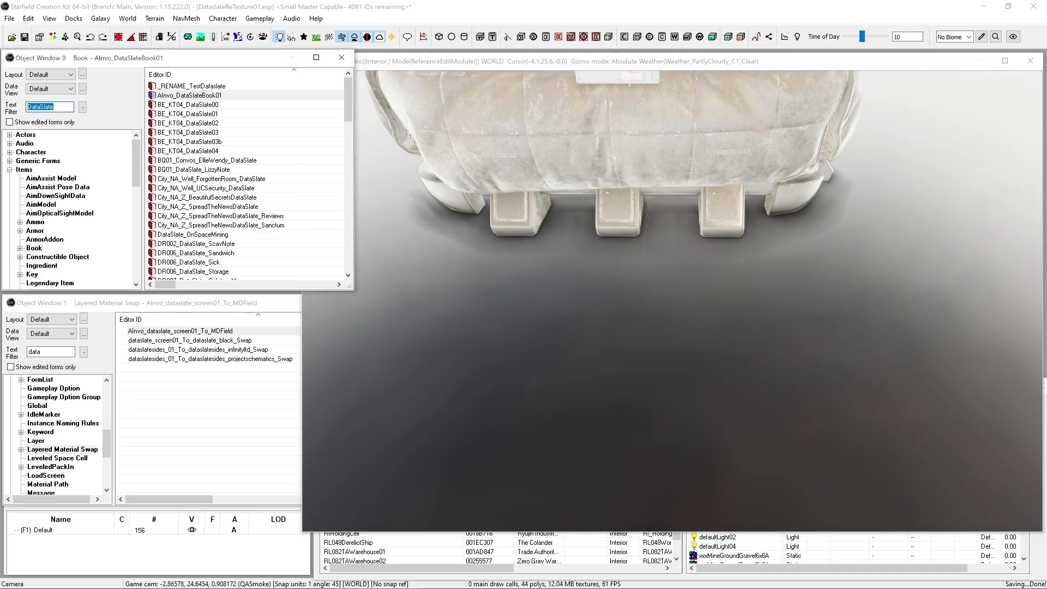
{"action": "type", "text": "ainvo"}
{"action": "scroll", "coordinate": [71, 207], "scroll_direction": "down", "scroll_amount": 15}
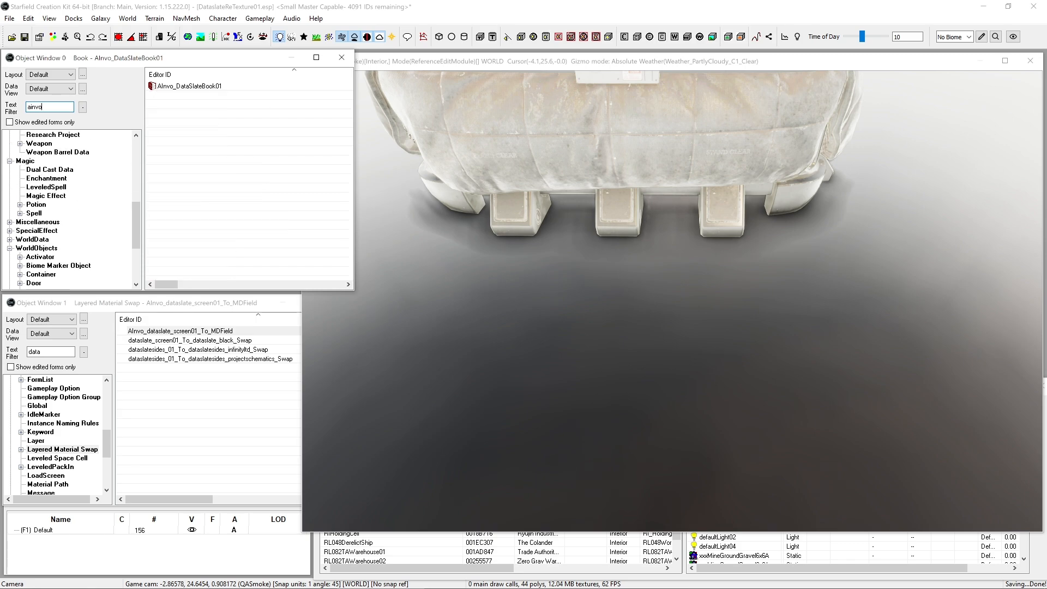
{"action": "left_click", "coordinate": [21, 283]}
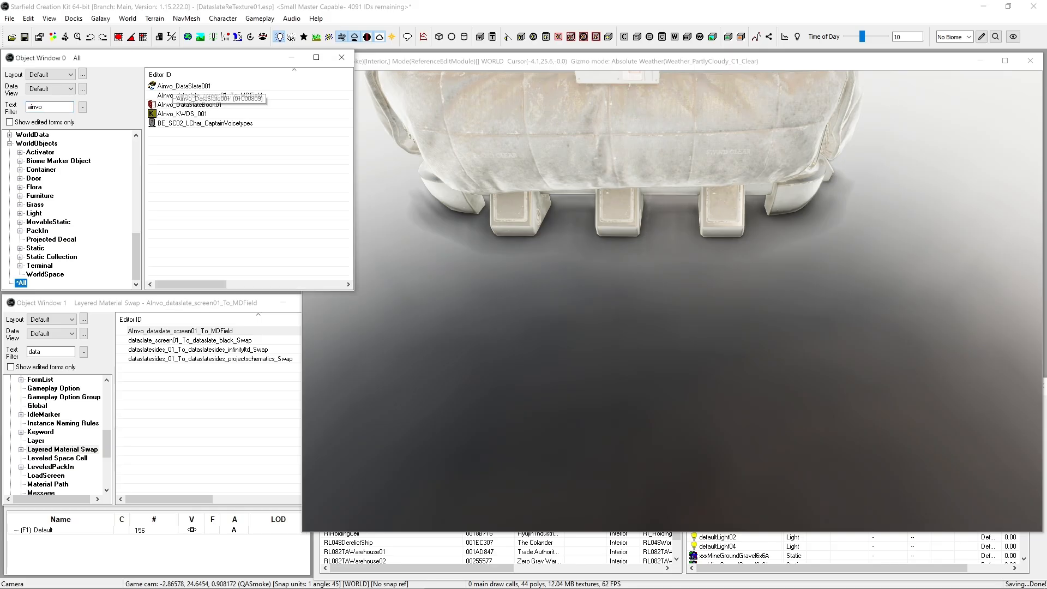
- Place Ainvo_DataSlate001 on the floor of the QASmoke cell and inspect it from above
{"action": "left_click", "coordinate": [172, 86]}
{"action": "left_click_drag", "start_coordinate": [172, 86], "coordinate": [548, 305]}
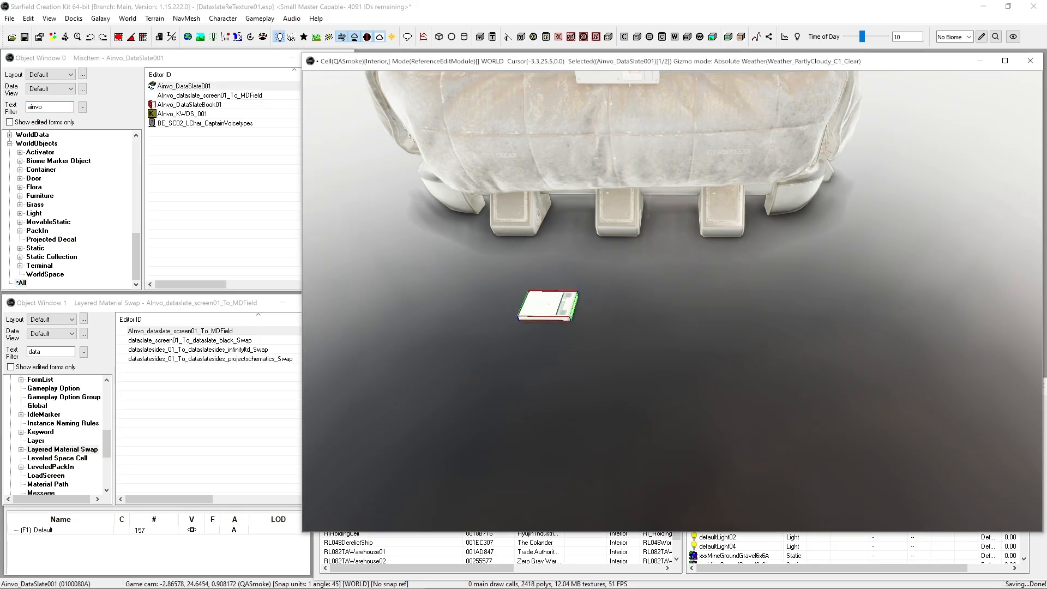
{"action": "middle_click_drag", "start_coordinate": [548, 305], "coordinate": [582, 335]}
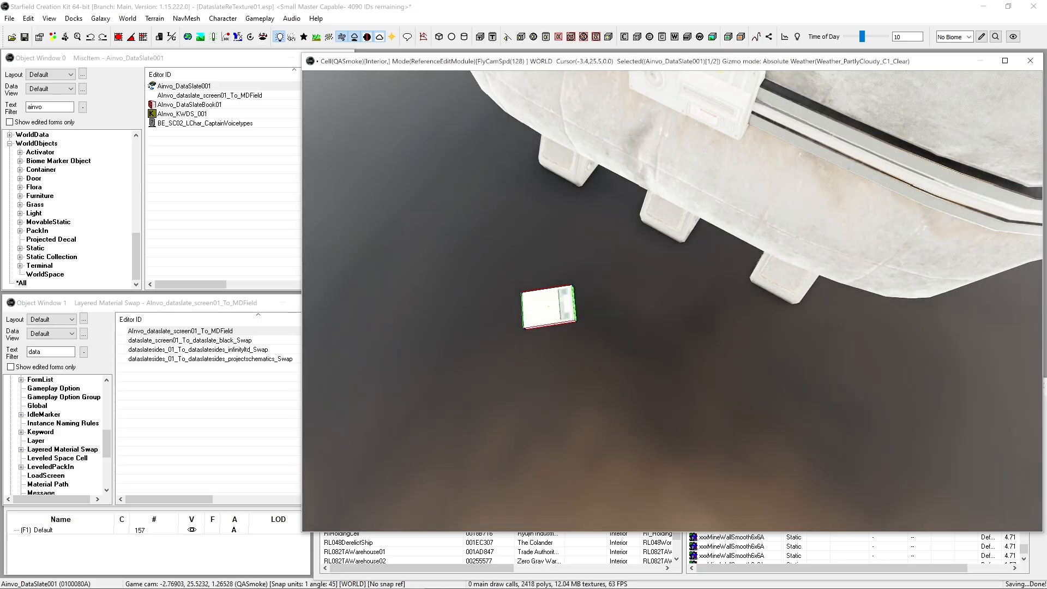
{"action": "mouse_move", "coordinate": [548, 305]}
{"action": "middle_mouse_down"}
{"action": "mouse_move", "coordinate": [513, 273]}
{"action": "mouse_move", "coordinate": [564, 311]}
{"action": "middle_mouse_up"}
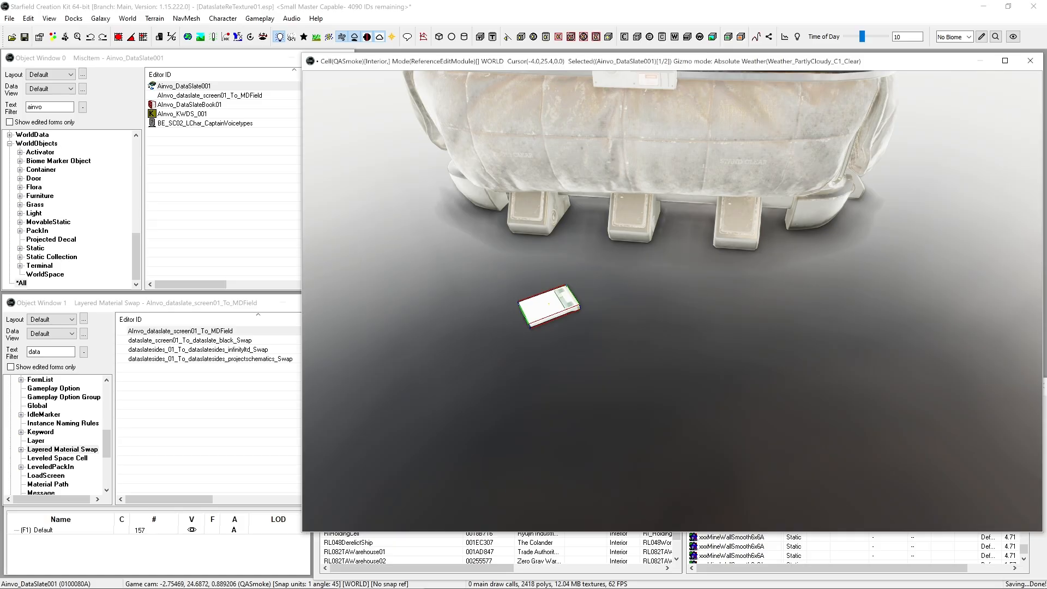
- Start a new Keyword form with the ID AInvo_KWMT_DS_01
{"action": "left_click", "coordinate": [41, 432]}
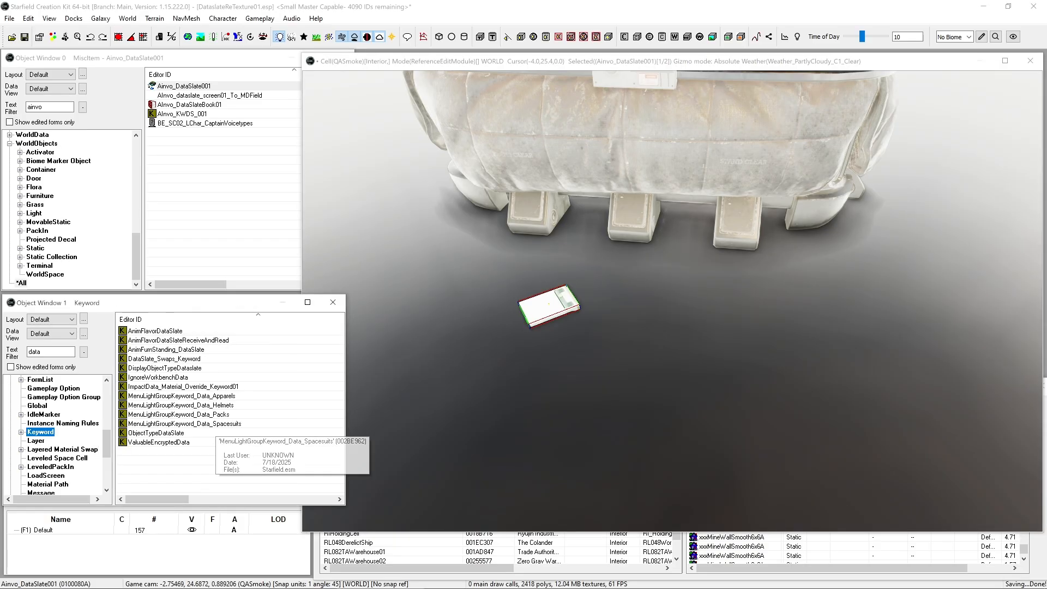
{"action": "right_click", "coordinate": [174, 462]}
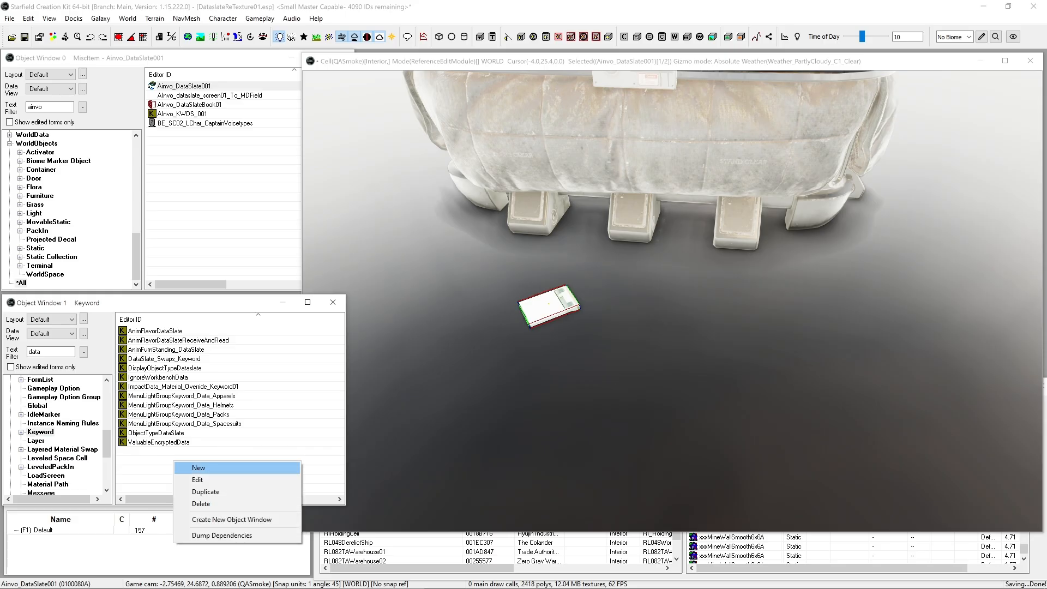
{"action": "left_click", "coordinate": [198, 468]}
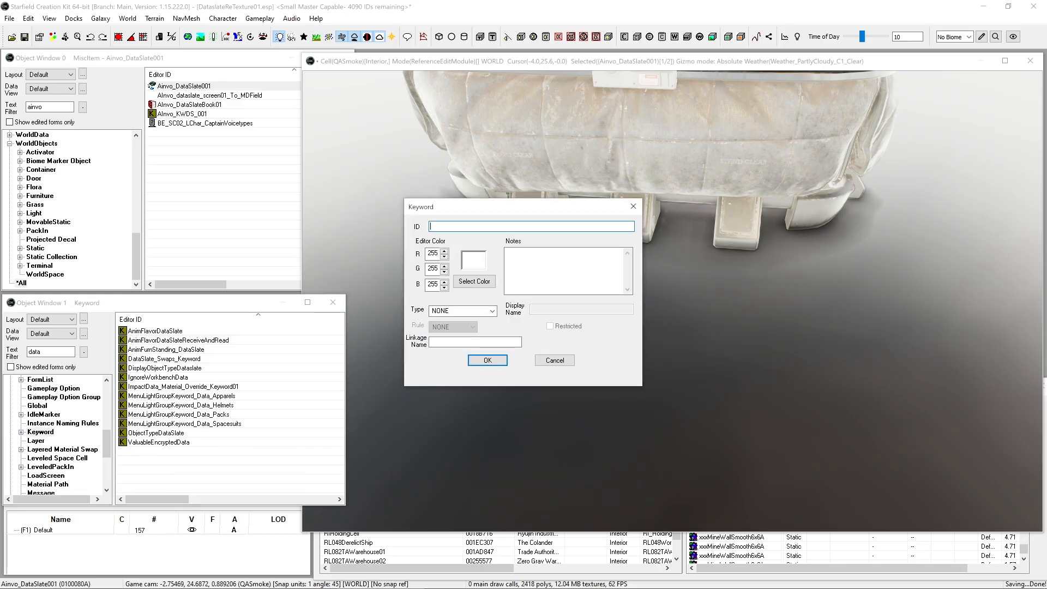
{"action": "type", "text": "AInvo_K"}
{"action": "type", "text": "WMT_DS_01"}
- Set the type of the new keyword AInvo_KWMT_DS_01 to Layered Material Swap Key and save the form
{"action": "left_click", "coordinate": [463, 311]}
{"action": "left_click", "coordinate": [492, 311]}
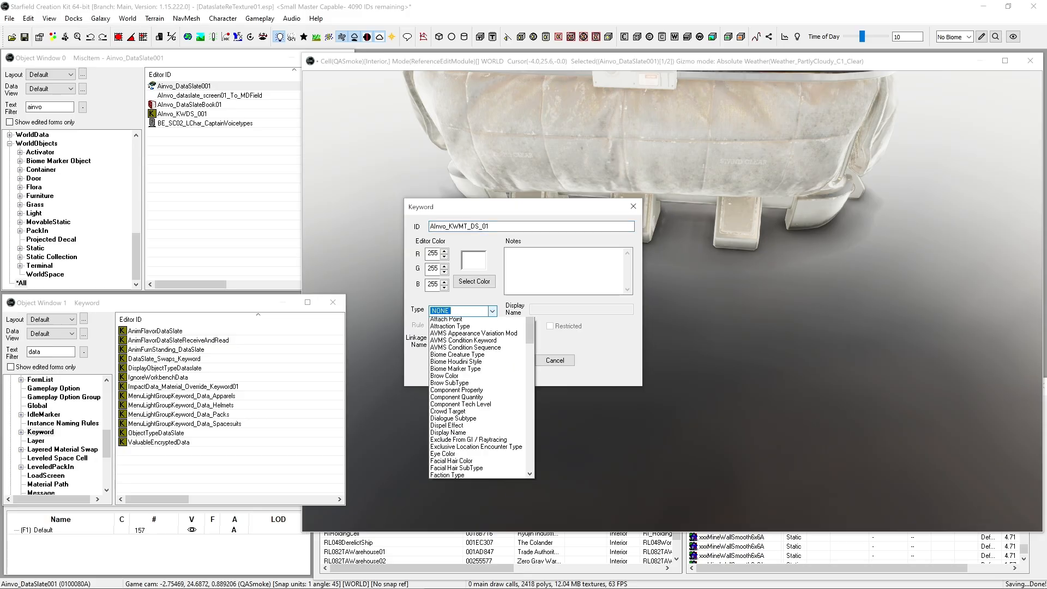
{"action": "scroll", "coordinate": [478, 348], "scroll_direction": "down", "scroll_amount": 4}
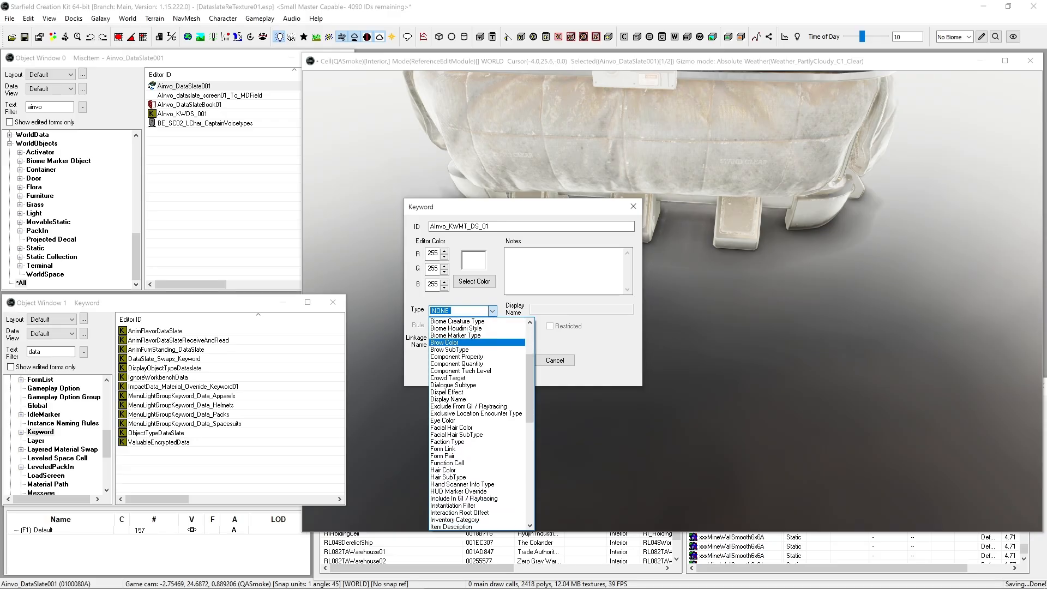
{"action": "scroll", "coordinate": [477, 335], "scroll_direction": "down", "scroll_amount": 1}
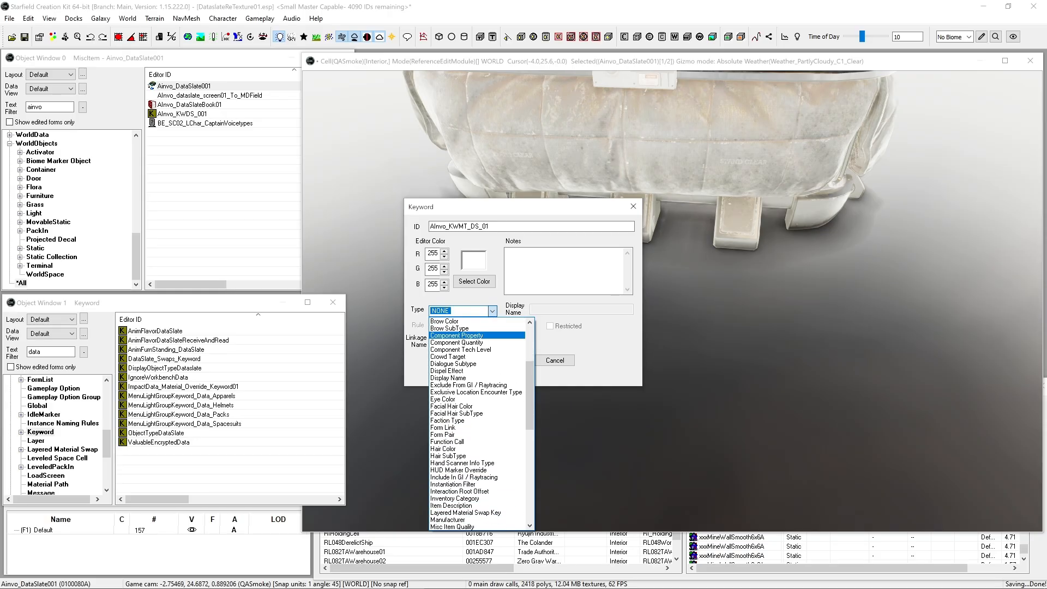
{"action": "scroll", "coordinate": [478, 335], "scroll_direction": "down", "scroll_amount": 4}
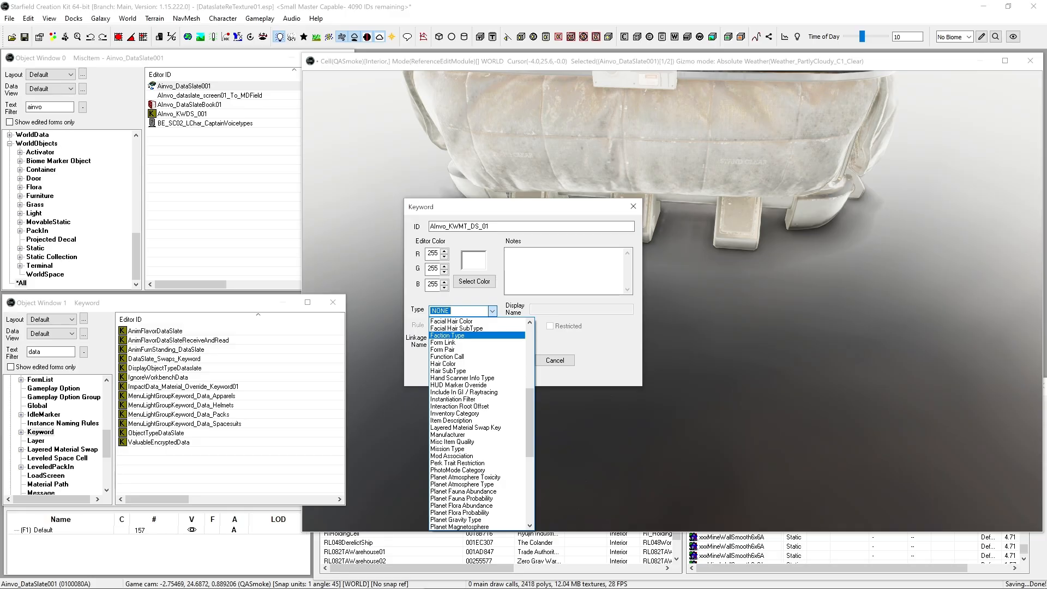
{"action": "scroll", "coordinate": [478, 385], "scroll_direction": "down", "scroll_amount": 1}
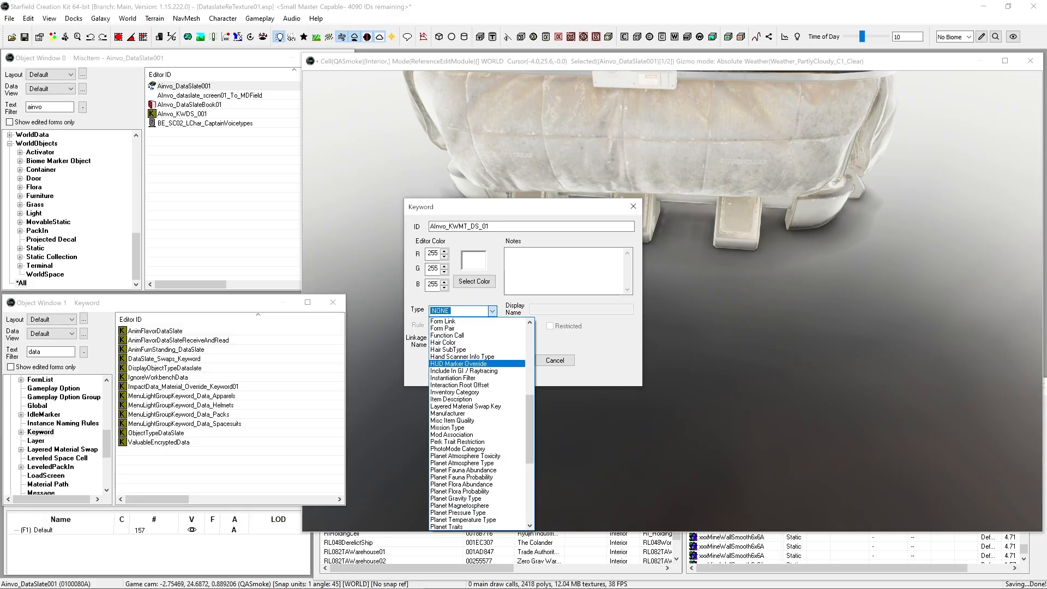
{"action": "scroll", "coordinate": [477, 423], "scroll_direction": "down", "scroll_amount": 8}
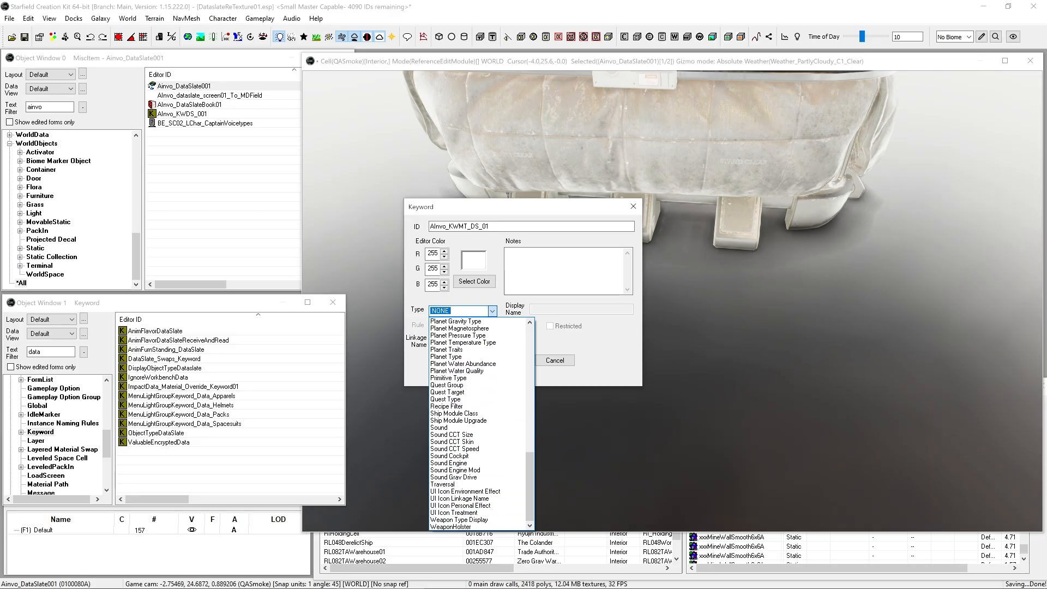
{"action": "scroll", "coordinate": [478, 423], "scroll_direction": "up", "scroll_amount": 7}
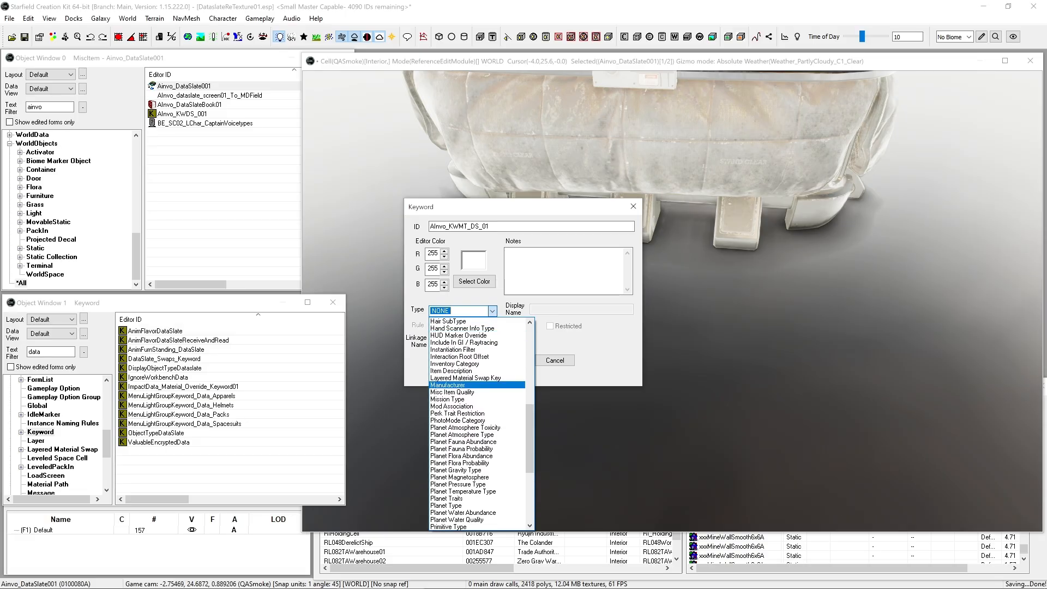
{"action": "left_click", "coordinate": [465, 378]}
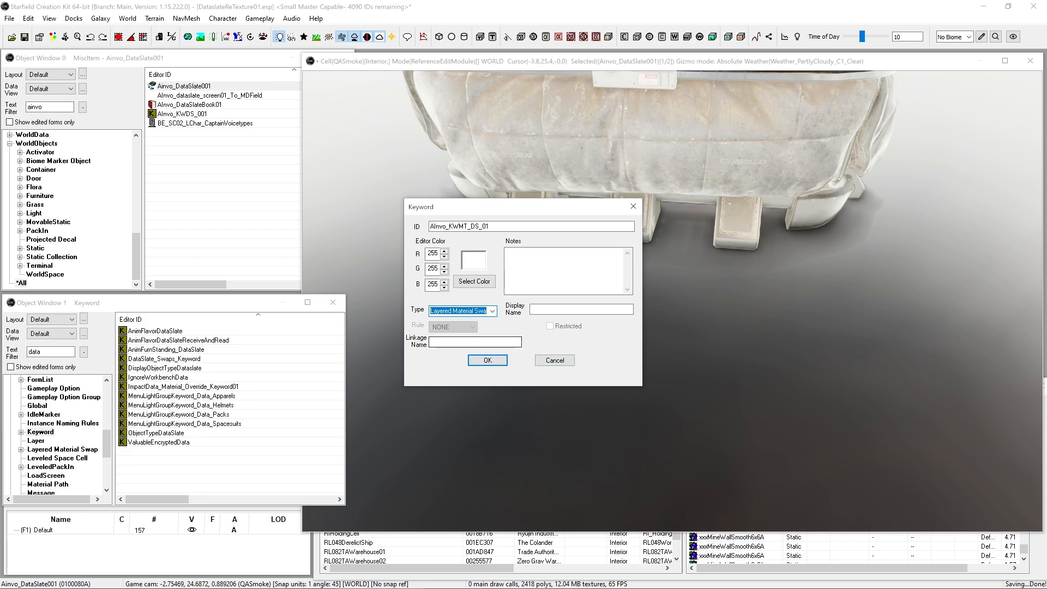
{"action": "left_click", "coordinate": [487, 361]}
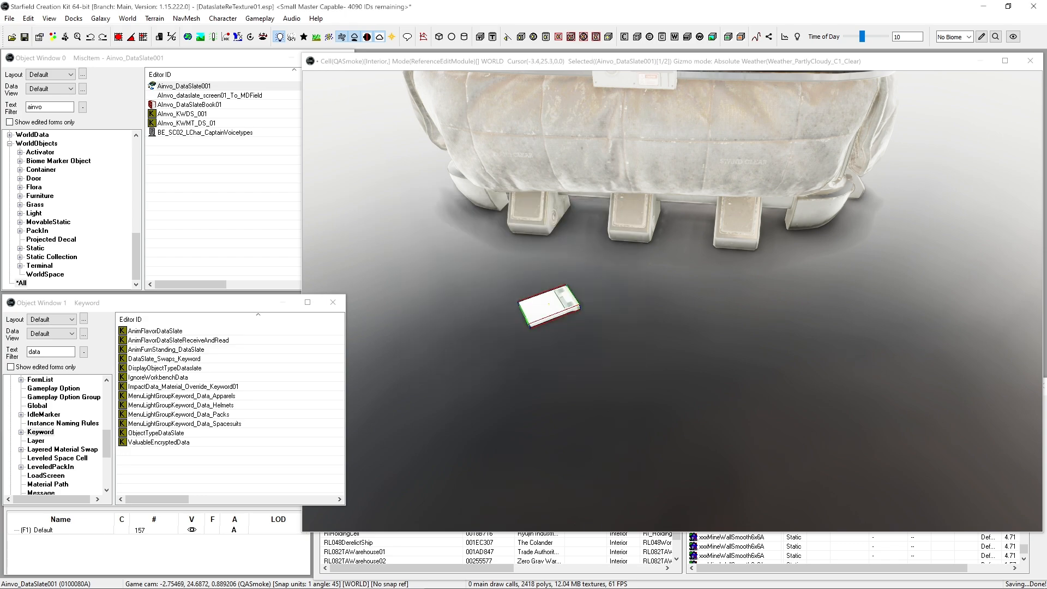
- Delete the placed Ainvo_DataSlate001 reference from the QASmoke cell floor
{"action": "left_click_drag", "start_coordinate": [548, 306], "coordinate": [497, 401]}
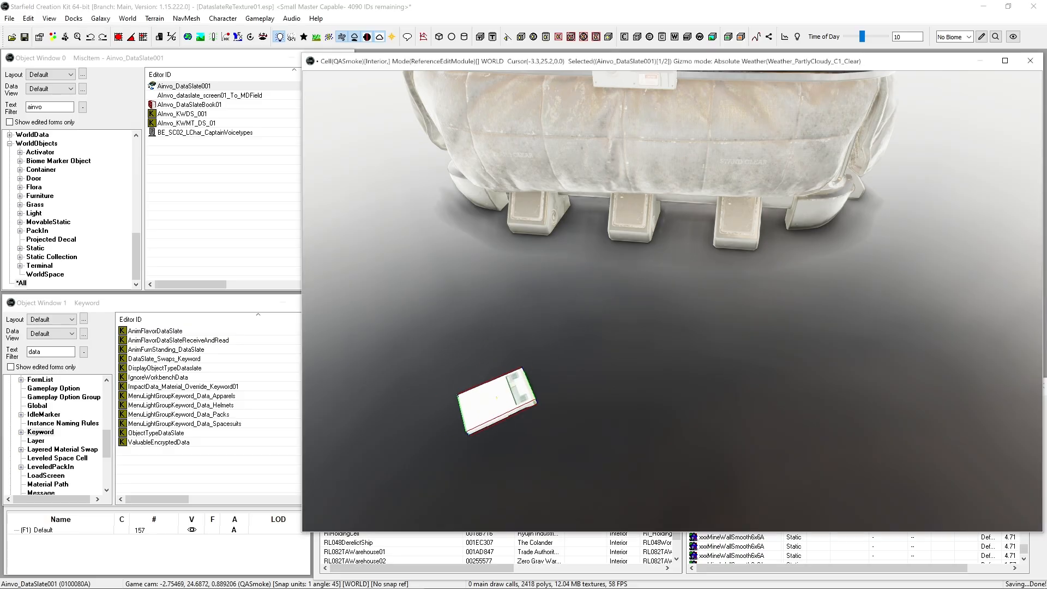
{"action": "key", "text": "Delete"}
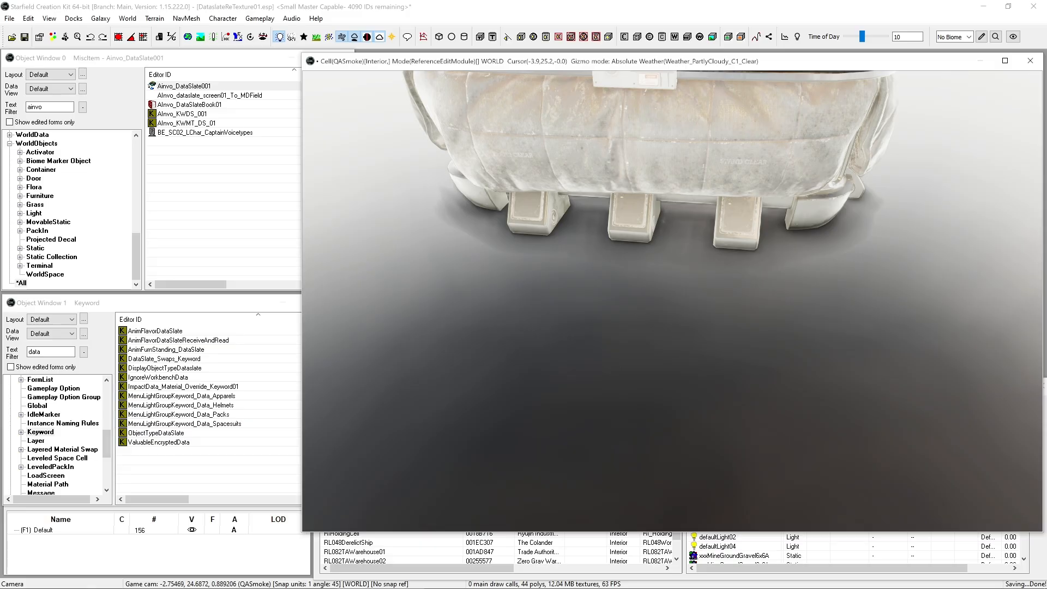
- Add the keyword AInvo_KWMT_DS_01 to the layered material swap AInvo_dataslate_screen01_To_MDField and save it
{"action": "double_click", "coordinate": [211, 95]}
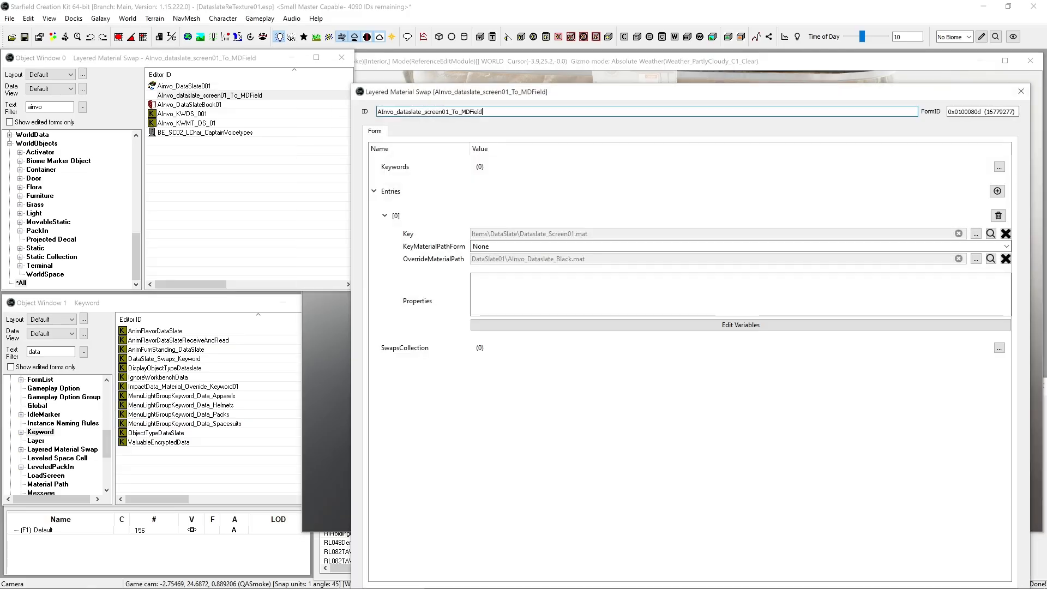
{"action": "left_click", "coordinate": [999, 166]}
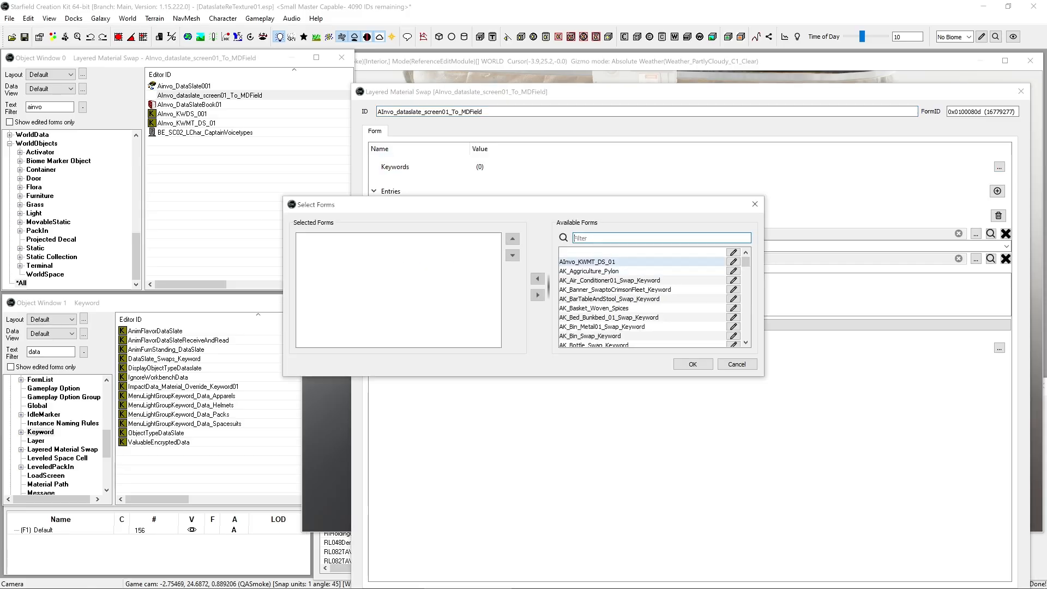
{"action": "left_click", "coordinate": [600, 262]}
{"action": "left_click", "coordinate": [537, 278]}
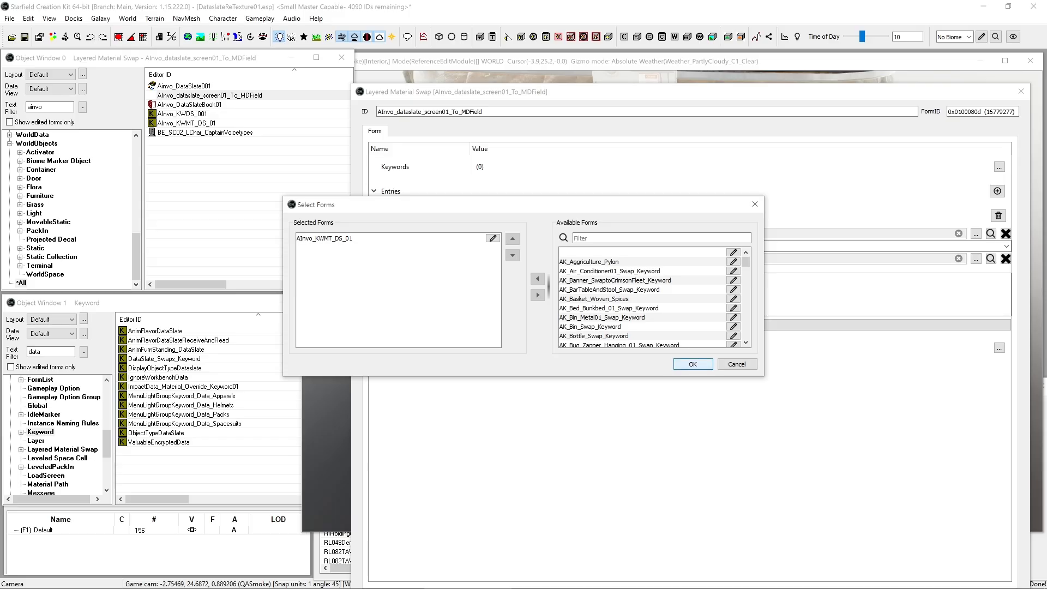
{"action": "left_click", "coordinate": [693, 364]}
{"action": "left_click", "coordinate": [484, 112]}
{"action": "key", "text": "Return"}
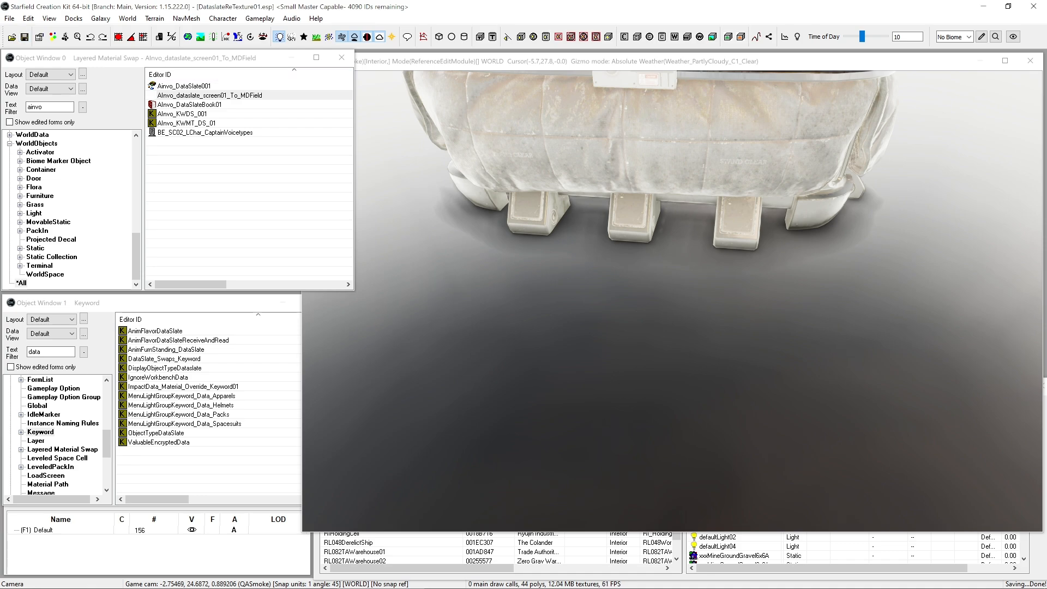
- Add the keyword AInvo_KWMT_DS_01 to the misc item Ainvo_DataSlate001 and save the item
{"action": "double_click", "coordinate": [183, 86]}
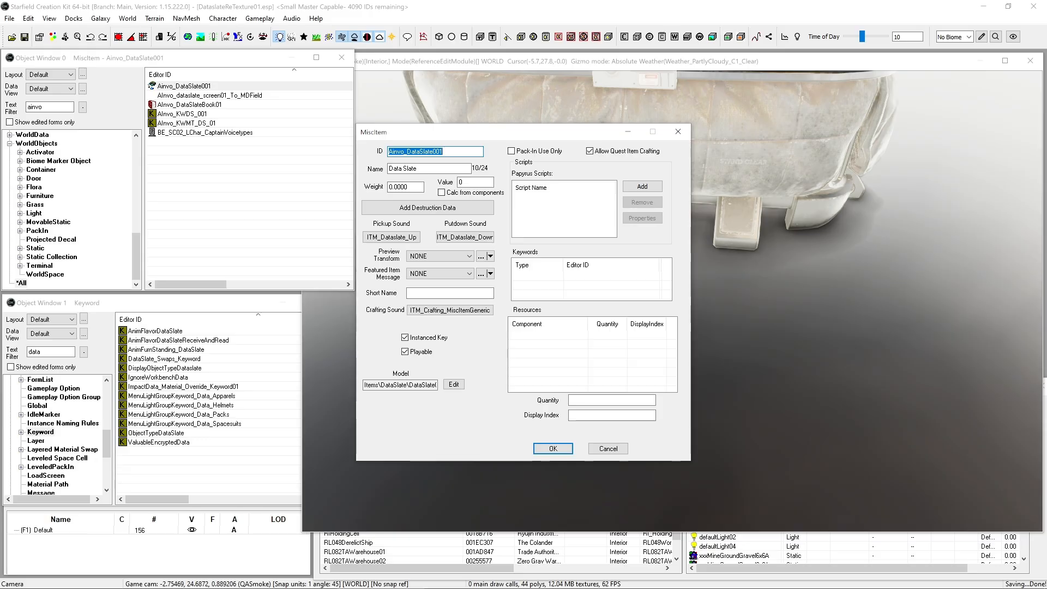
{"action": "right_click", "coordinate": [578, 285]}
{"action": "left_click", "coordinate": [600, 305]}
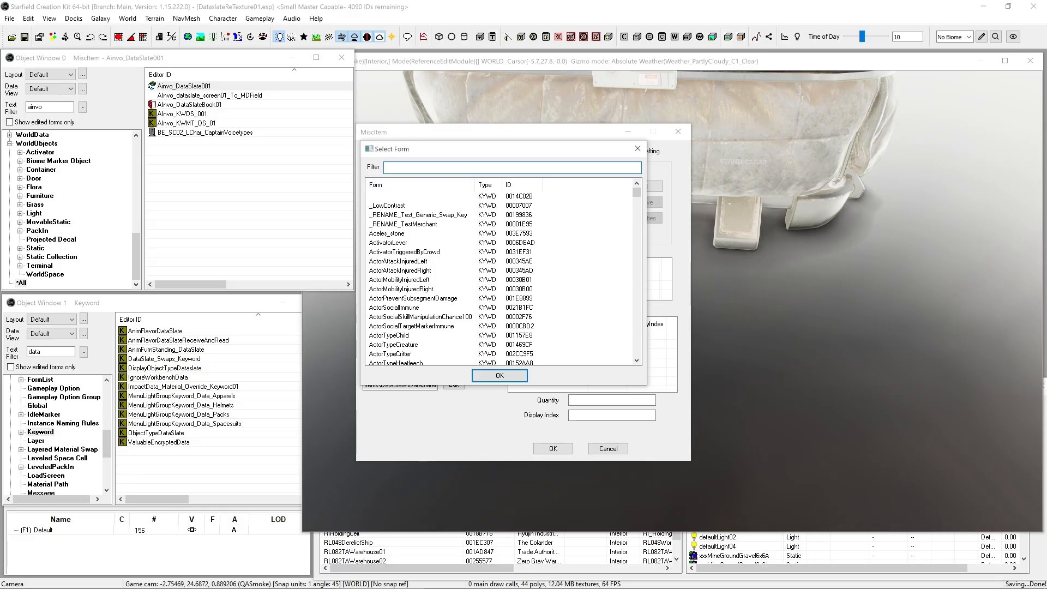
{"action": "type", "text": "ainv"}
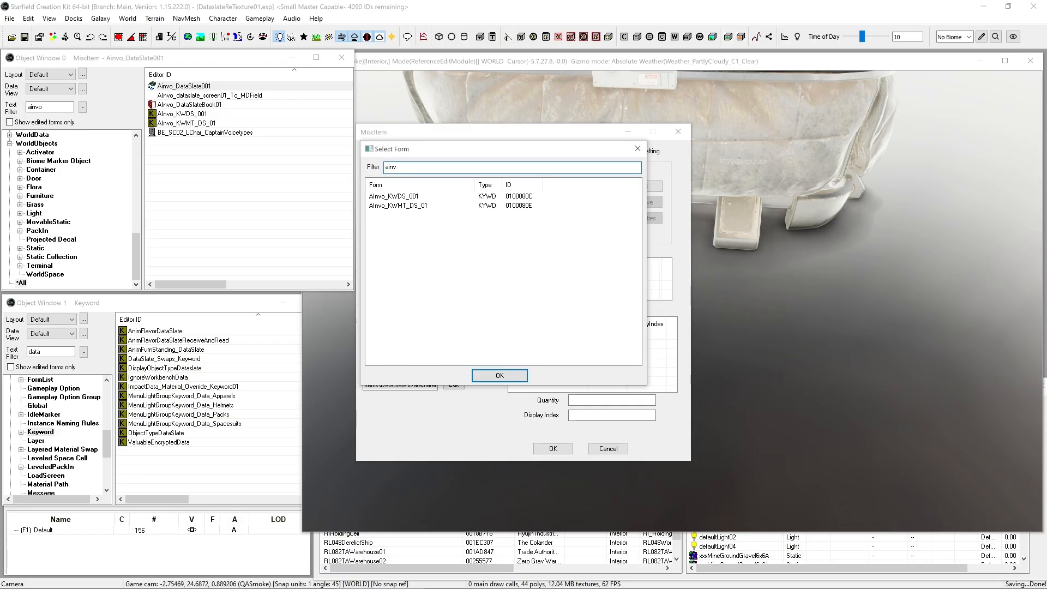
{"action": "left_click", "coordinate": [398, 205]}
{"action": "left_click", "coordinate": [499, 375]}
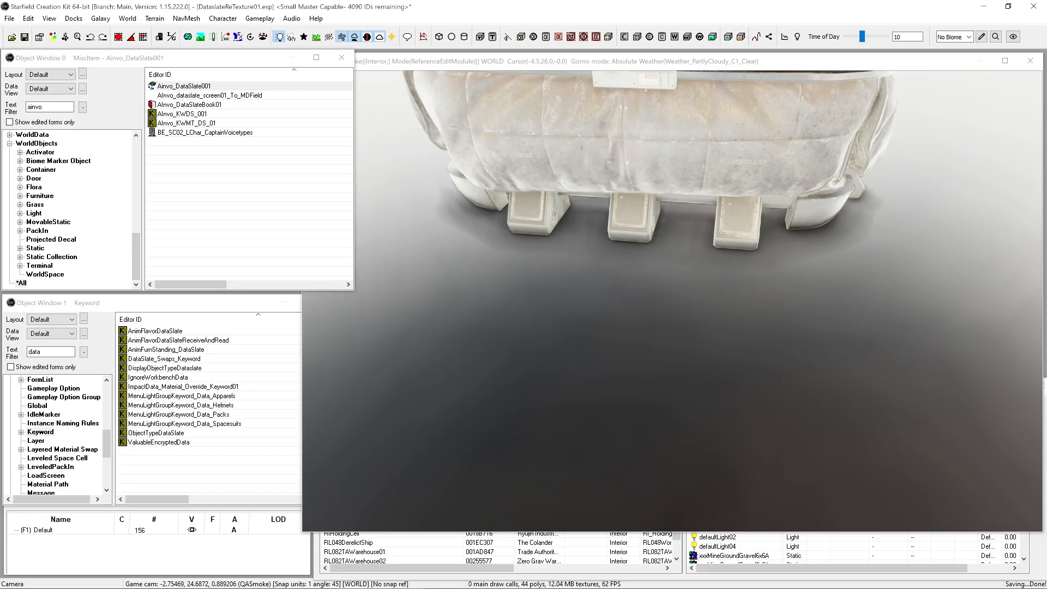
- Add the keyword AInvo_KWMT_DS_01 to the book AInvo_DataSlateBook01 and save the form
{"action": "left_click", "coordinate": [224, 103]}
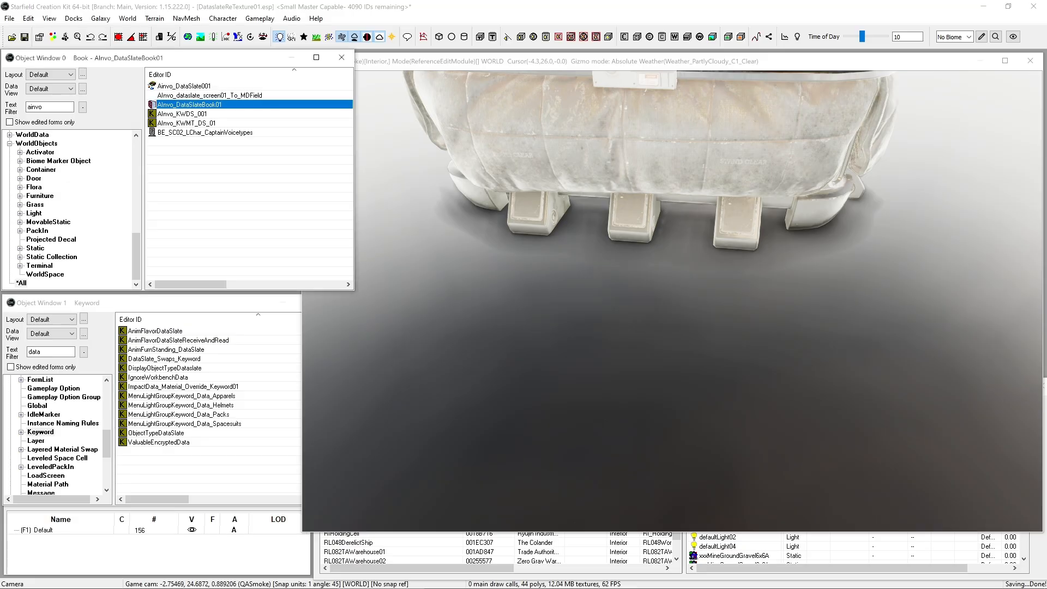
{"action": "double_click", "coordinate": [223, 104]}
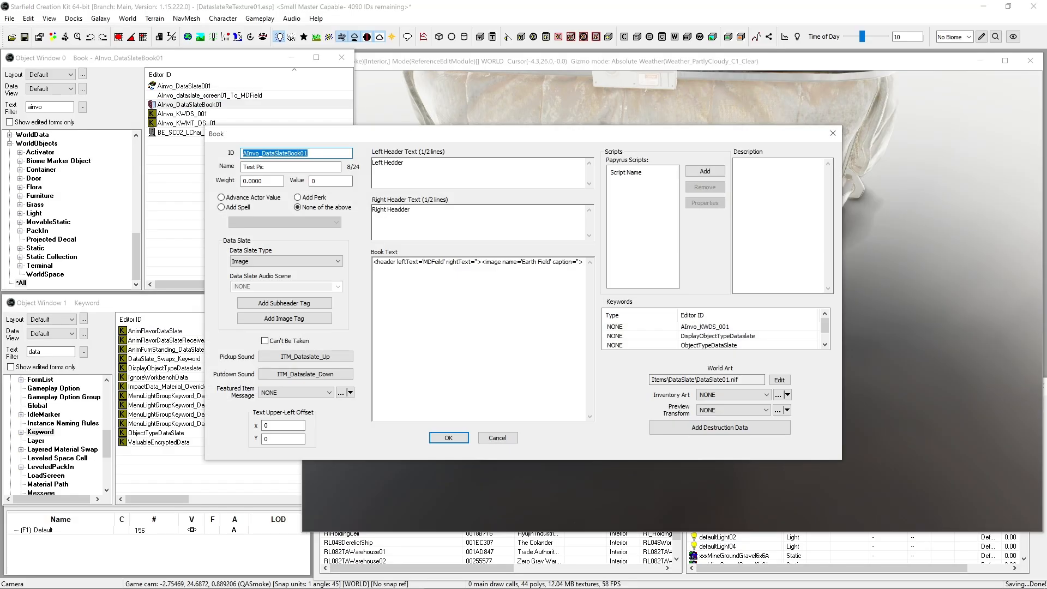
{"action": "scroll", "coordinate": [716, 329], "scroll_direction": "down", "scroll_amount": 1}
{"action": "right_click", "coordinate": [700, 346]}
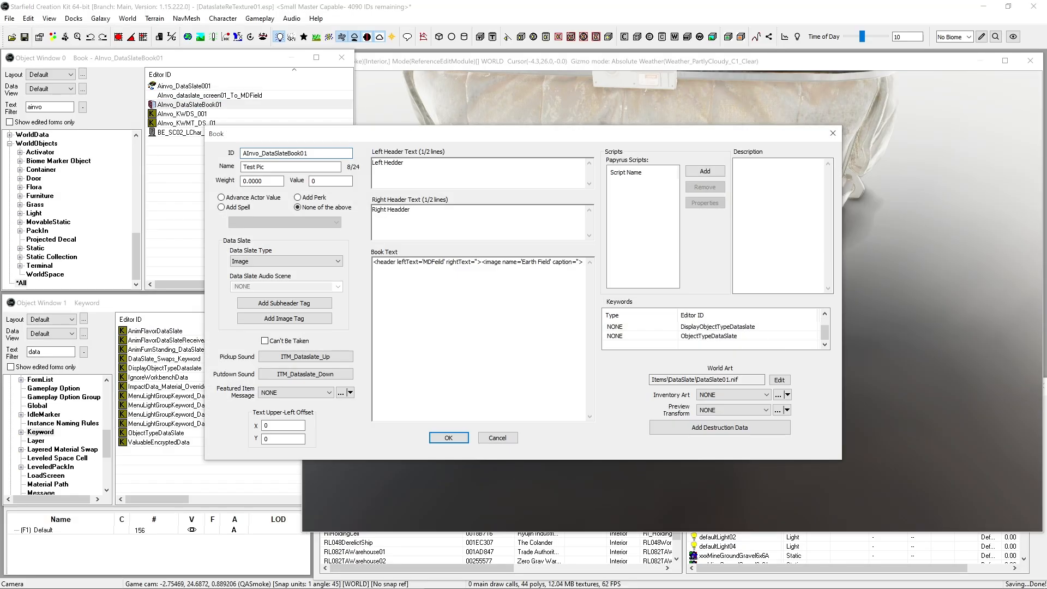
{"action": "left_click", "coordinate": [718, 366]}
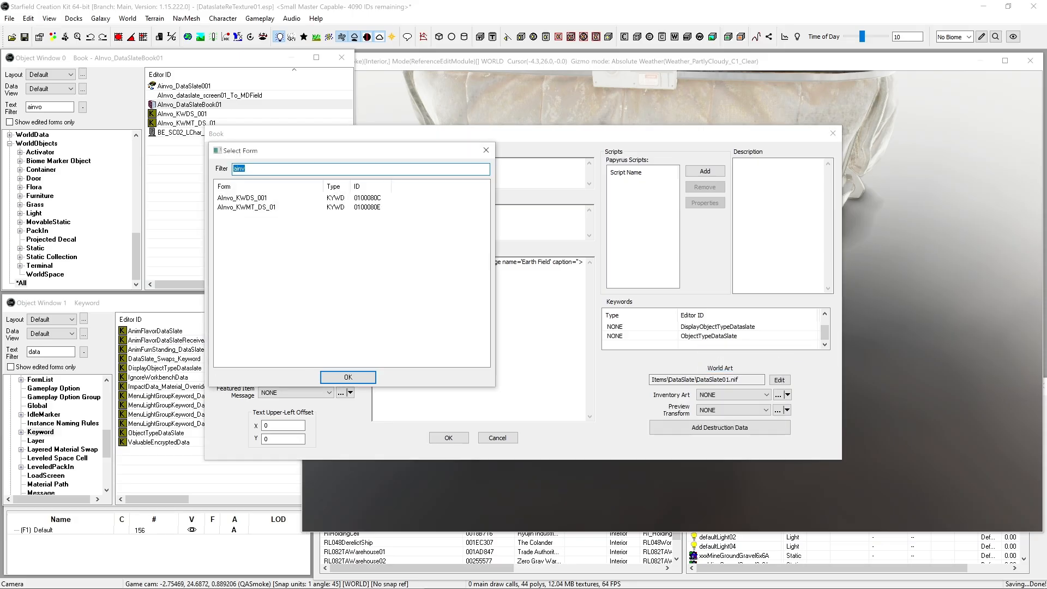
{"action": "left_click", "coordinate": [247, 207]}
{"action": "left_click", "coordinate": [348, 377]}
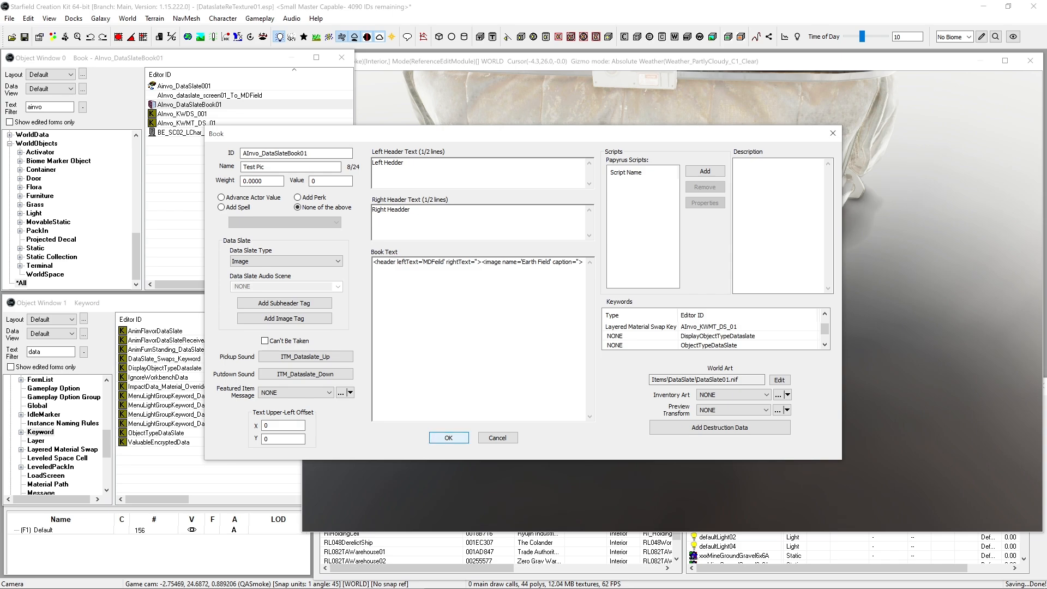
{"action": "left_click", "coordinate": [449, 438]}
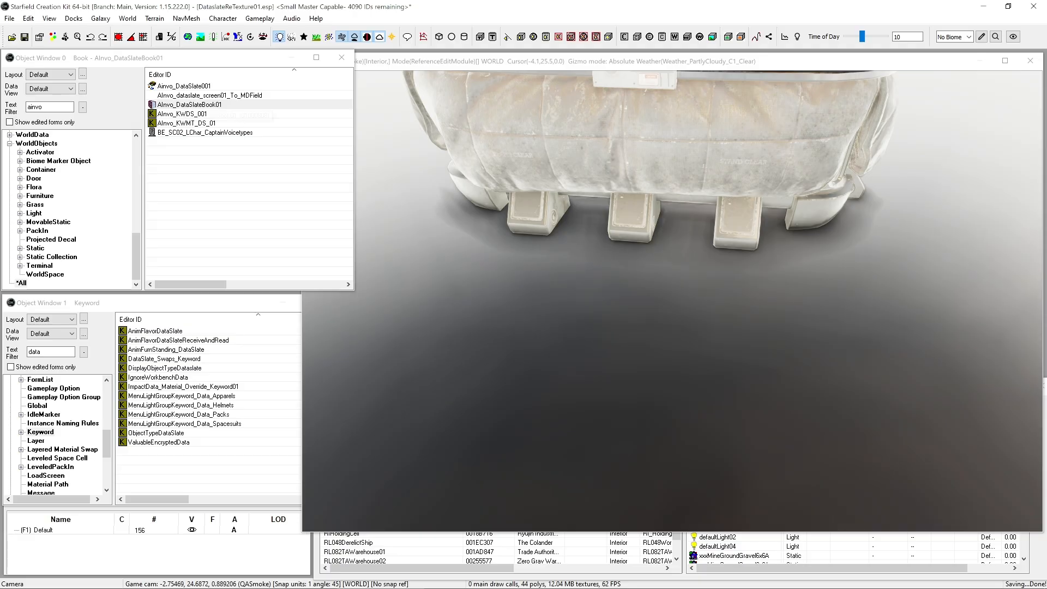
- Place a new Ainvo_DataSlate001 on the QASmoke floor in front of the padded structure
{"action": "left_click", "coordinate": [183, 87]}
{"action": "left_click_drag", "start_coordinate": [184, 86], "coordinate": [528, 289]}
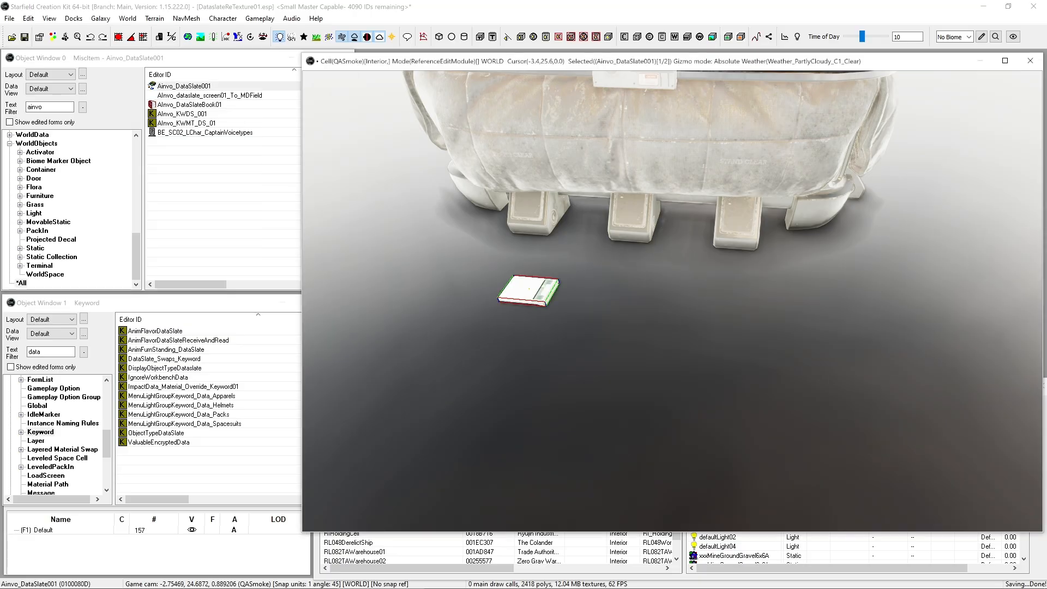
{"action": "middle_click_drag", "start_coordinate": [528, 289], "coordinate": [616, 303]}
{"action": "scroll", "coordinate": [616, 303], "scroll_direction": "up", "scroll_amount": 2}
{"action": "scroll", "coordinate": [617, 303], "scroll_direction": "down", "scroll_amount": 3}
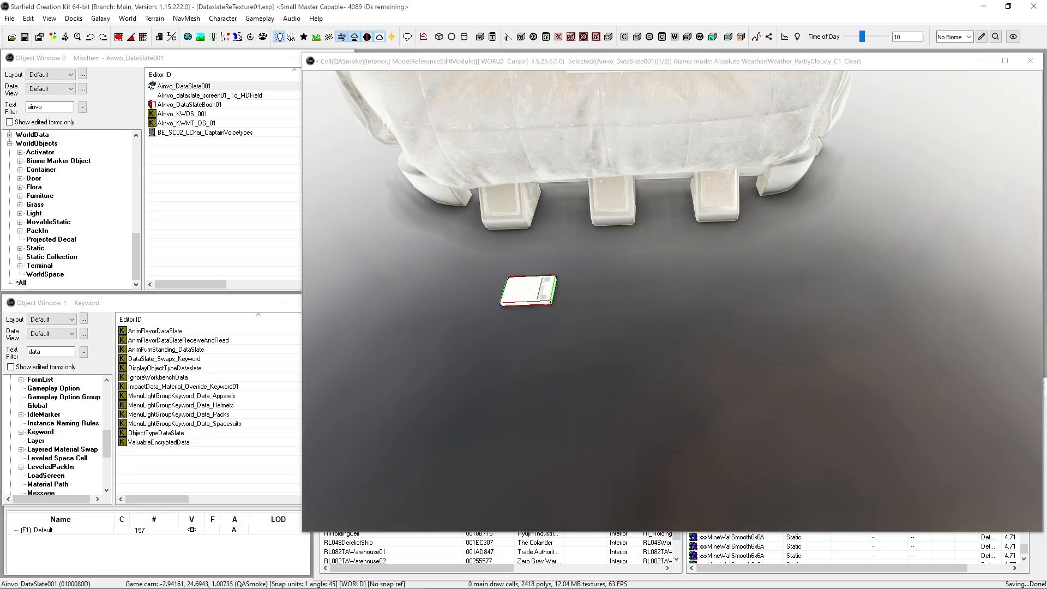
- Apply the layered material swap AInvo_dataslate_screen01_To_MDField to the placed Ainvo_DataSlate001 reference and inspect its screen
{"action": "double_click", "coordinate": [528, 291]}
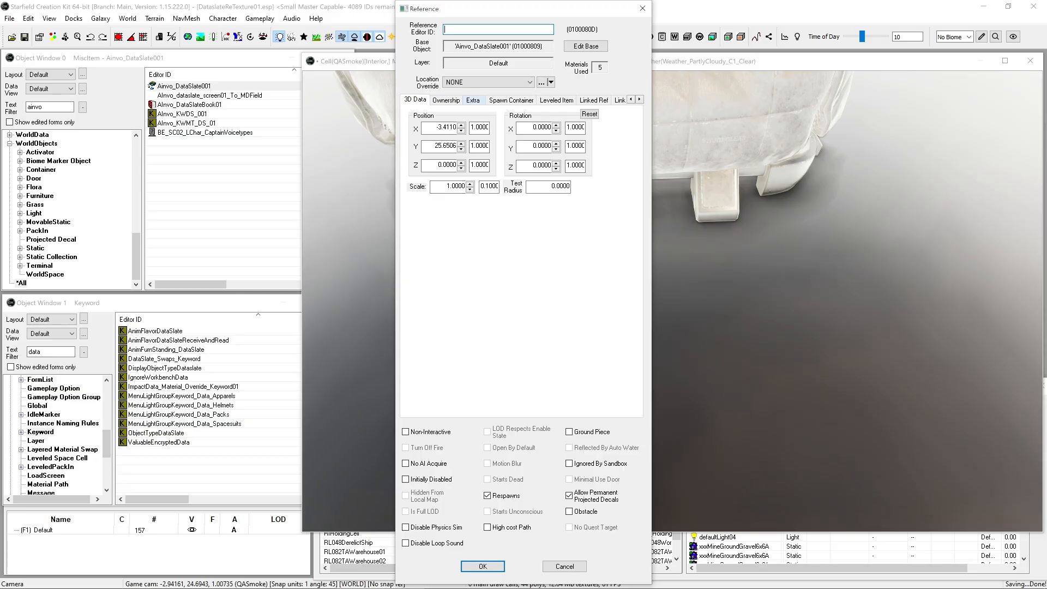
{"action": "left_click", "coordinate": [473, 101]}
{"action": "left_click", "coordinate": [516, 202]}
{"action": "left_click", "coordinate": [611, 252]}
{"action": "left_click", "coordinate": [537, 278]}
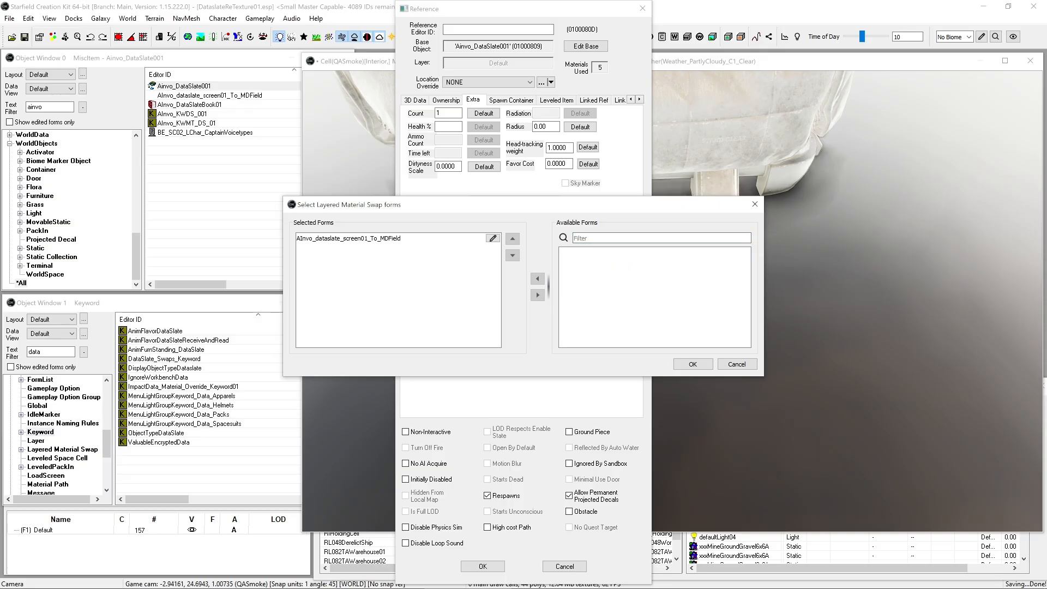
{"action": "left_click", "coordinate": [692, 363]}
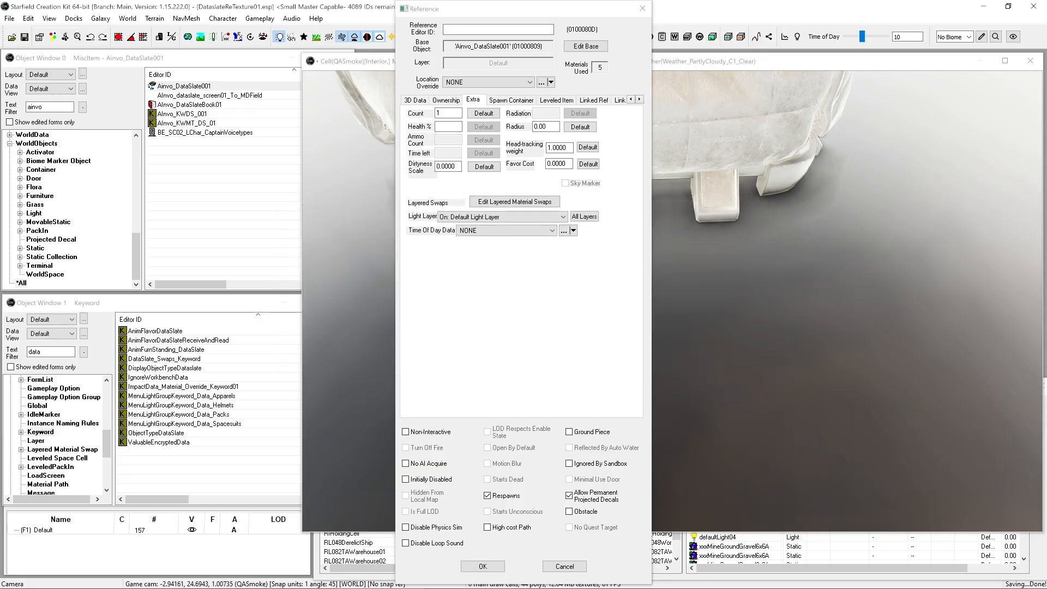
{"action": "left_click", "coordinate": [483, 567]}
{"action": "left_click", "coordinate": [528, 291]}
{"action": "middle_click_drag", "start_coordinate": [527, 290], "coordinate": [491, 261], "text": "shift"}
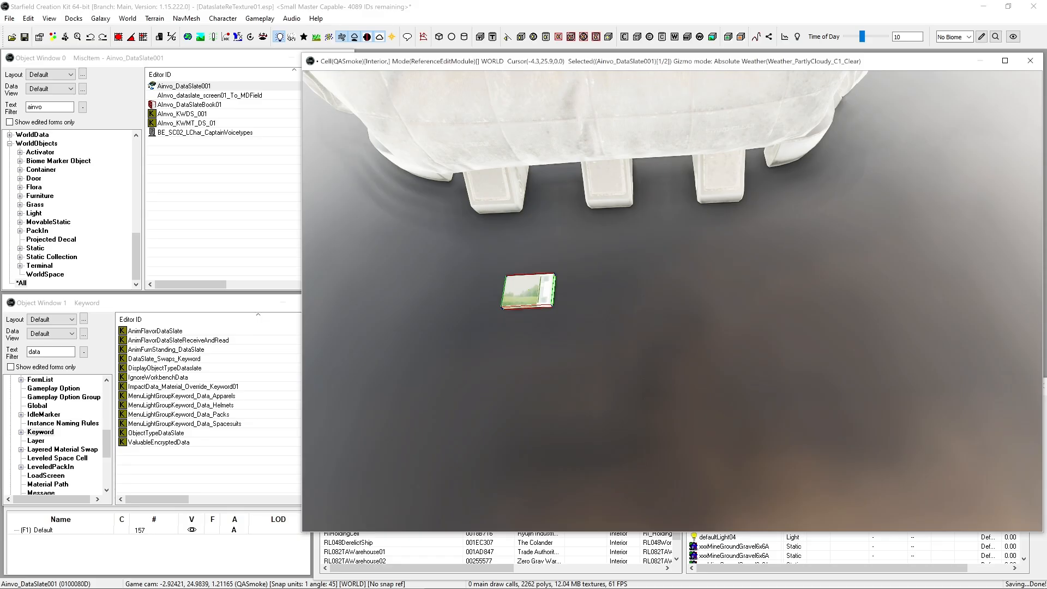
- Place AInvo_DataSlateBook01 on the QASmoke floor beside the retextured data slate and view it up close
{"action": "left_click", "coordinate": [189, 105]}
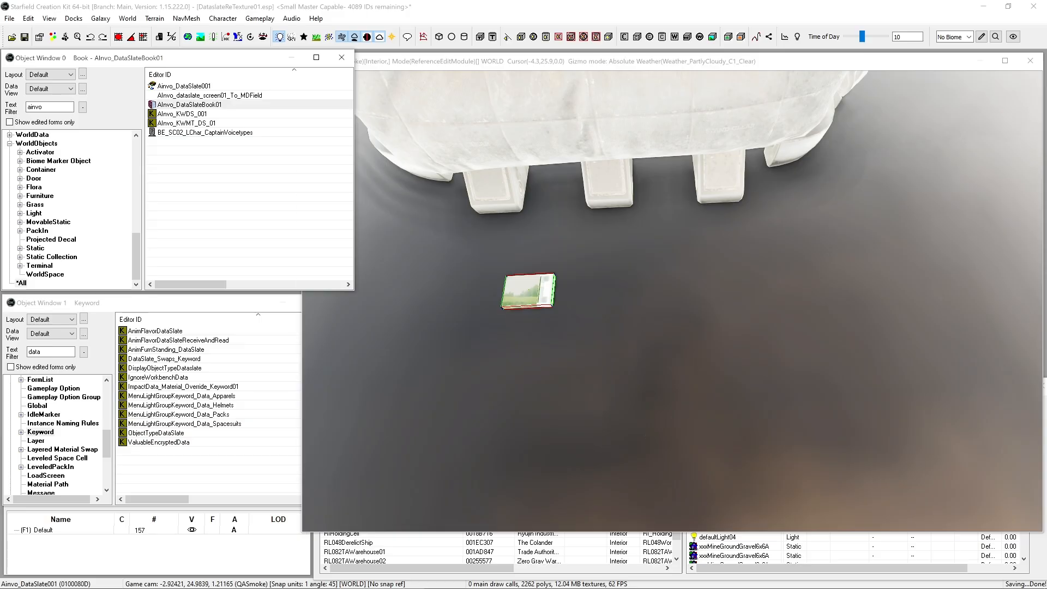
{"action": "left_click_drag", "start_coordinate": [189, 105], "coordinate": [640, 296]}
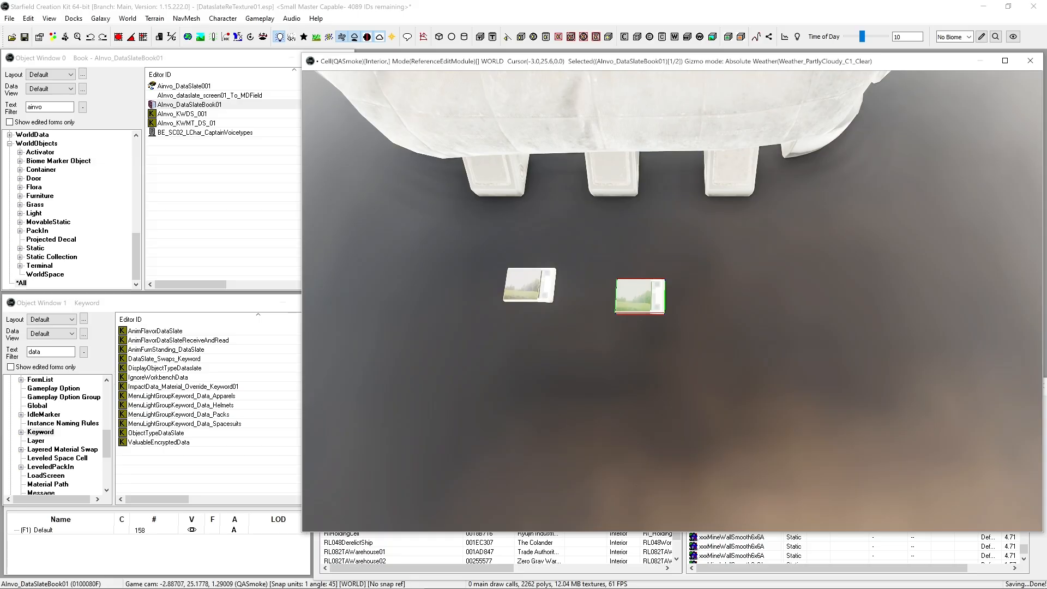
{"action": "middle_click_drag", "start_coordinate": [640, 296], "coordinate": [645, 270], "text": "shift"}
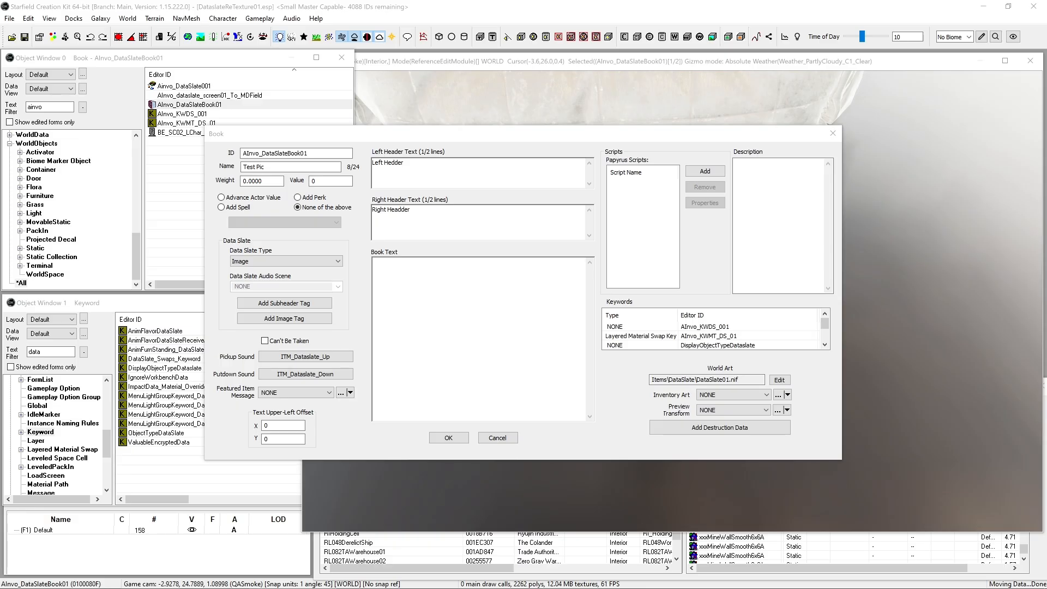
- Insert a subheader tag and an image tag into the book text of AInvo_DataSlateBook01
{"action": "left_click", "coordinate": [284, 303]}
{"action": "left_click", "coordinate": [284, 319]}
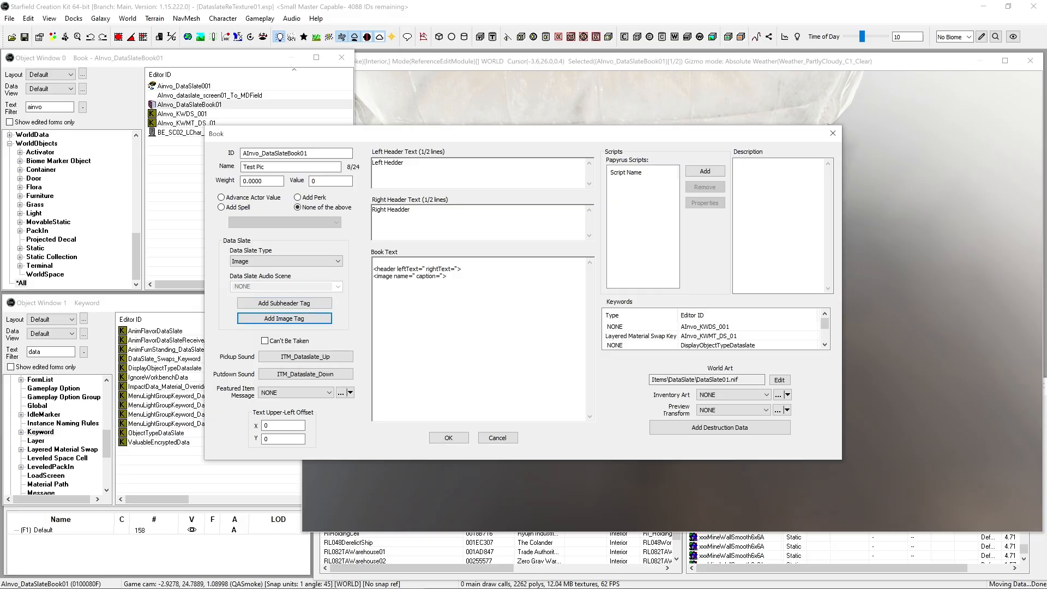
- Remove the line breaks in the book text so the header and image tags run together on the first line
{"action": "left_click", "coordinate": [374, 269]}
{"action": "key", "text": "BackSpace"}
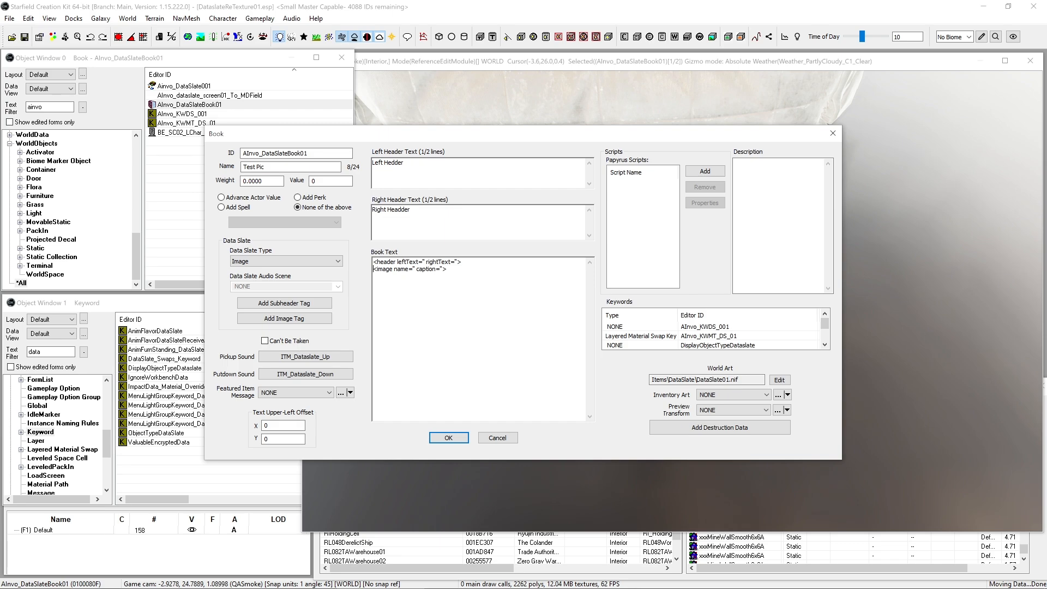
{"action": "key", "text": "BackSpace"}
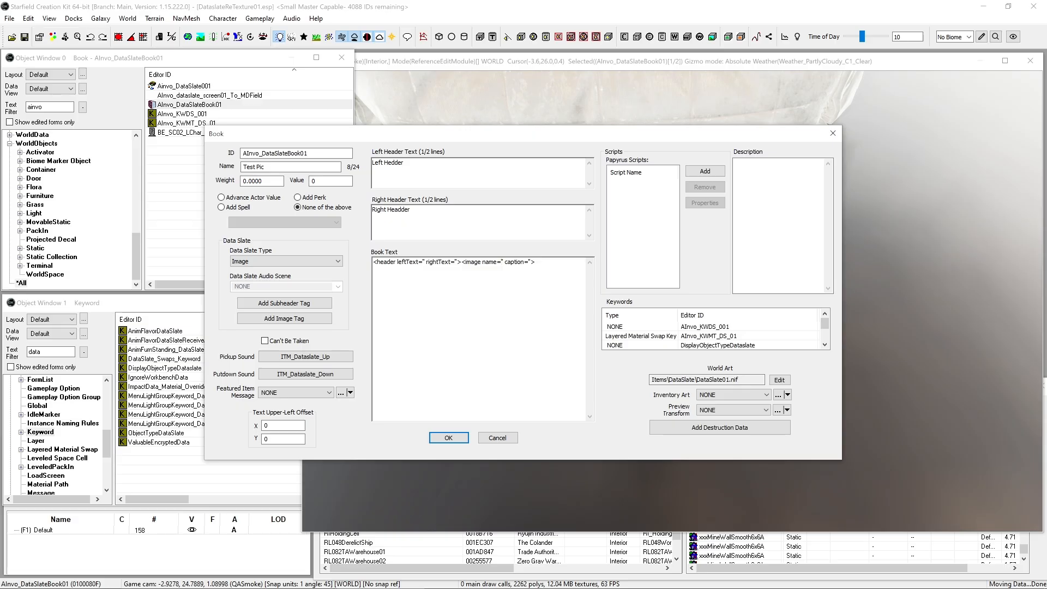
- Set the image tag's caption to 'Earth Field' in the book text
{"action": "type", "text": "Earth Field"}
{"action": "key", "text": "BackSpace"}
{"action": "key", "text": "BackSpace"}
{"action": "key", "text": "BackSpace"}
{"action": "key", "text": "BackSpace"}
{"action": "key", "text": "BackSpace"}
{"action": "type", "text": "Field"}
{"action": "key", "text": "BackSpace"}
{"action": "key", "text": "BackSpace"}
{"action": "key", "text": "BackSpace"}
{"action": "key", "text": "BackSpace"}
{"action": "key", "text": "BackSpace"}
{"action": "key", "text": "BackSpace"}
{"action": "key", "text": "BackSpace"}
{"action": "key", "text": "BackSpace"}
{"action": "key", "text": "BackSpace"}
{"action": "key", "text": "BackSpace"}
{"action": "key", "text": "BackSpace"}
{"action": "type", "text": "Earth Field"}
- Set the header tag's leftText to 'Earth Field' with both quotes intact, and ignore the flagged spellings
{"action": "type", "text": "Earth Field"}
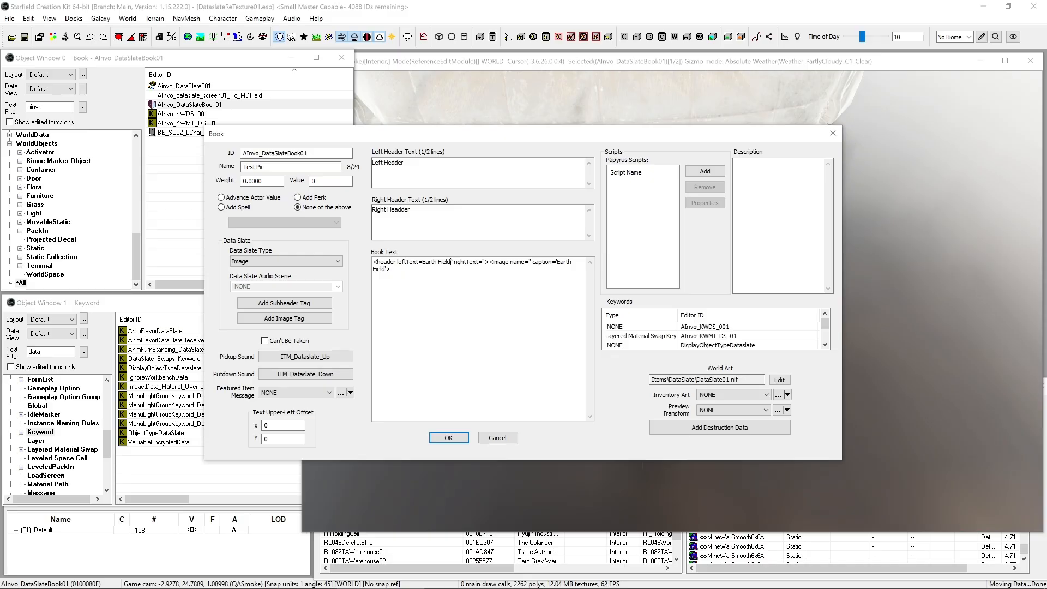
{"action": "key", "text": "ctrl+z"}
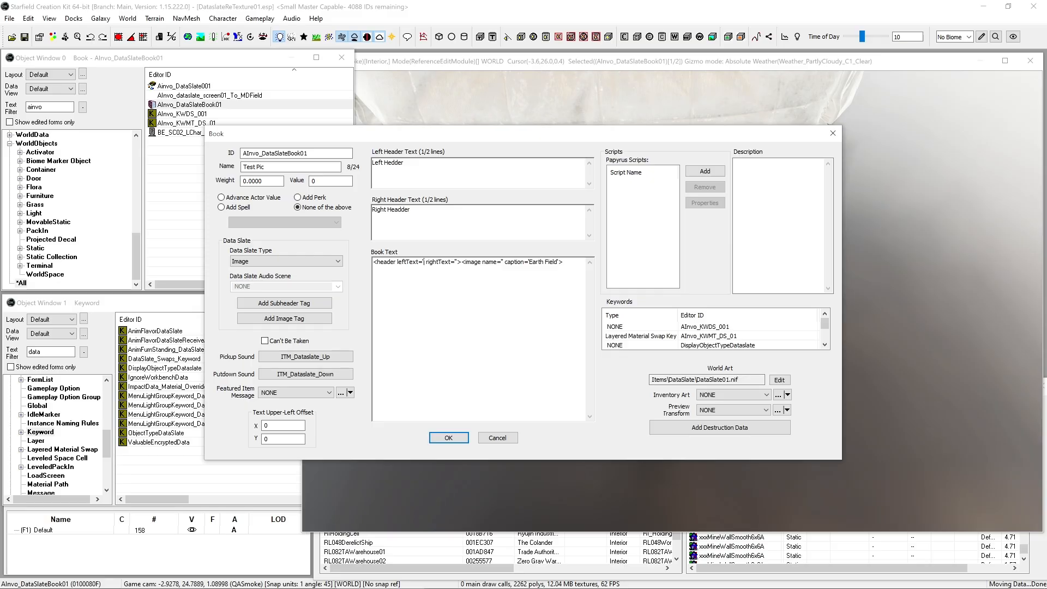
{"action": "type", "text": "Earth Field"}
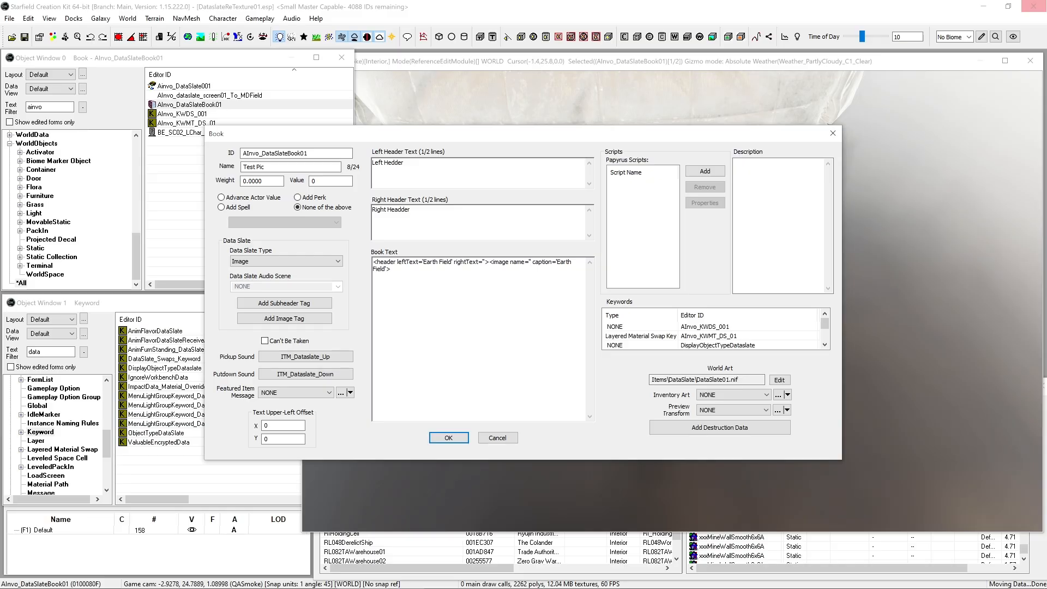
{"action": "key", "text": "Return"}
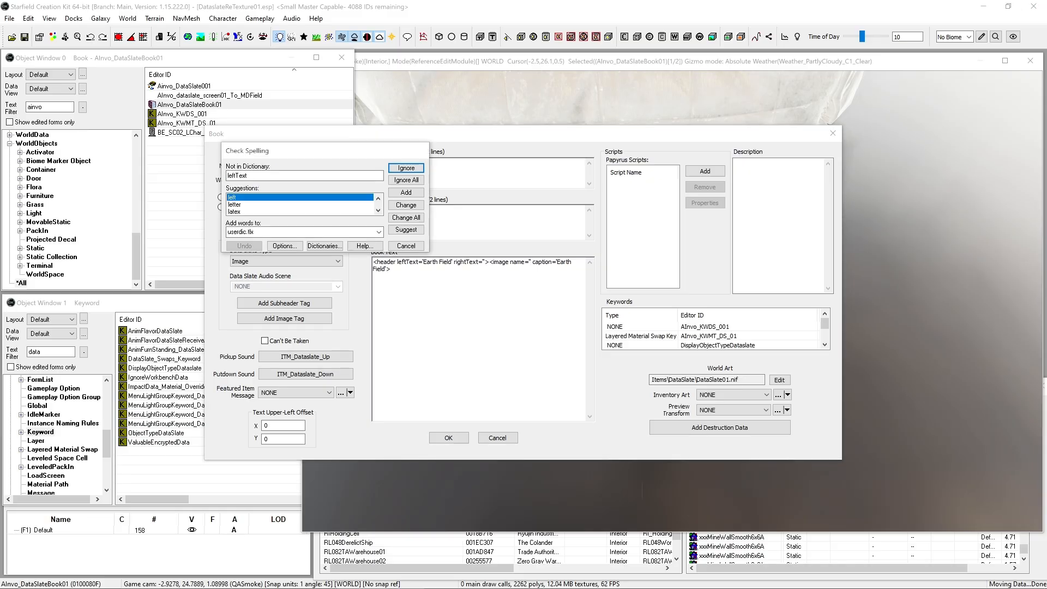
{"action": "key", "text": "Return"}
{"action": "key", "text": "Return"}
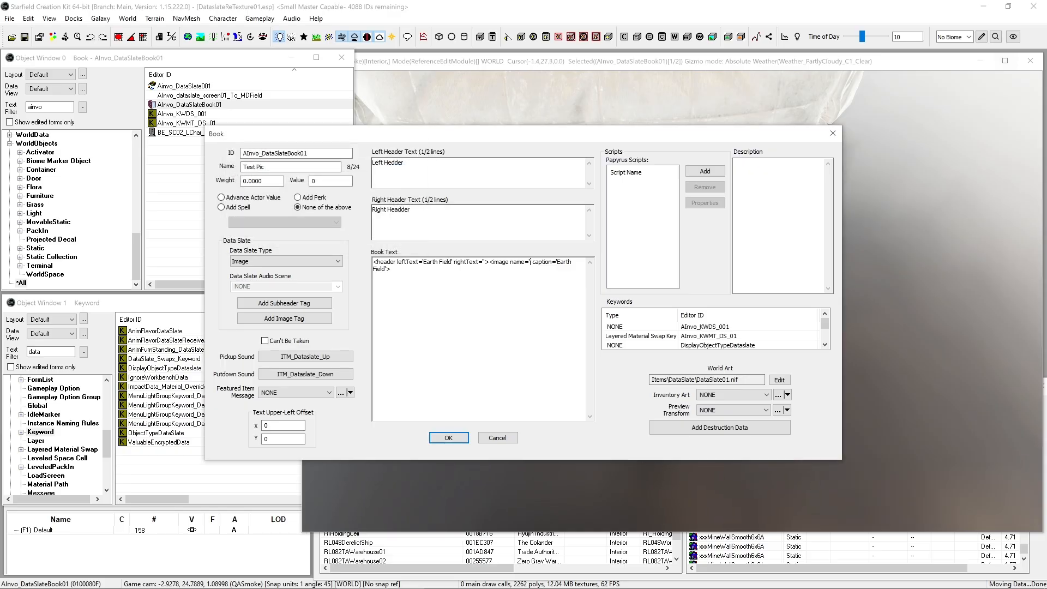
- Switch to File Explorer and open Starfield's Data\Textures\interface\Objects\DataSlate folder through the common shortcut on the desktop
{"action": "key", "text": "super+d"}
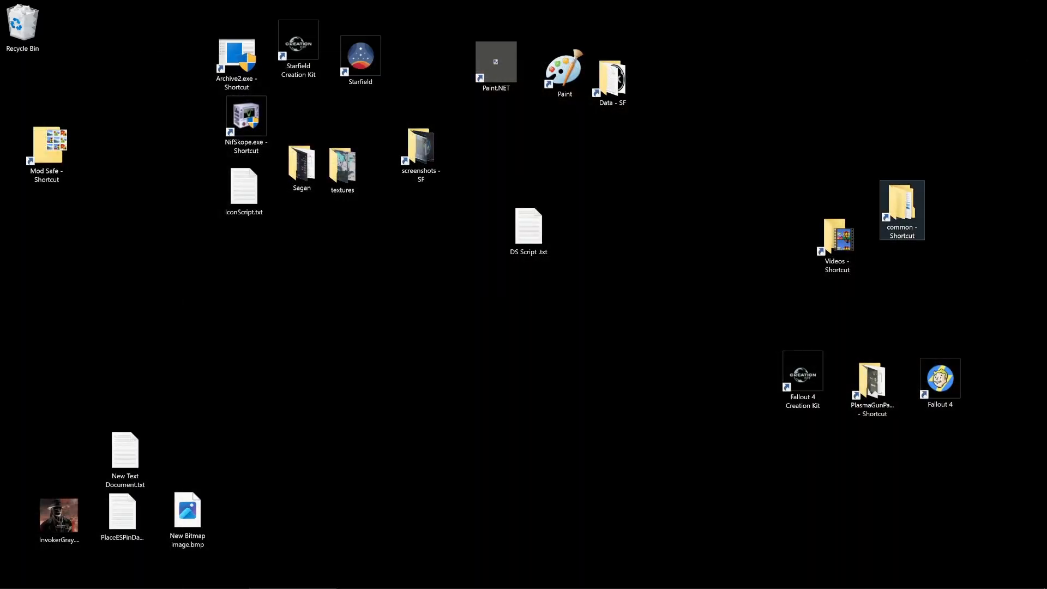
{"action": "double_click", "coordinate": [902, 210]}
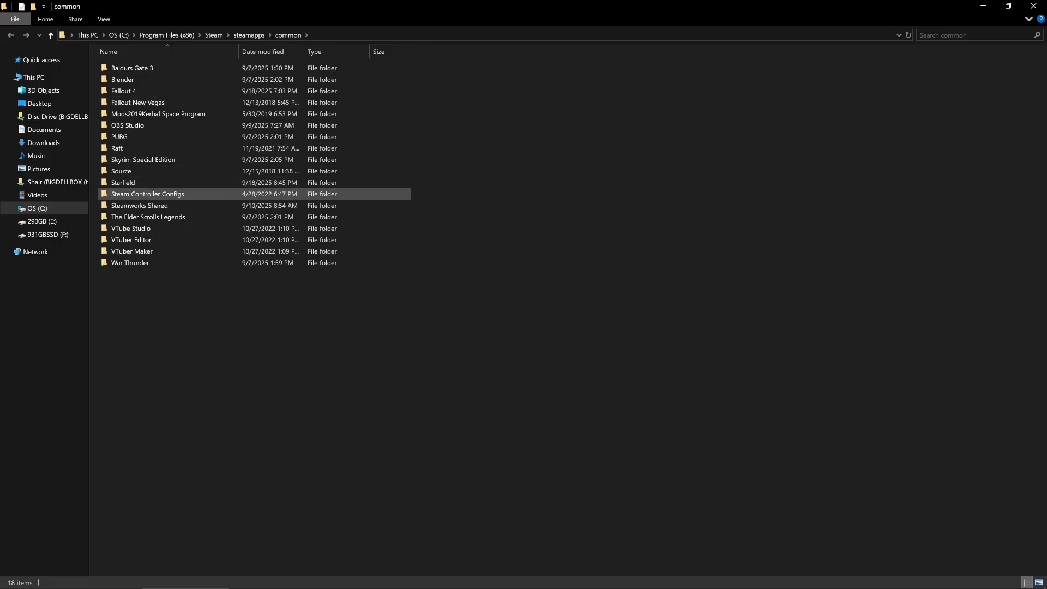
{"action": "double_click", "coordinate": [122, 183]}
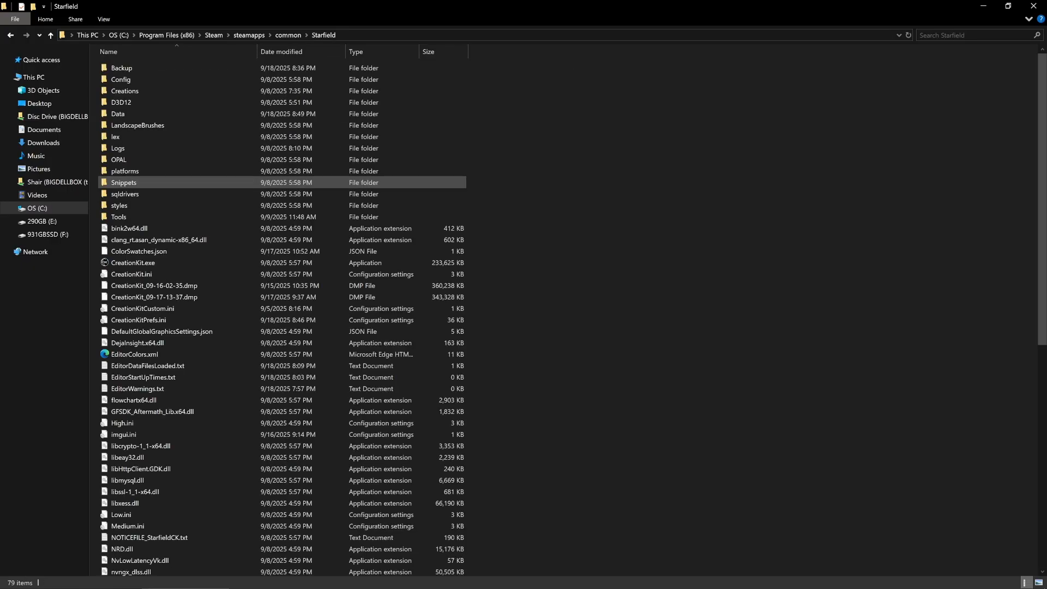
{"action": "double_click", "coordinate": [117, 113]}
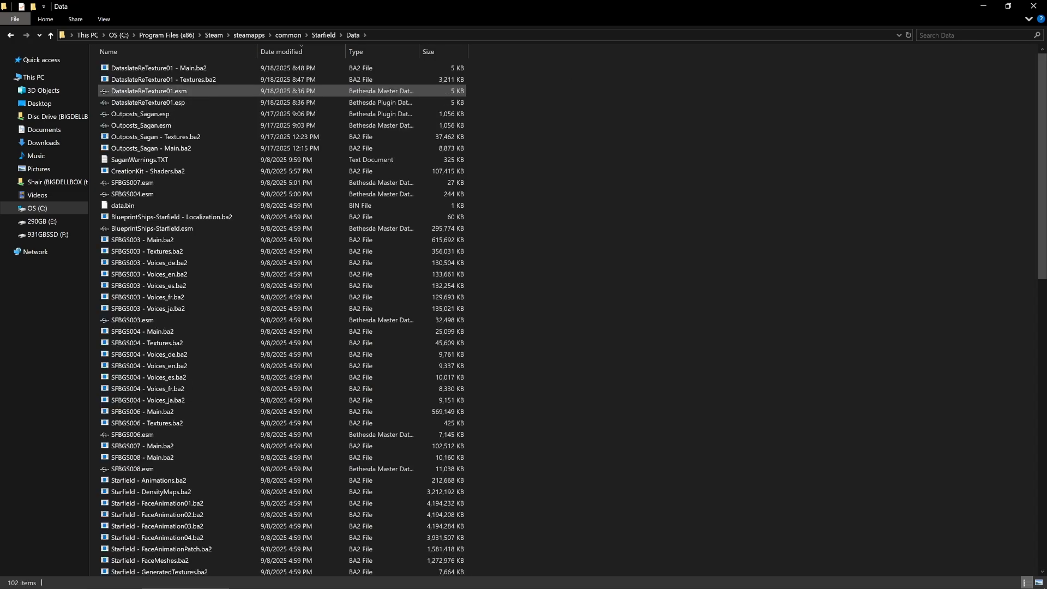
{"action": "scroll", "coordinate": [147, 227], "scroll_direction": "down", "scroll_amount": 15}
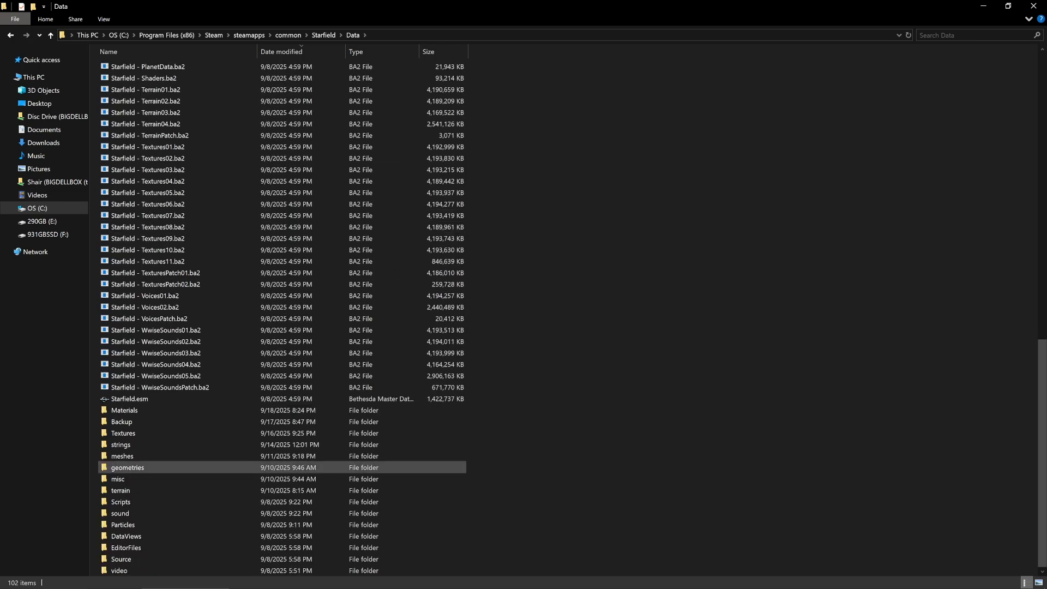
{"action": "double_click", "coordinate": [123, 433]}
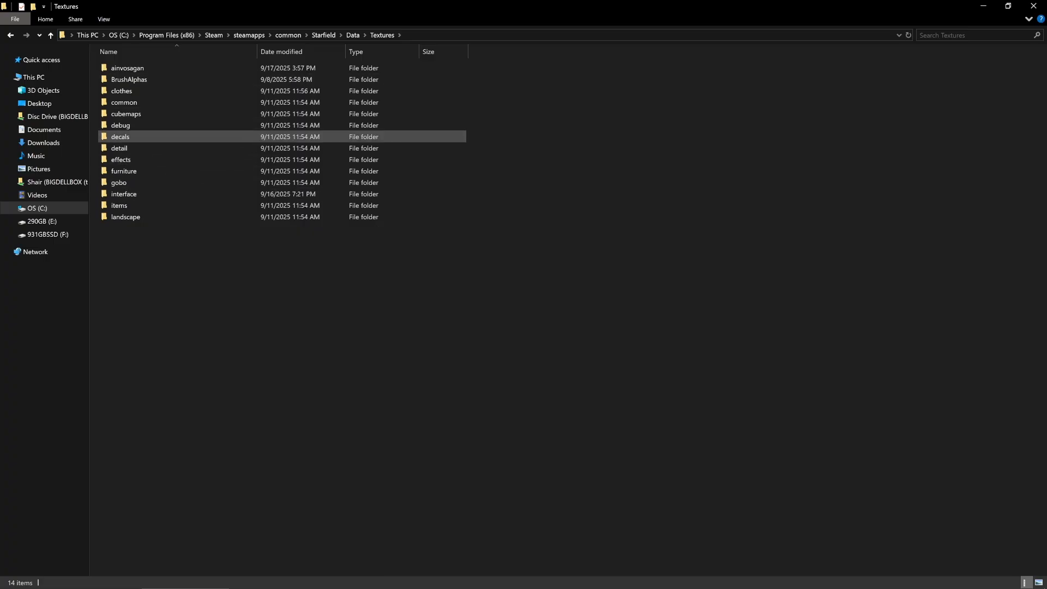
{"action": "double_click", "coordinate": [123, 193]}
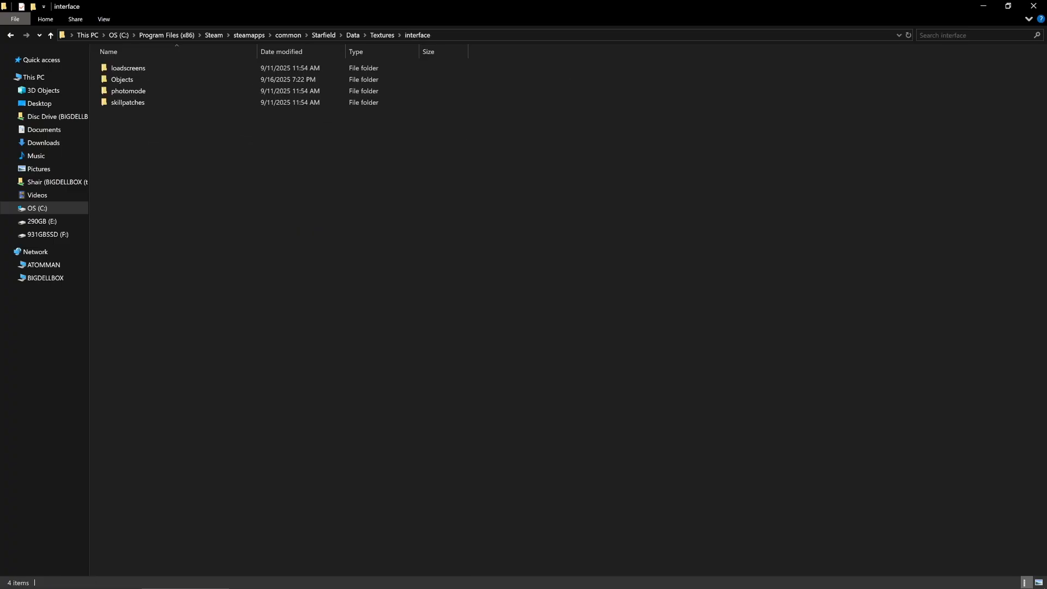
{"action": "double_click", "coordinate": [121, 79]}
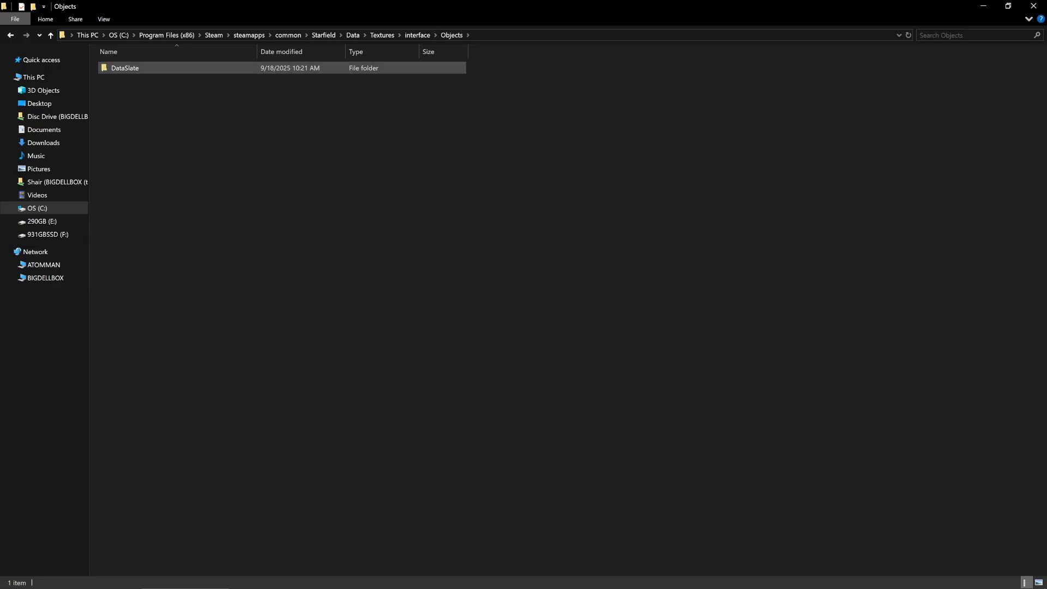
{"action": "double_click", "coordinate": [125, 68]}
- Copy the base name of MDFeild.dds without its extension and return to the book form in the Creation Kit
{"action": "left_click", "coordinate": [129, 53]}
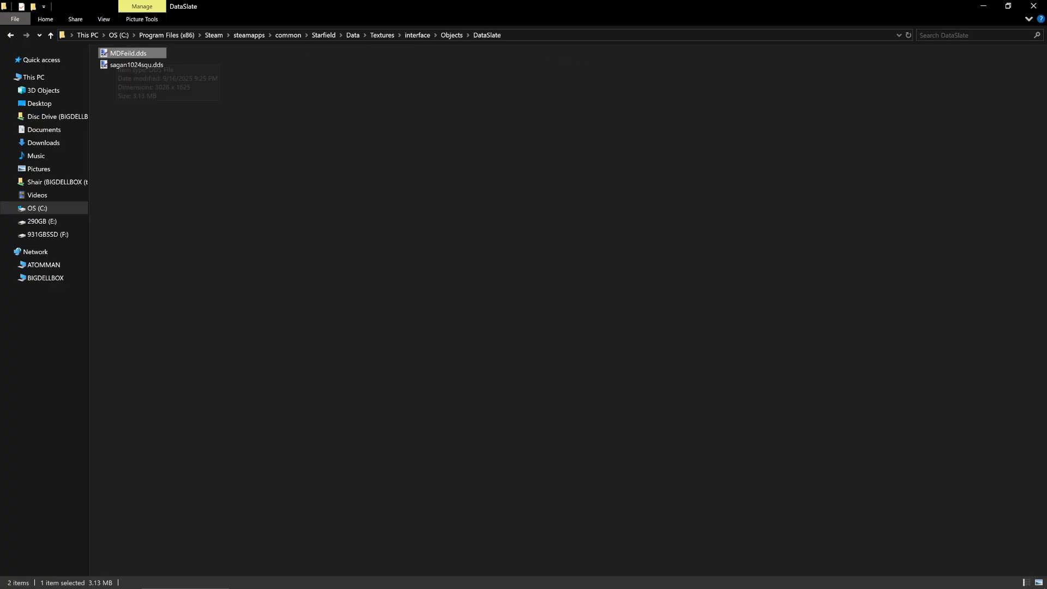
{"action": "key", "text": "F2"}
{"action": "right_click", "coordinate": [117, 55]}
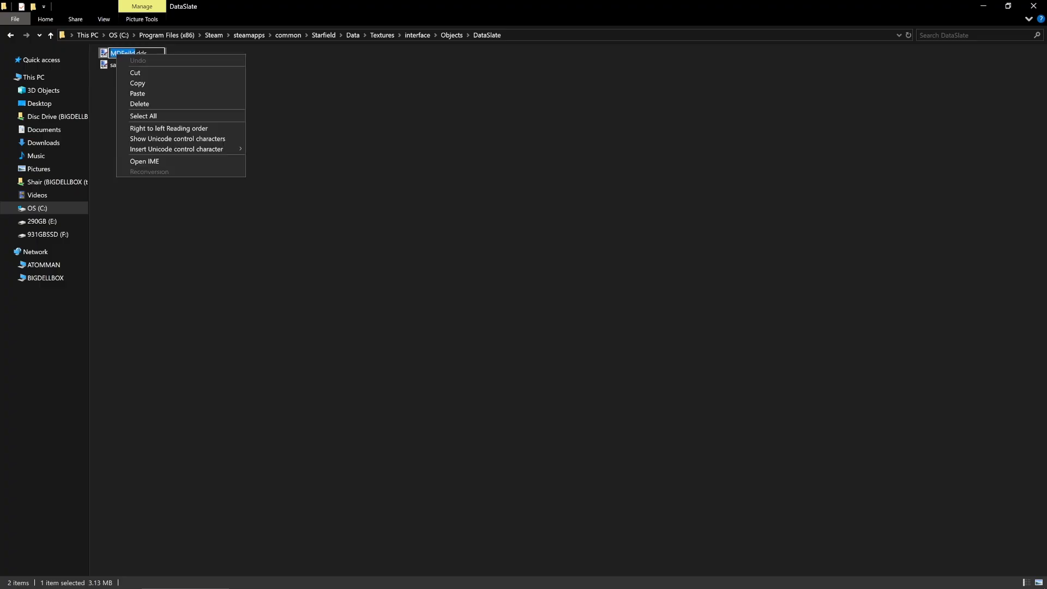
{"action": "left_click", "coordinate": [137, 83]}
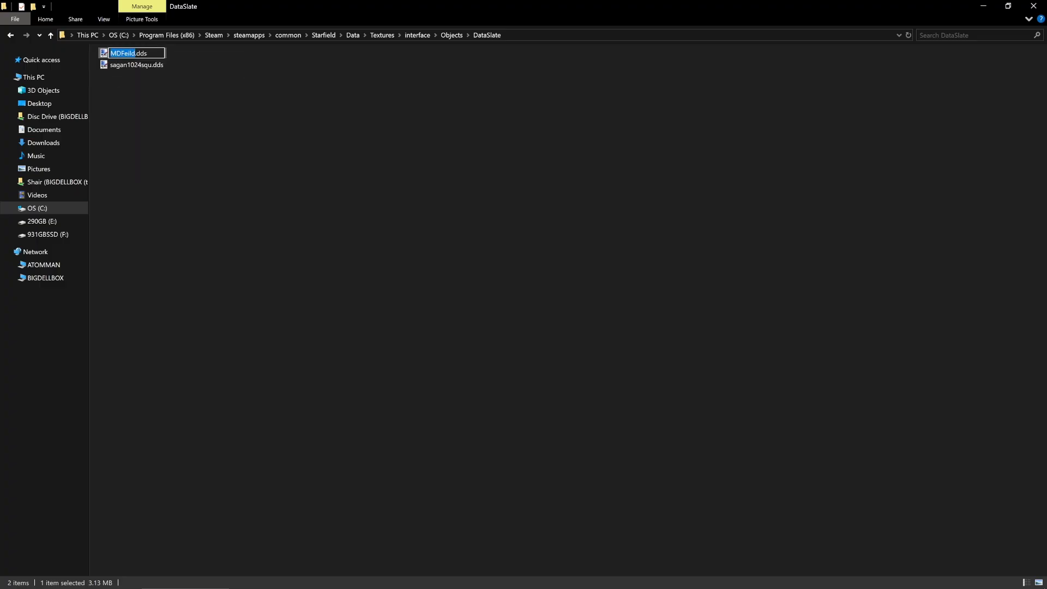
{"action": "left_click", "coordinate": [983, 6]}
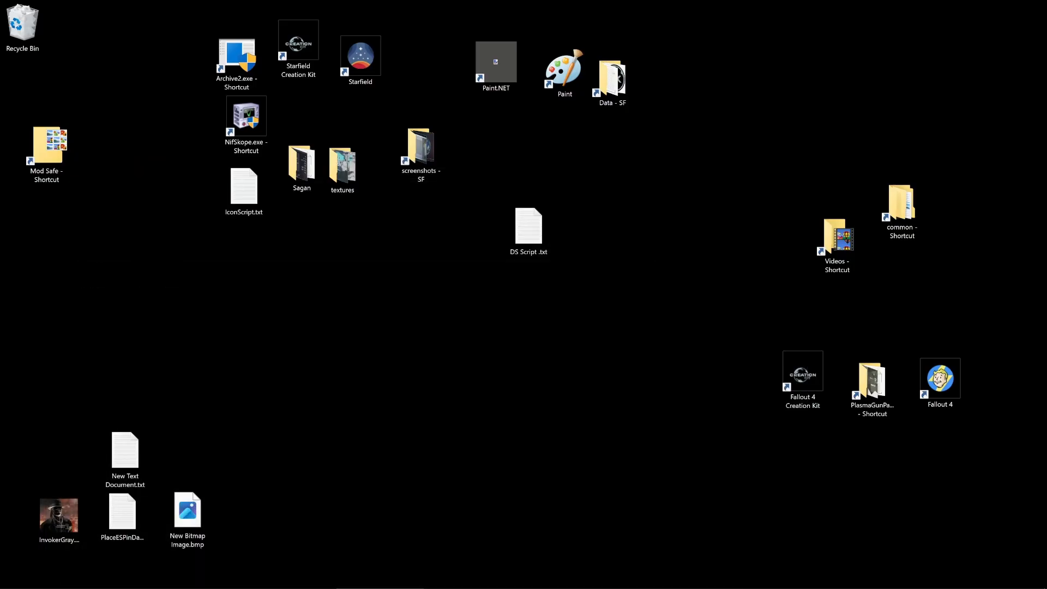
{"action": "left_click", "coordinate": [468, 578]}
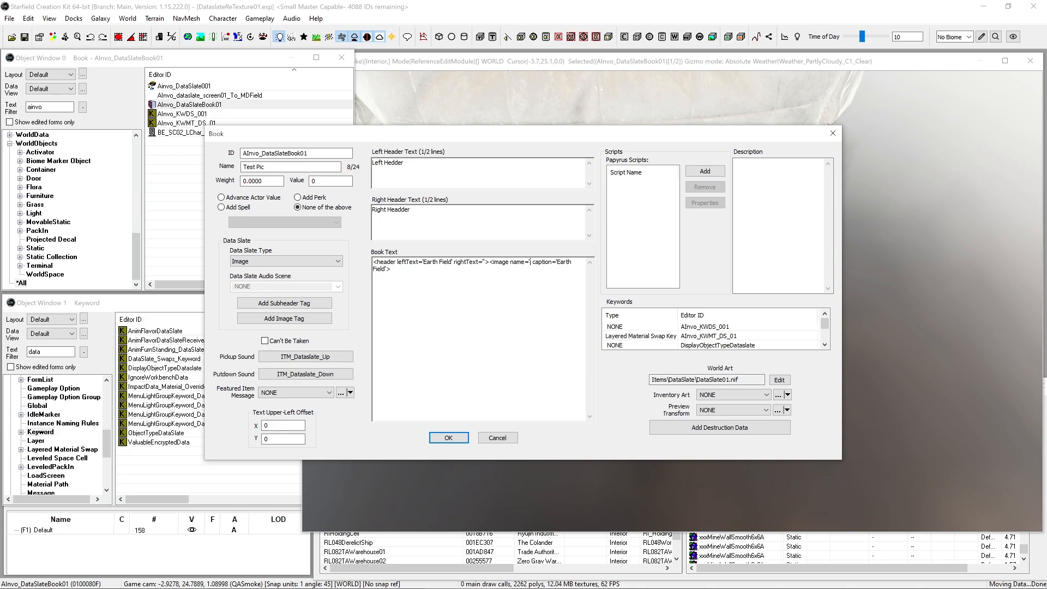
- Set the image tag's name to 'MDFeild', accept the book form while ignoring the flagged spellings, and save the plugin
{"action": "type", "text": "MDFeild'"}
{"action": "left_click", "coordinate": [448, 438]}
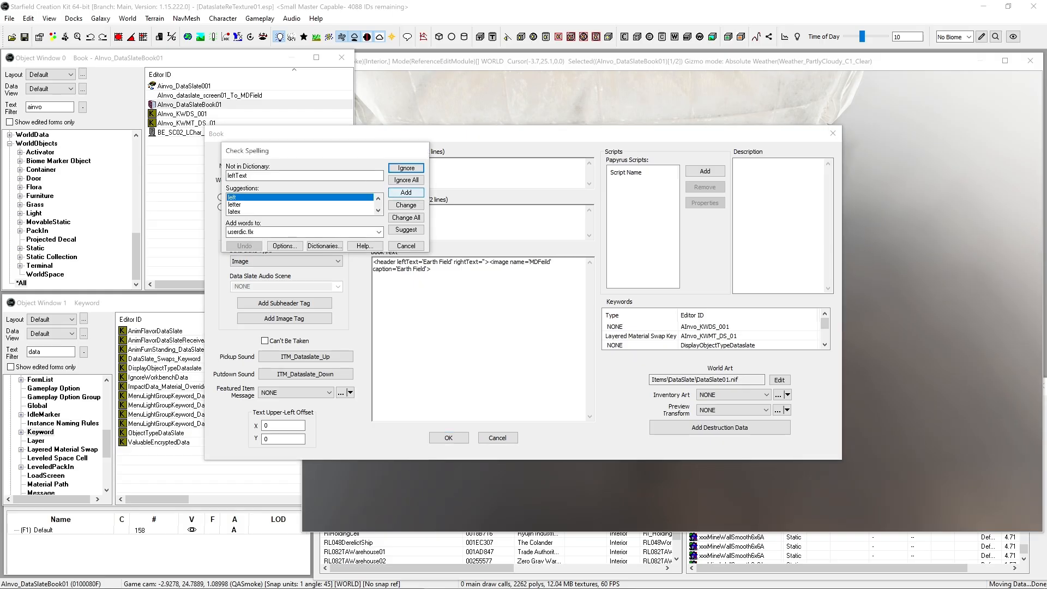
{"action": "left_click", "coordinate": [406, 168]}
{"action": "left_click", "coordinate": [406, 168]}
{"action": "left_click", "coordinate": [406, 168]}
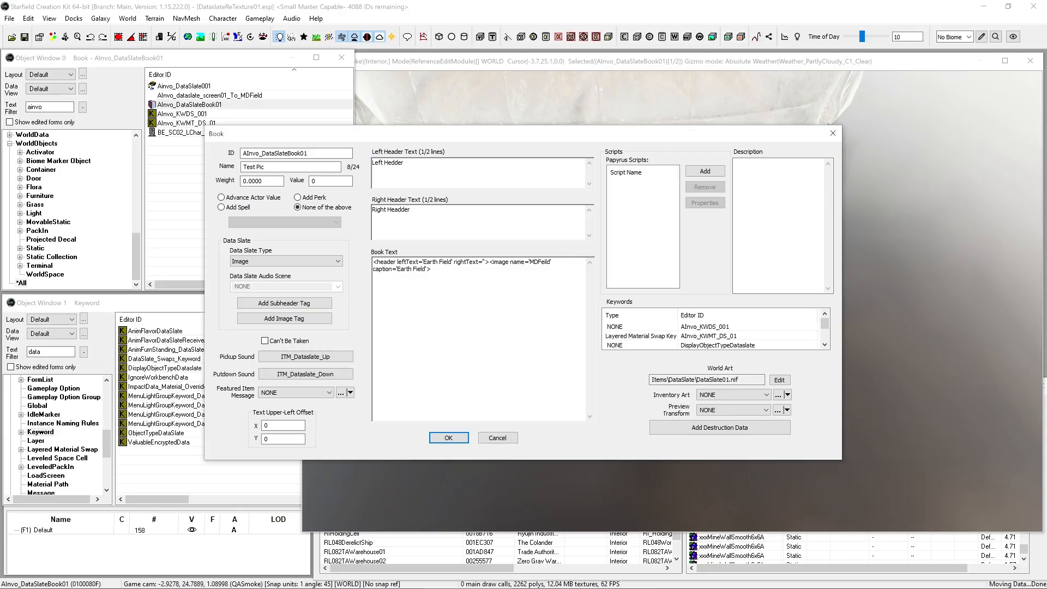
{"action": "left_click", "coordinate": [448, 438]}
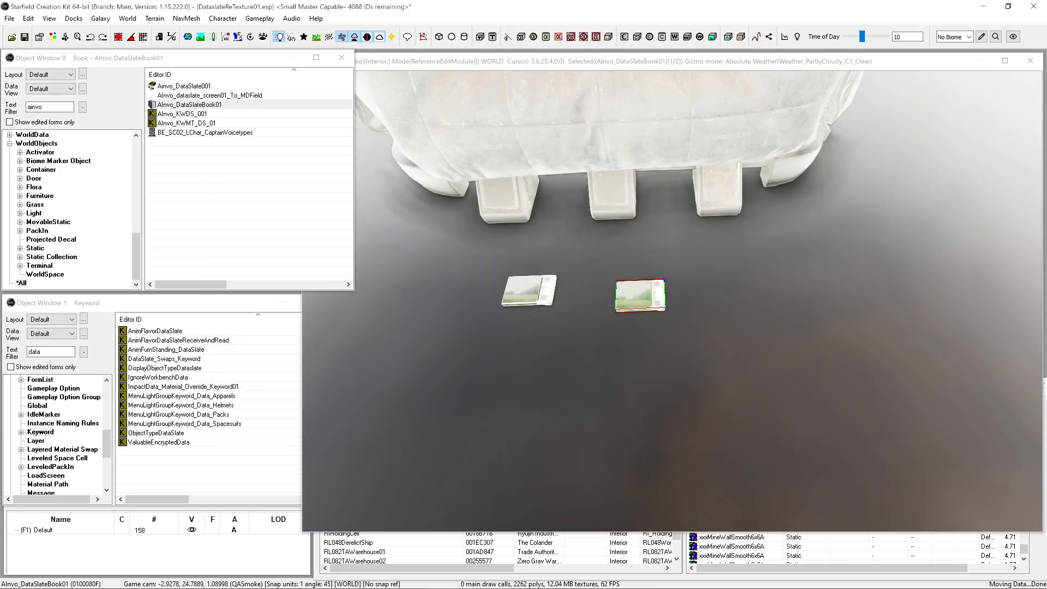
{"action": "left_click", "coordinate": [24, 37]}
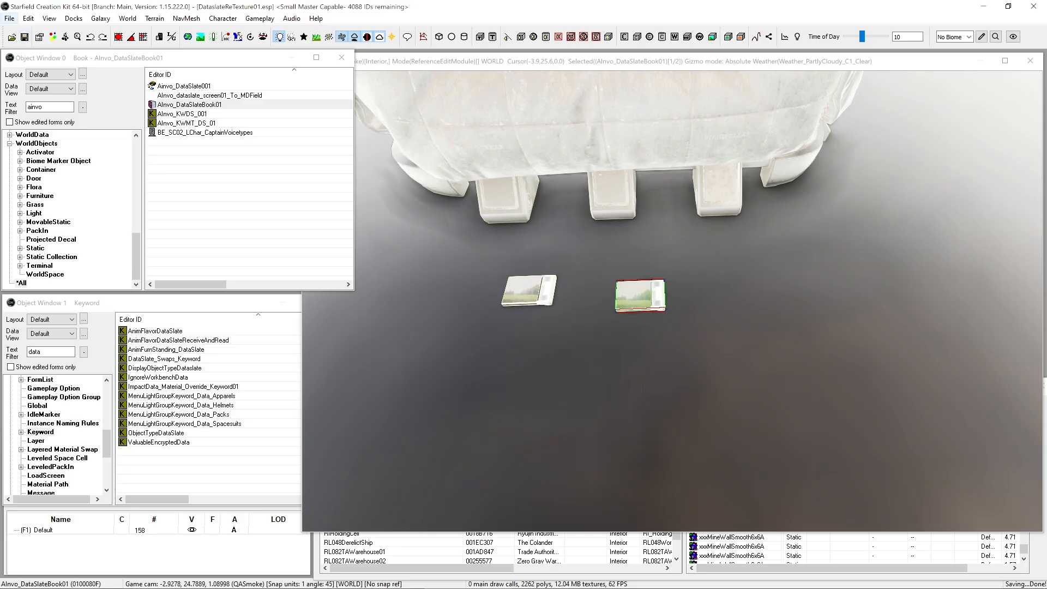
{"action": "left_click", "coordinate": [9, 18]}
{"action": "mouse_move", "coordinate": [82, 120]}
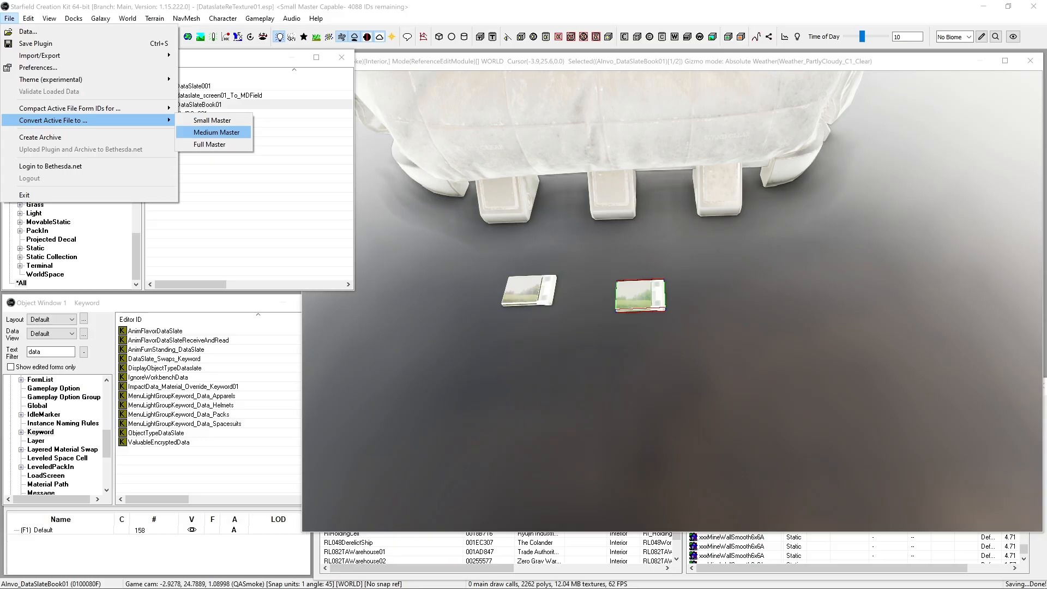
{"action": "left_click", "coordinate": [216, 132]}
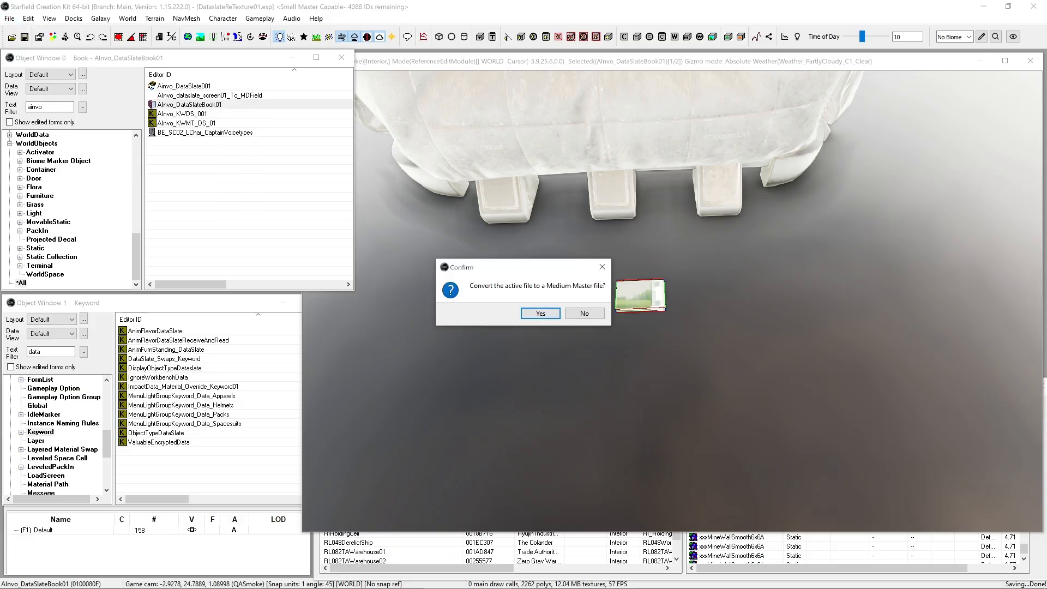
{"action": "left_click", "coordinate": [584, 314]}
- Convert the active plugin DataslateReTexture01 to a Small Master file
{"action": "left_click", "coordinate": [9, 18]}
{"action": "mouse_move", "coordinate": [98, 121]}
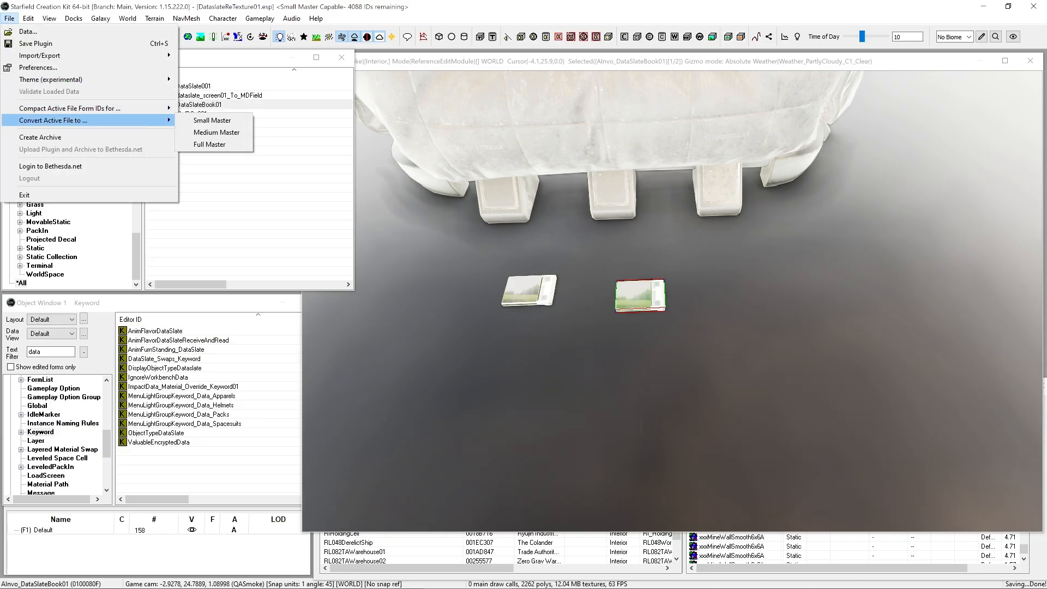
{"action": "left_click", "coordinate": [212, 120]}
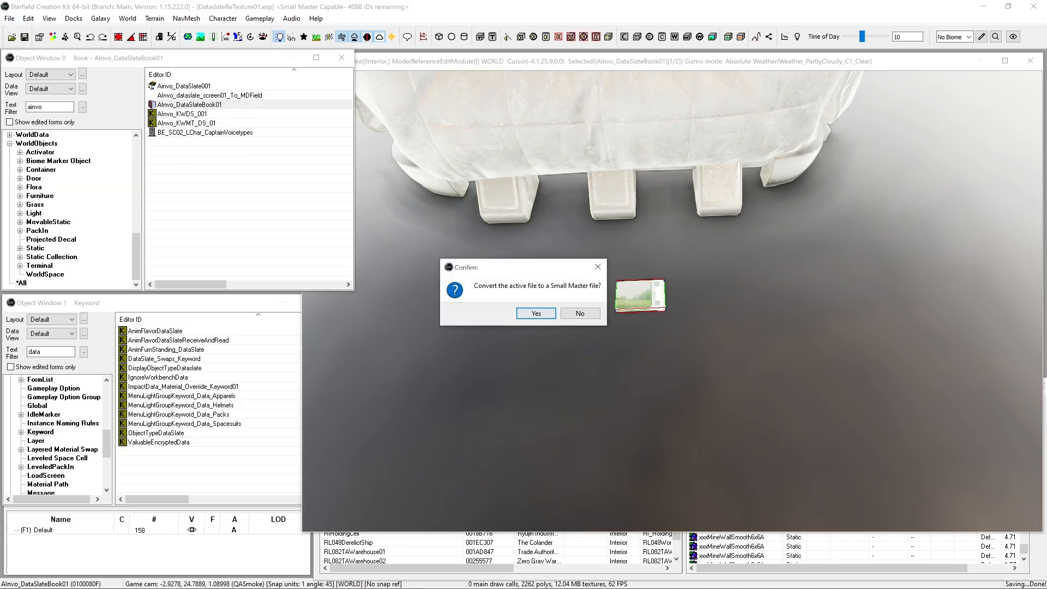
{"action": "left_click", "coordinate": [526, 313]}
{"action": "left_click", "coordinate": [564, 341]}
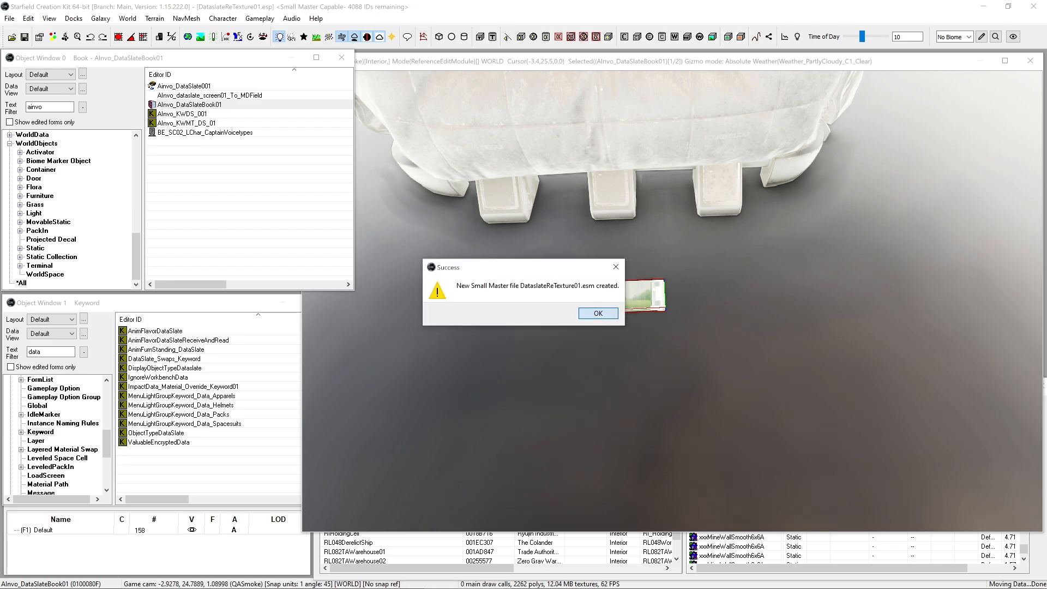
{"action": "left_click", "coordinate": [598, 313]}
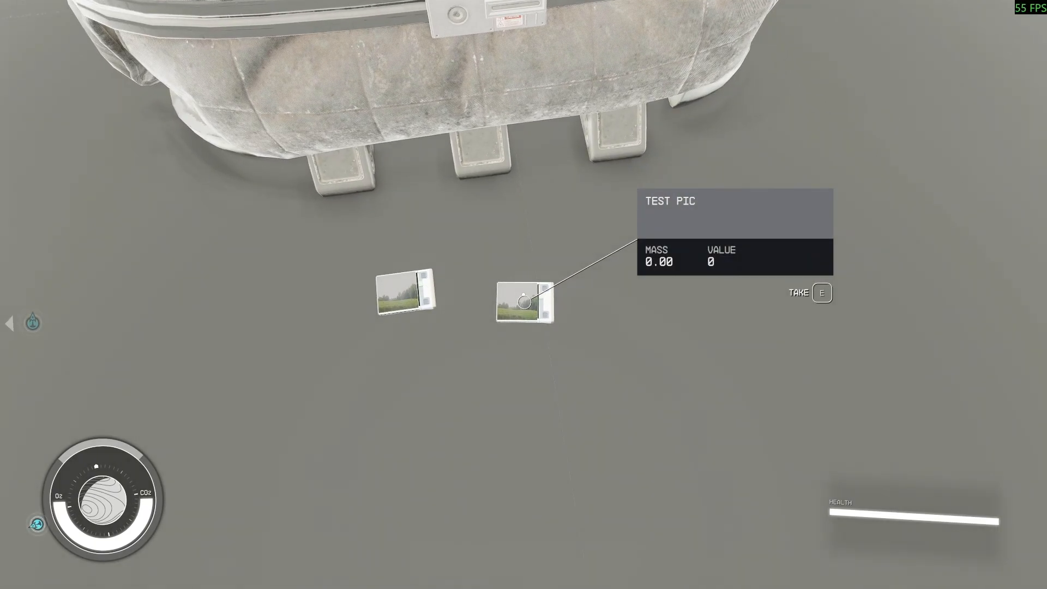
- In the Starfield game, take the Test Pic data slate from the floor and show it among the new inventory items
{"action": "key", "text": "e"}
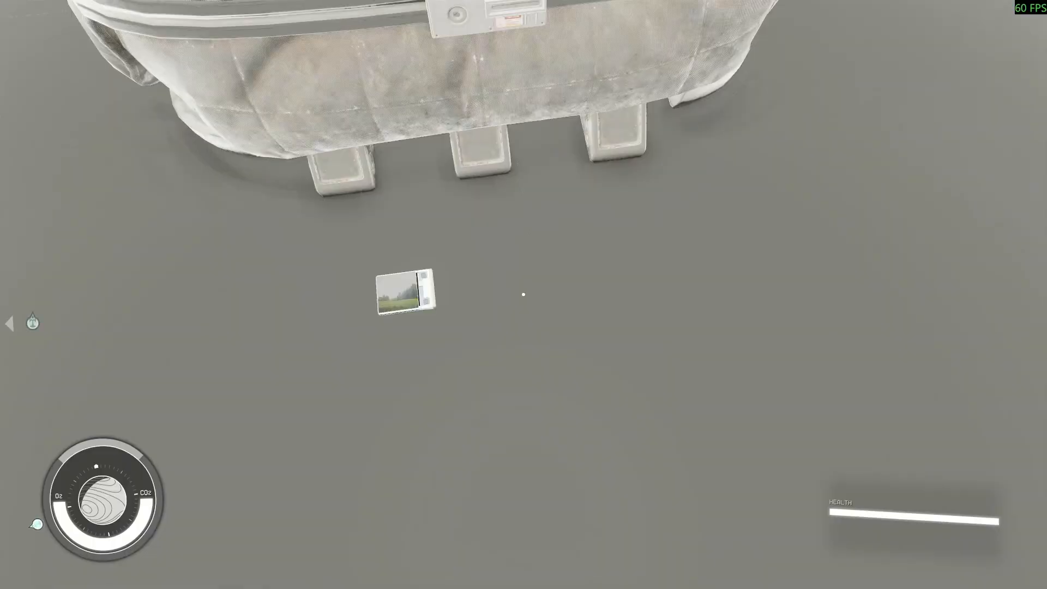
{"action": "key", "text": "Tab"}
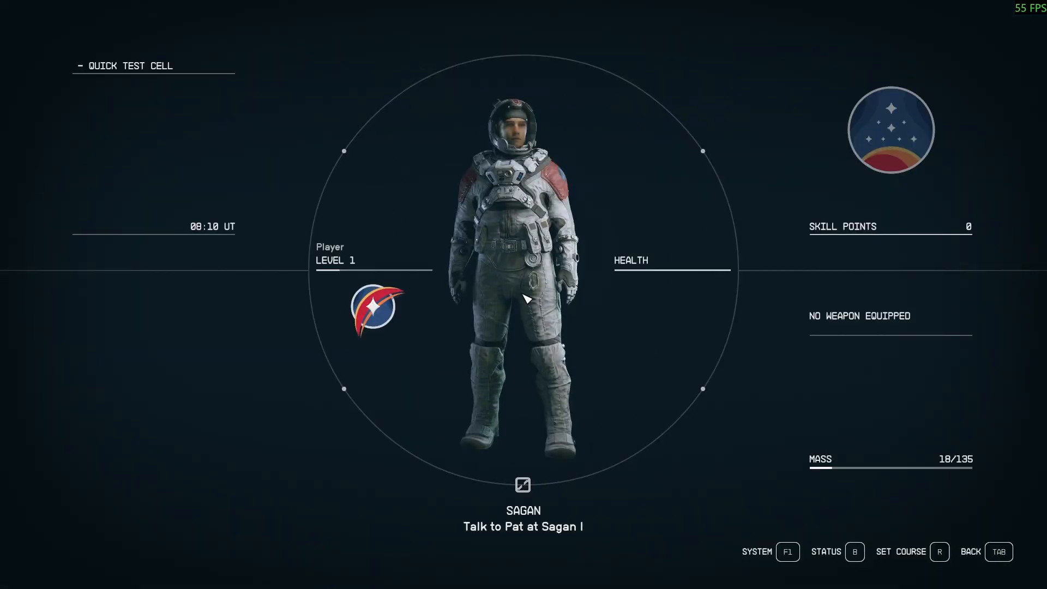
{"action": "left_click", "coordinate": [869, 447]}
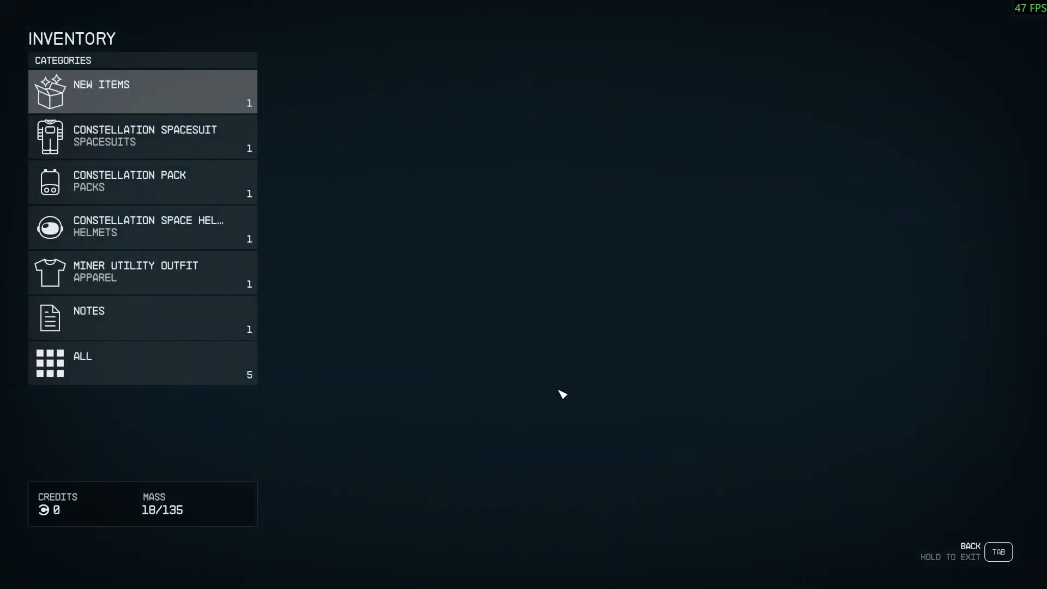
{"action": "left_click", "coordinate": [207, 111]}
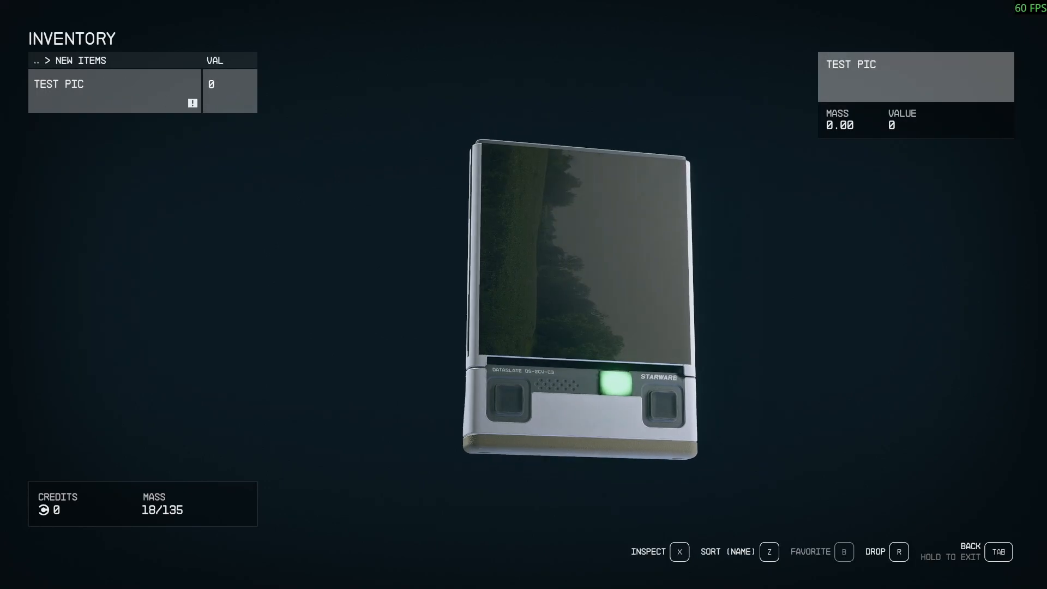
- Rotate the Test Pic data slate preview to examine its retextured screen from different angles
{"action": "left_click_drag", "start_coordinate": [668, 284], "coordinate": [634, 284]}
{"action": "left_click_drag", "start_coordinate": [551, 284], "coordinate": [556, 199]}
{"action": "left_click_drag", "start_coordinate": [709, 305], "coordinate": [713, 390]}
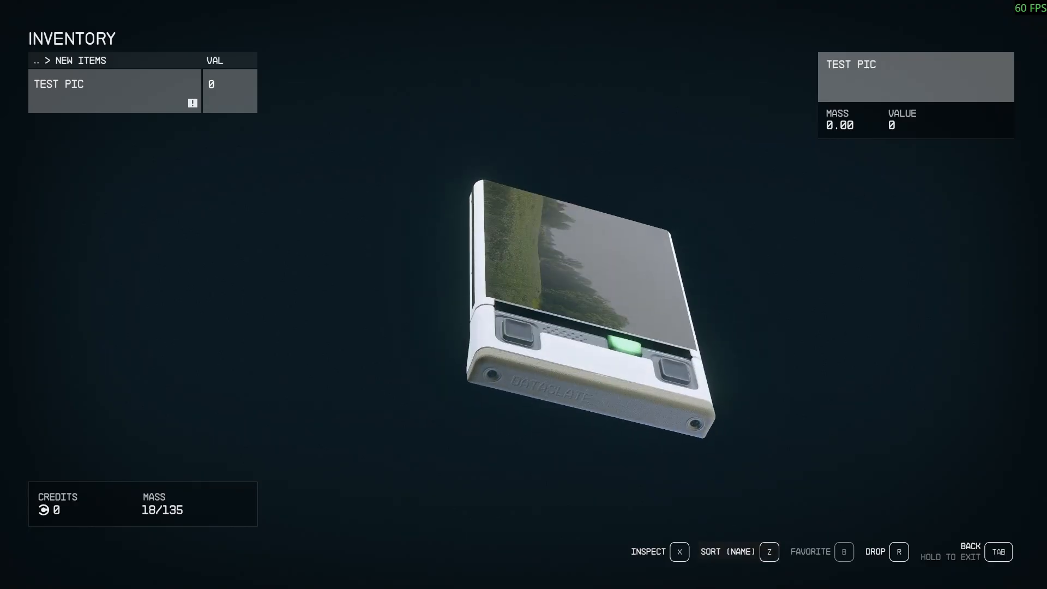
- Tilt the Test Pic data slate preview further to compare its screen picture under changing light
{"action": "left_click_drag", "start_coordinate": [717, 297], "coordinate": [721, 338]}
{"action": "left_click_drag", "start_coordinate": [823, 370], "coordinate": [837, 295]}
{"action": "left_click_drag", "start_coordinate": [765, 336], "coordinate": [777, 322]}
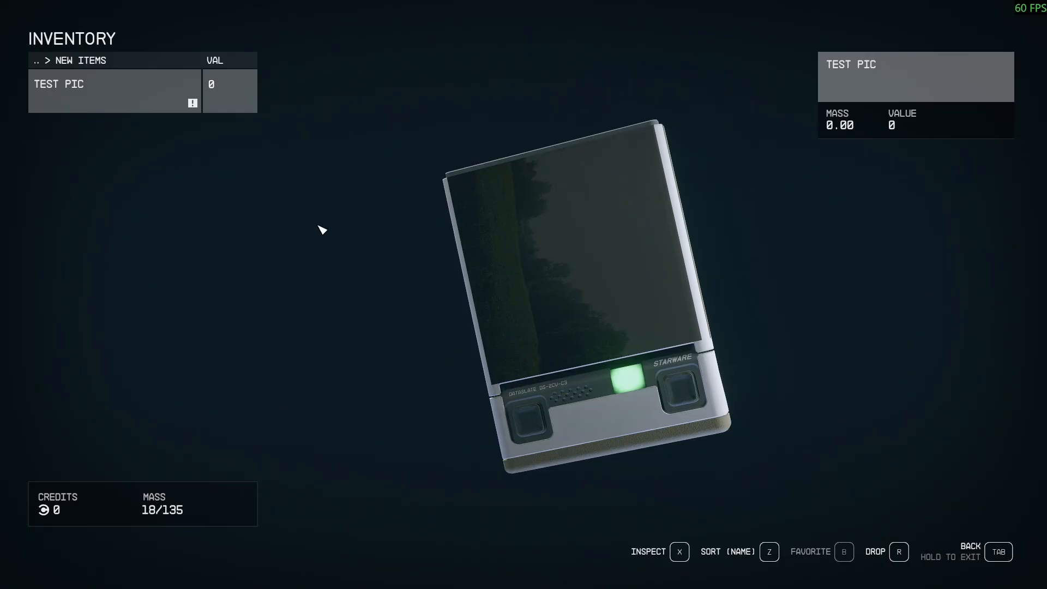
- Leave the inventory for the game world and step back to view the retextured data slate on the floor
{"action": "key", "text": "Tab"}
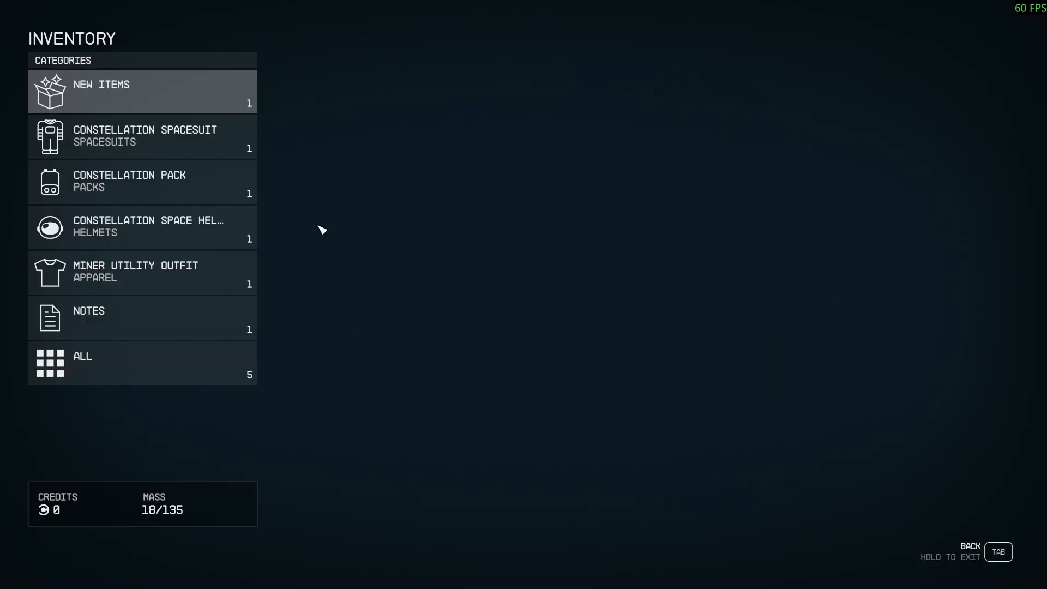
{"action": "key", "text": "Tab"}
{"action": "key", "text": "Tab"}
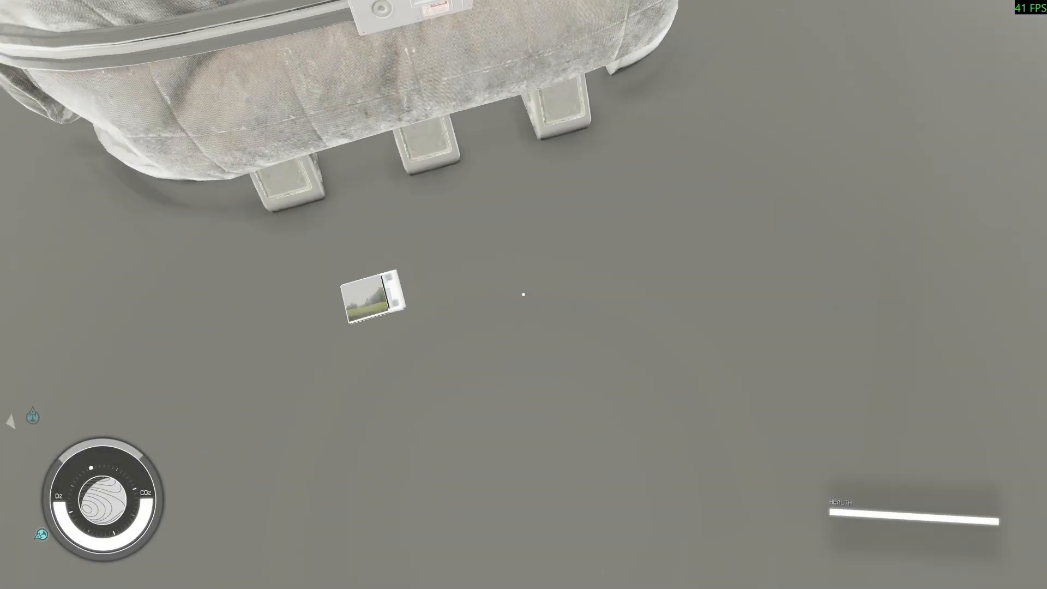
{"action": "key", "text": "s"}
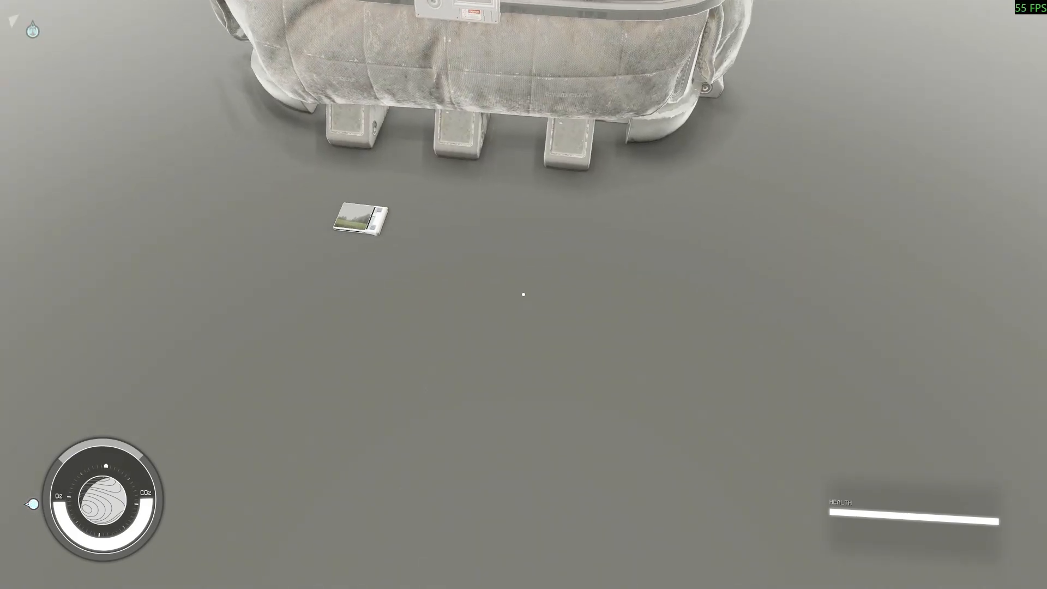
- Switch to the web browser and look through the first page of the author's mods on the Starfield Creations site
{"action": "key", "text": "super"}
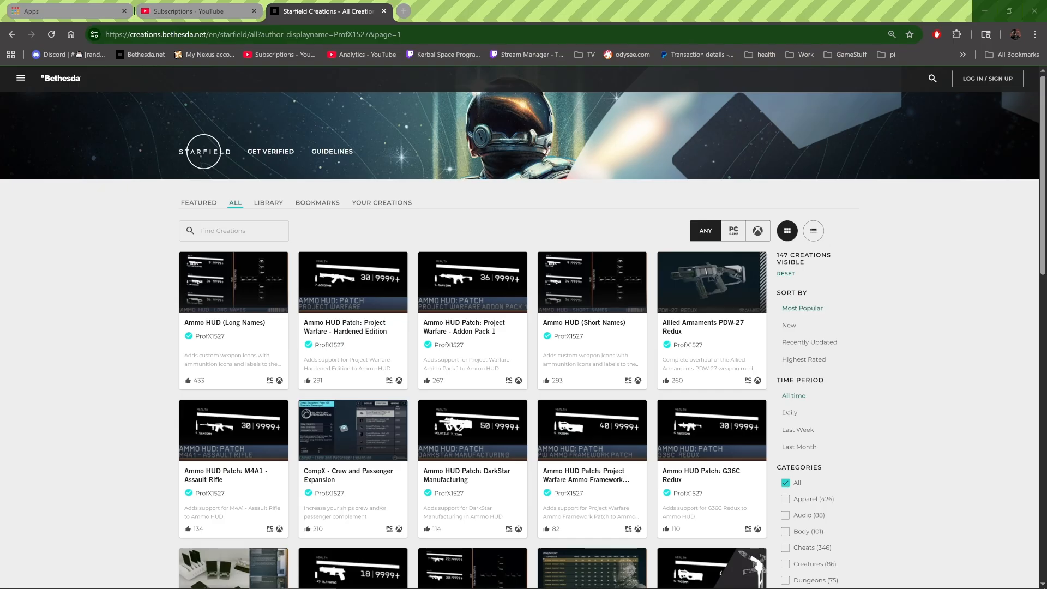
{"action": "scroll", "coordinate": [523, 327], "scroll_direction": "down", "scroll_amount": 1}
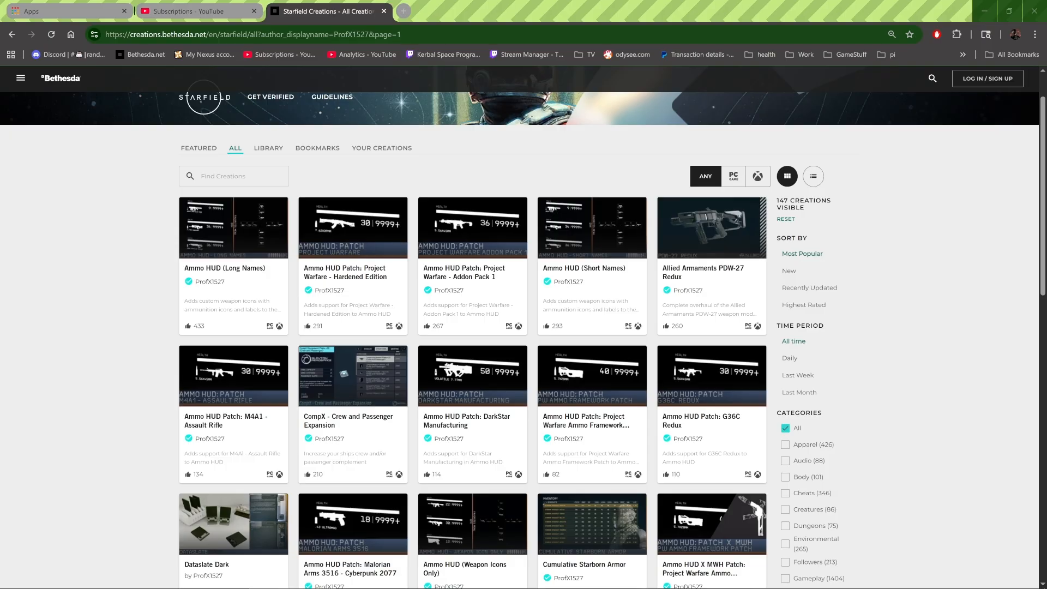
{"action": "scroll", "coordinate": [523, 327], "scroll_direction": "down", "scroll_amount": 2}
{"action": "scroll", "coordinate": [524, 327], "scroll_direction": "down", "scroll_amount": 3}
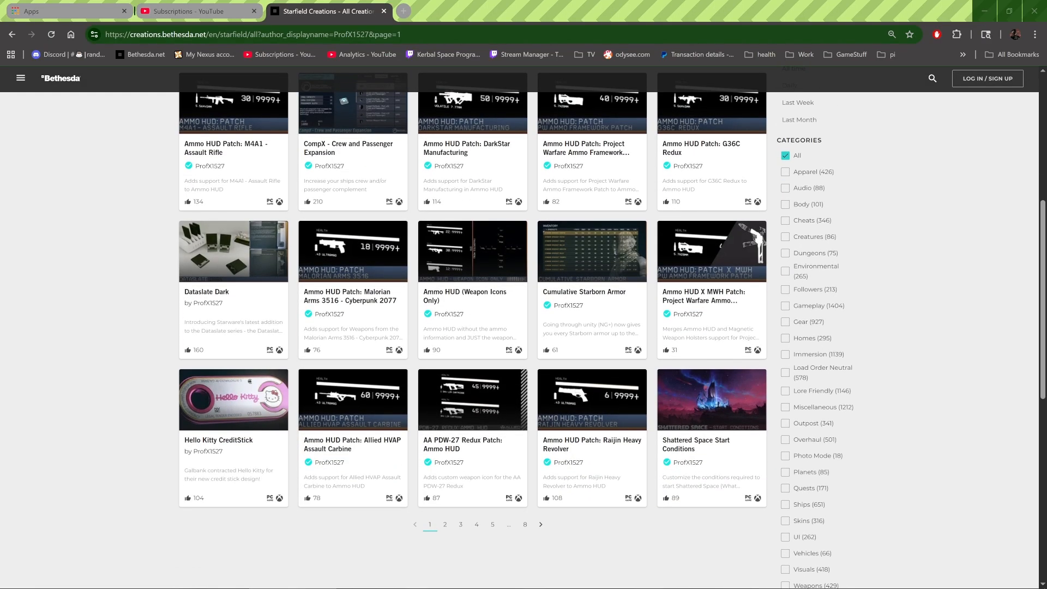
{"action": "scroll", "coordinate": [524, 327], "scroll_direction": "up", "scroll_amount": 6}
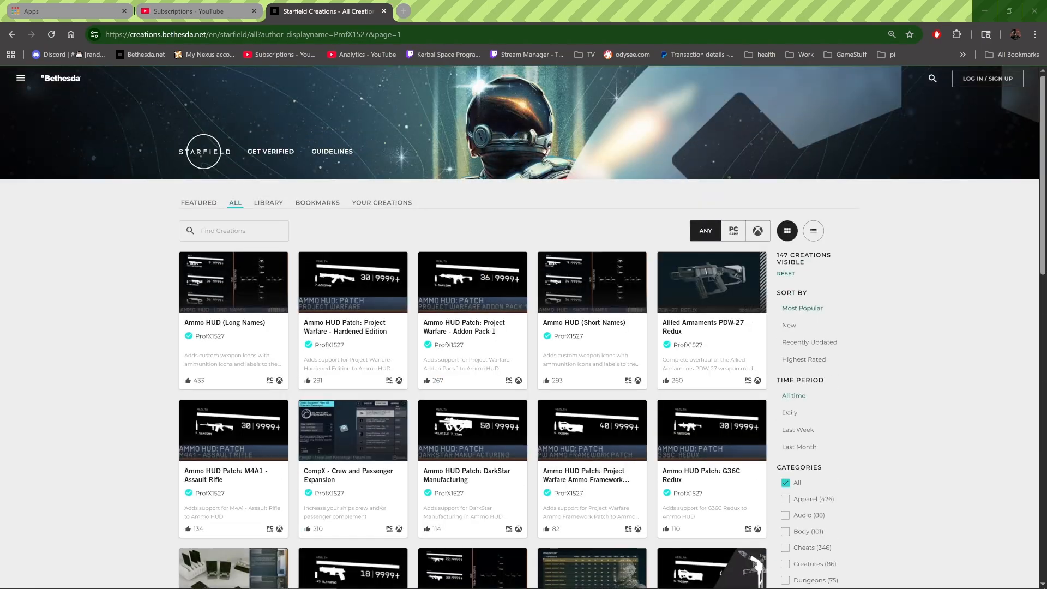